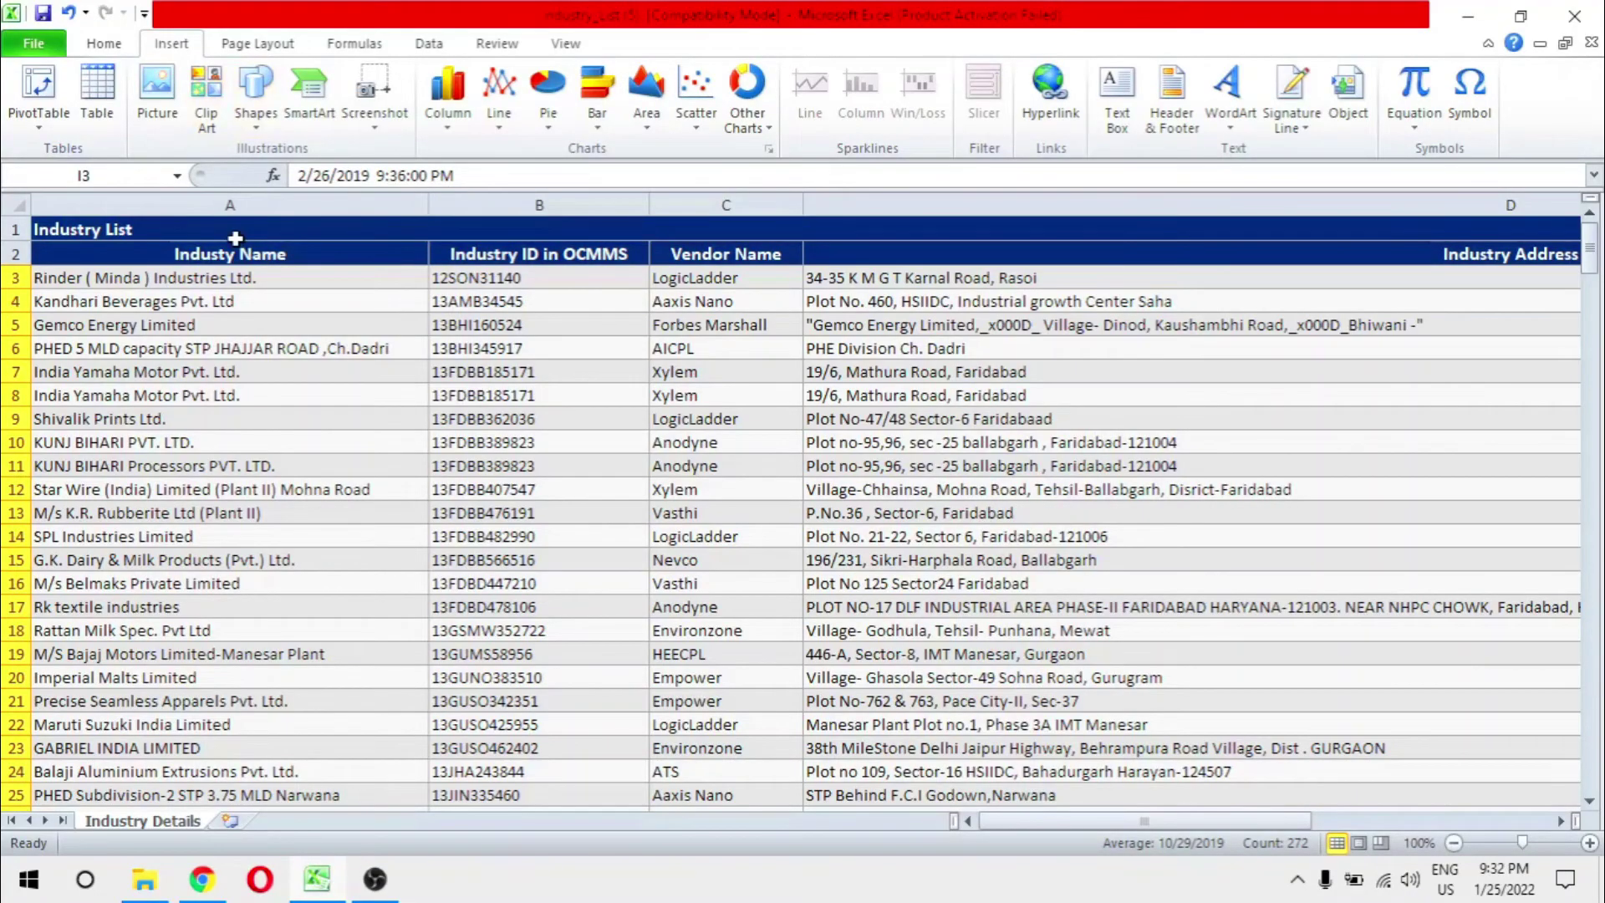
# Explore the Industry List, opening and dismissing the PivotTable insert options twice
pyautogui.click(219, 255)
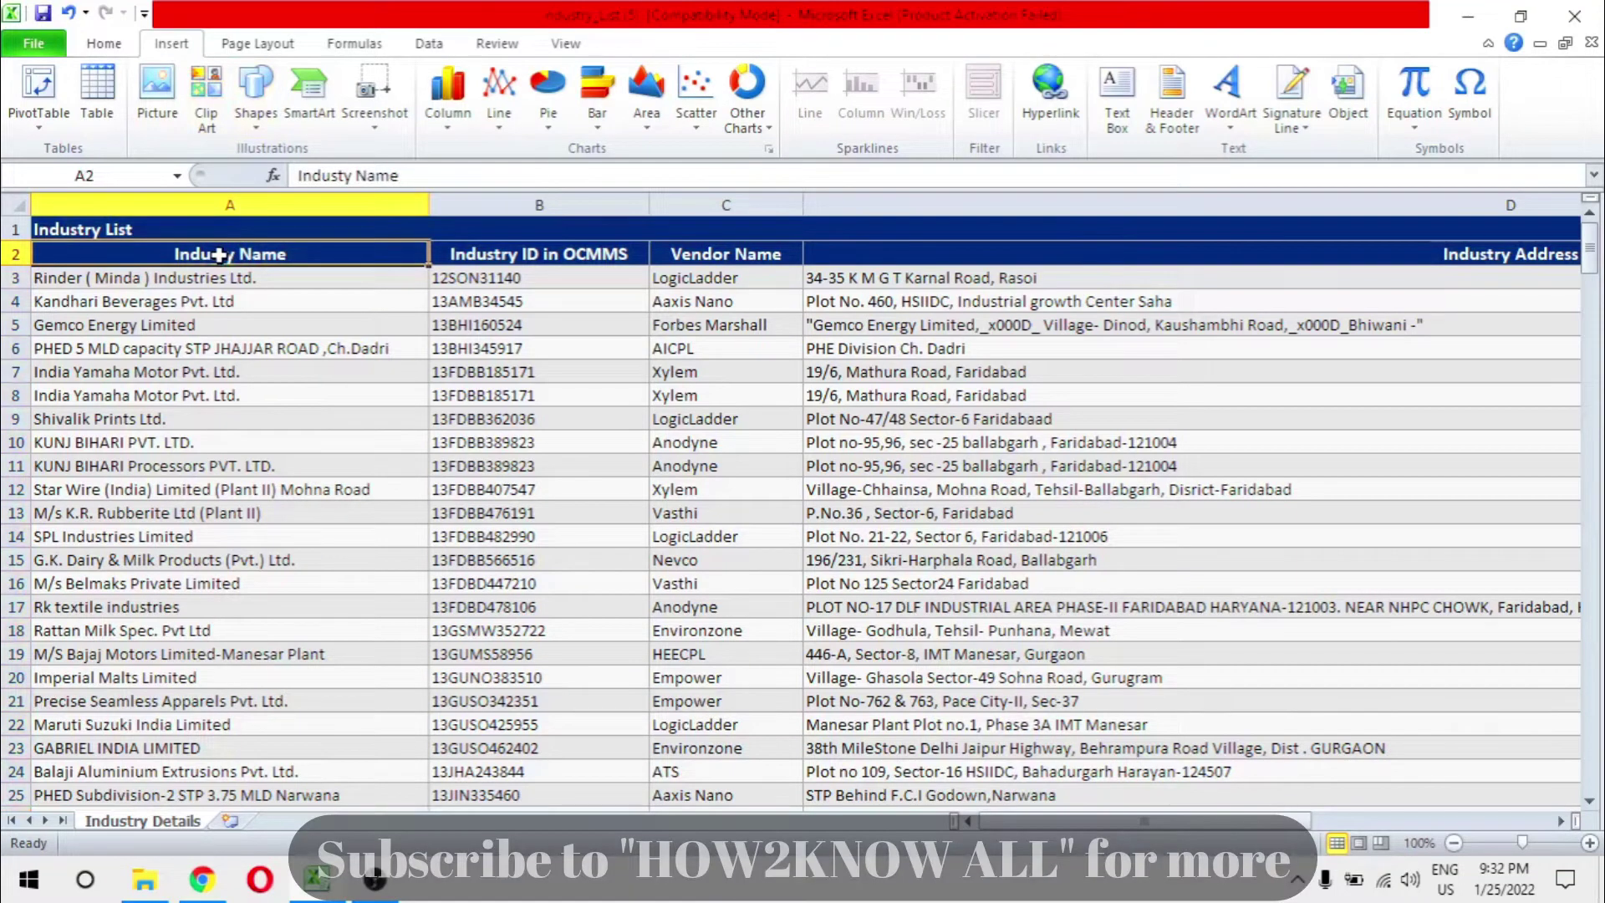
pyautogui.click(592, 374)
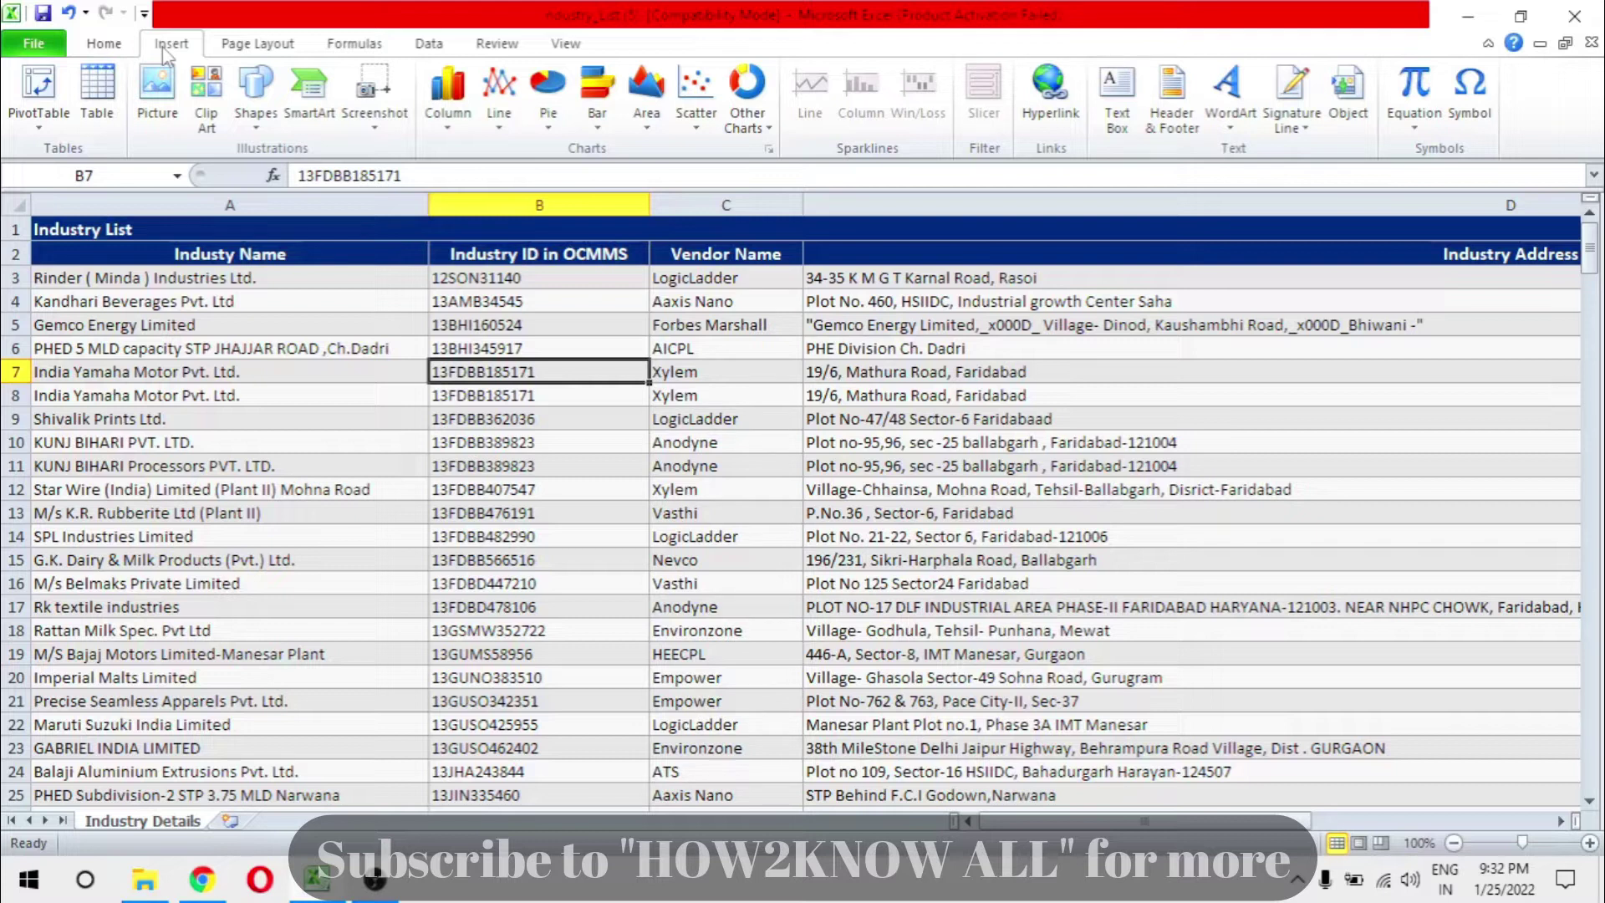
pyautogui.click(31, 130)
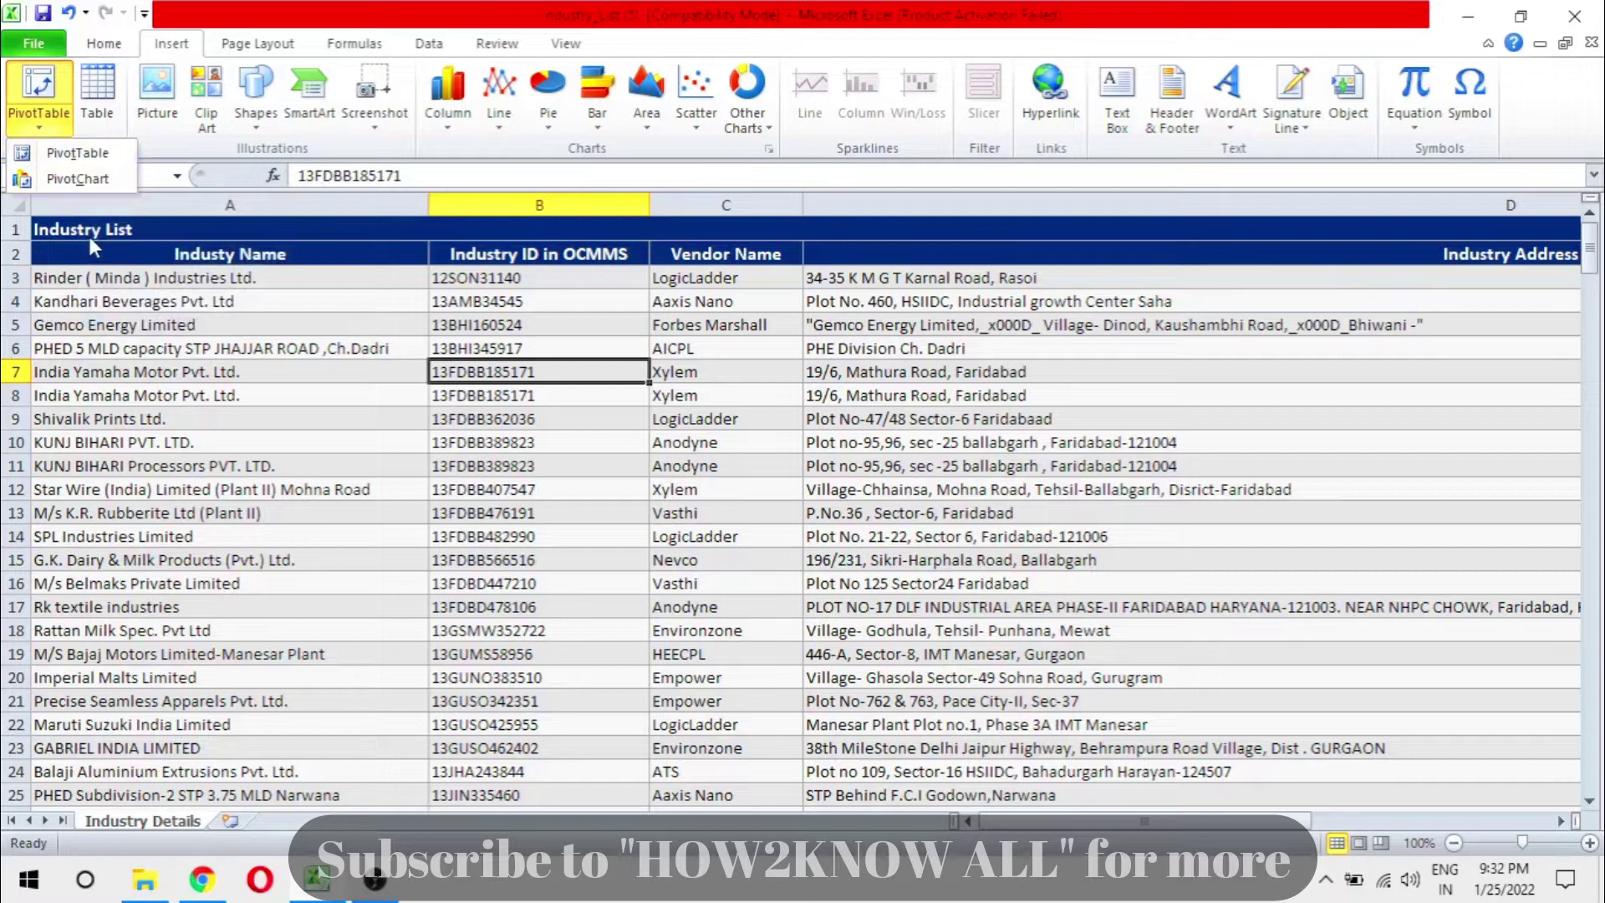
pyautogui.click(382, 328)
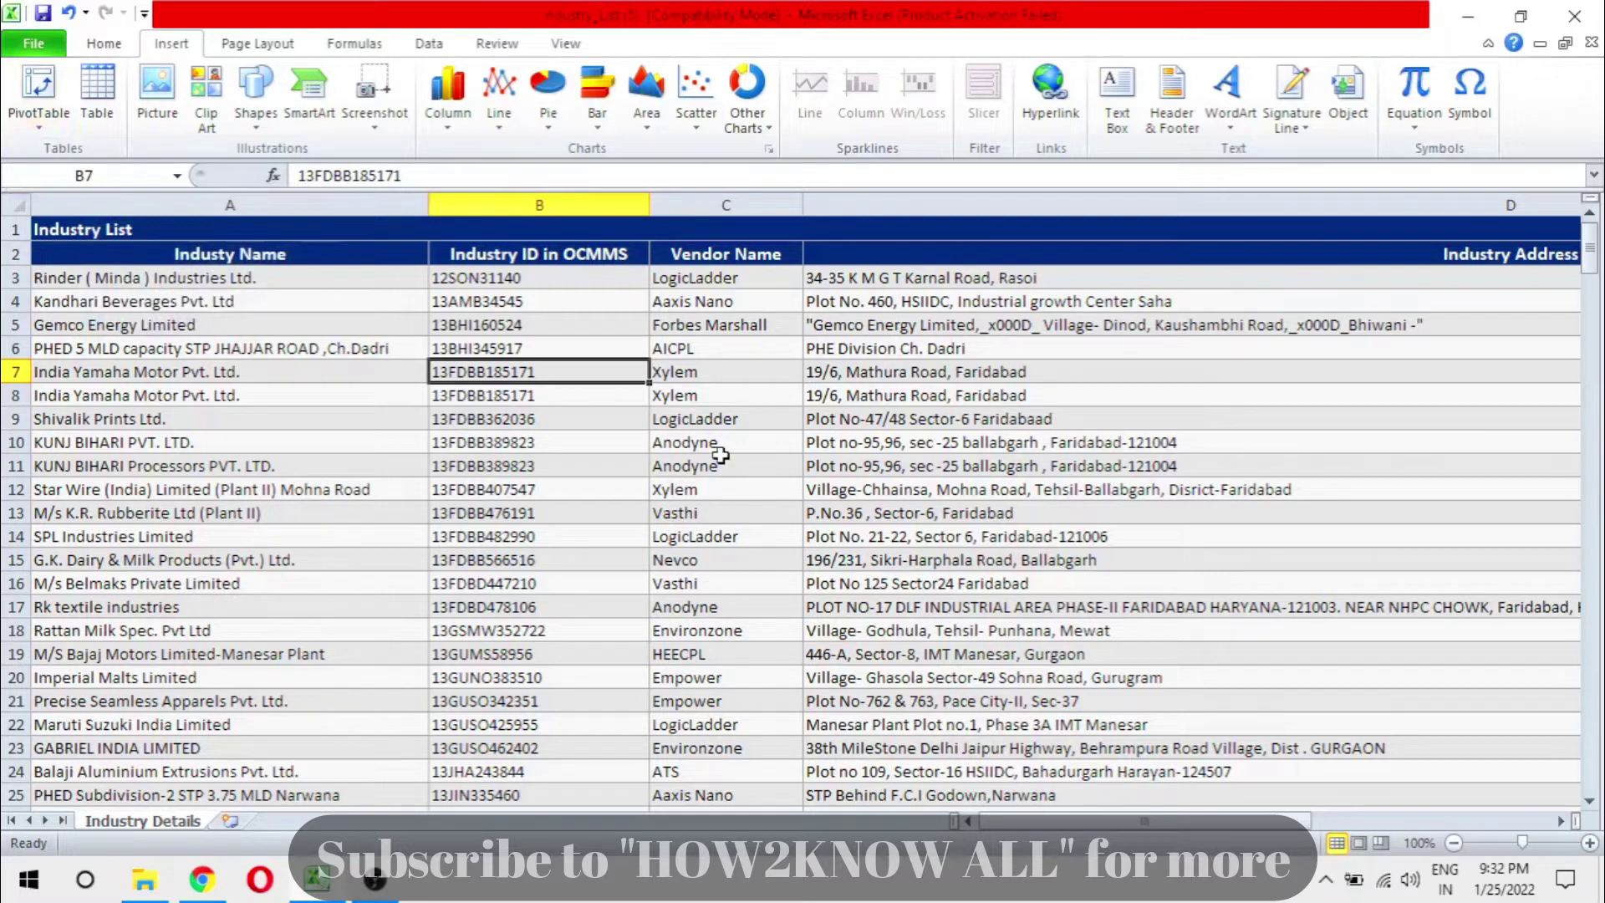
pyautogui.click(38, 128)
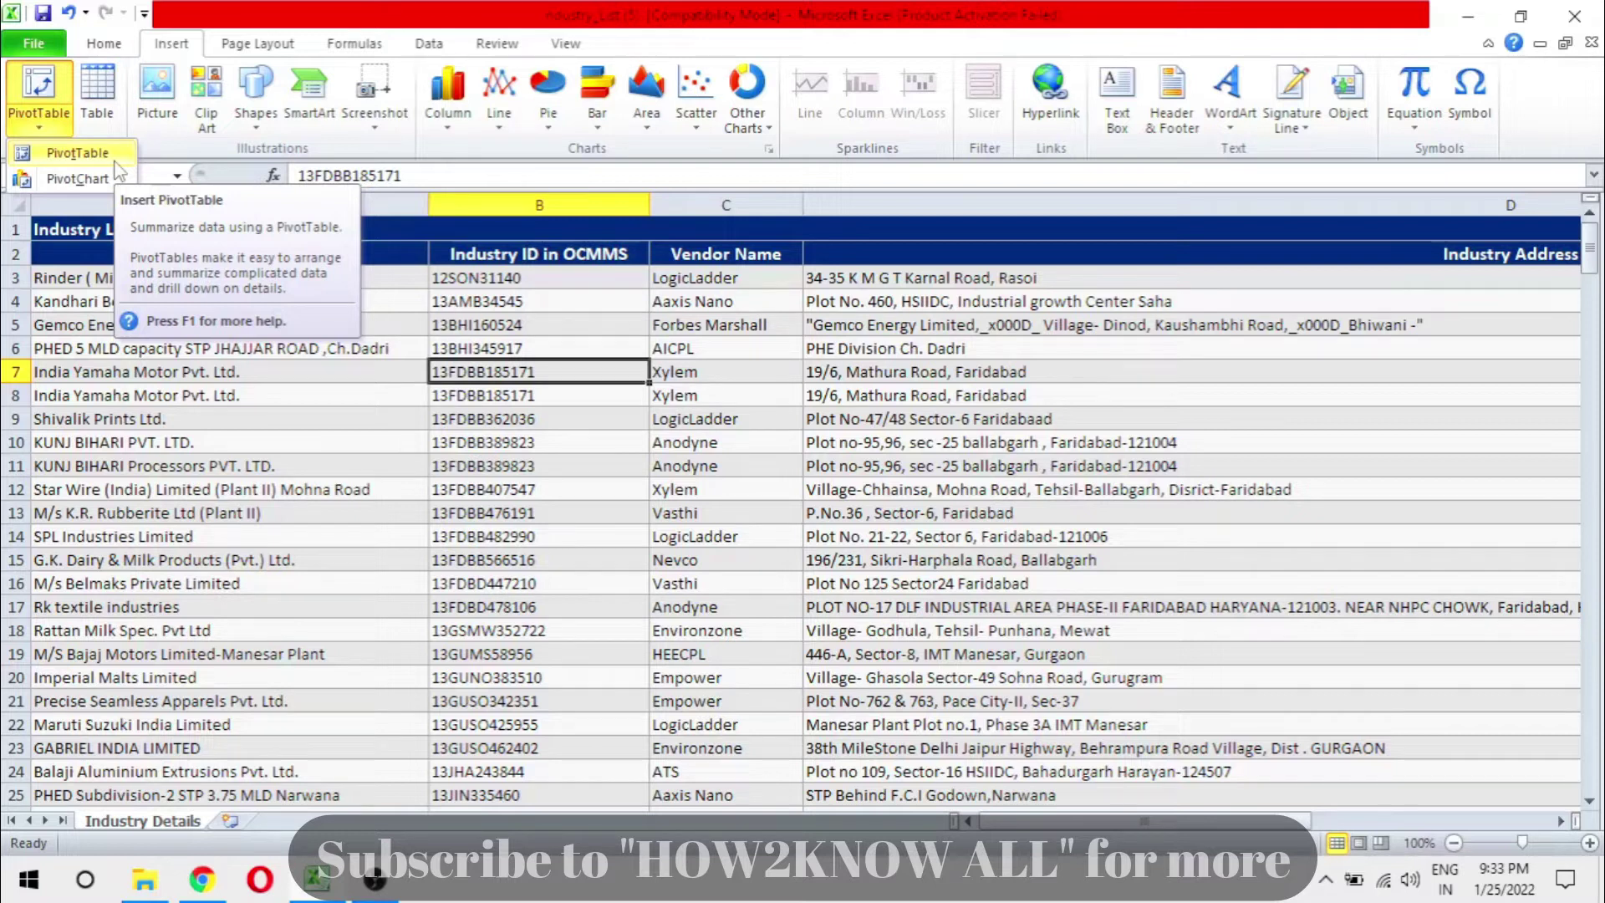
pyautogui.click(418, 313)
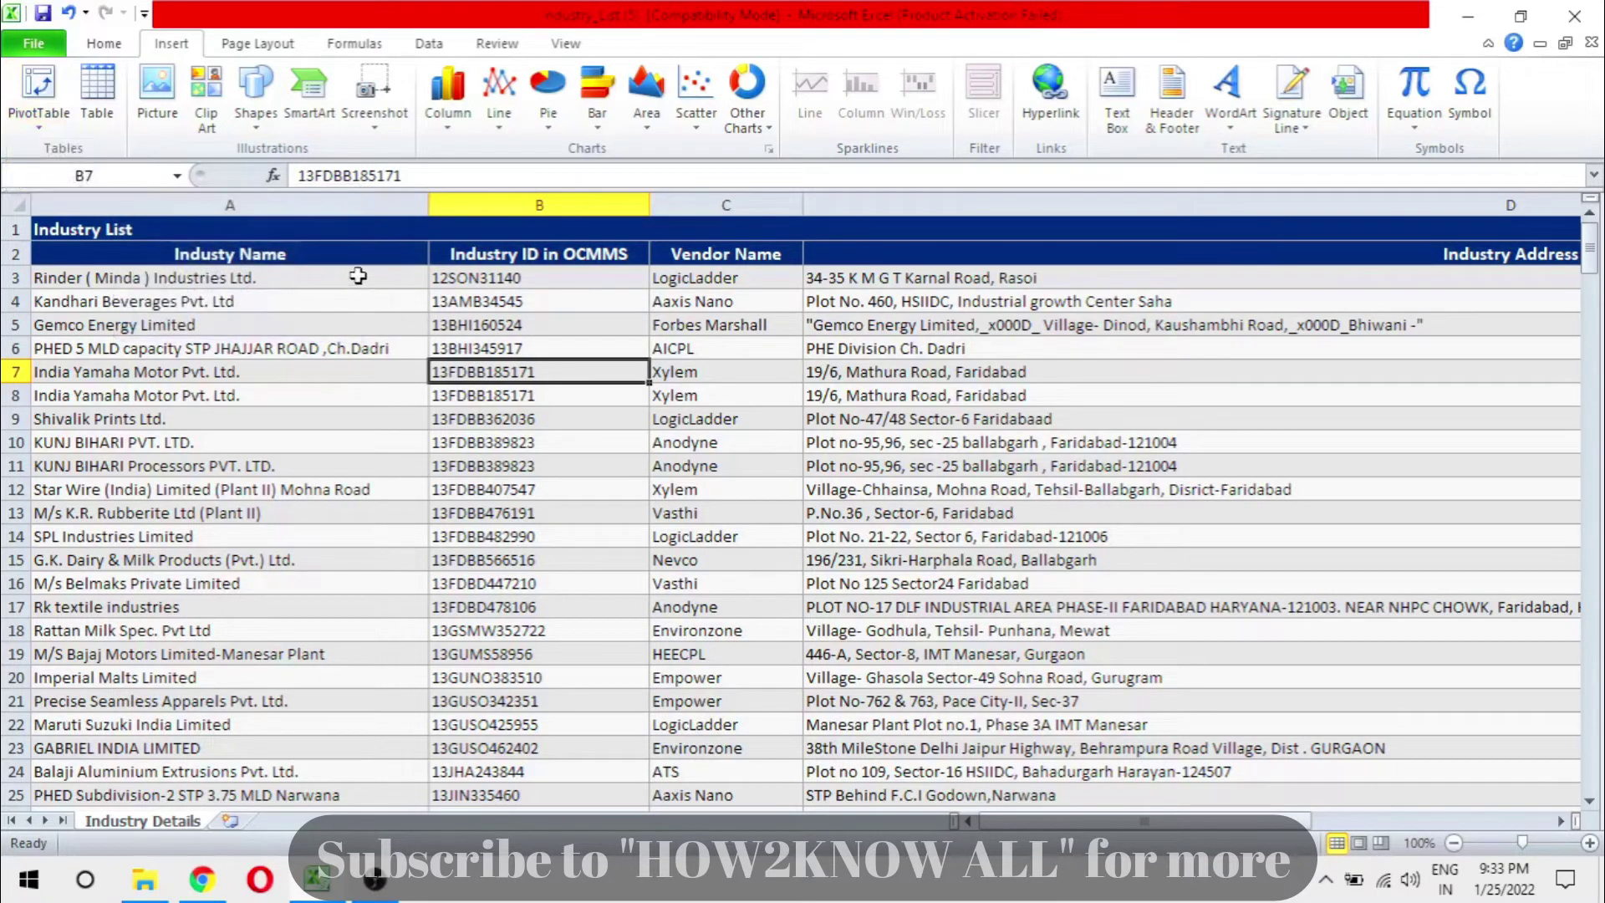
pyautogui.click(356, 277)
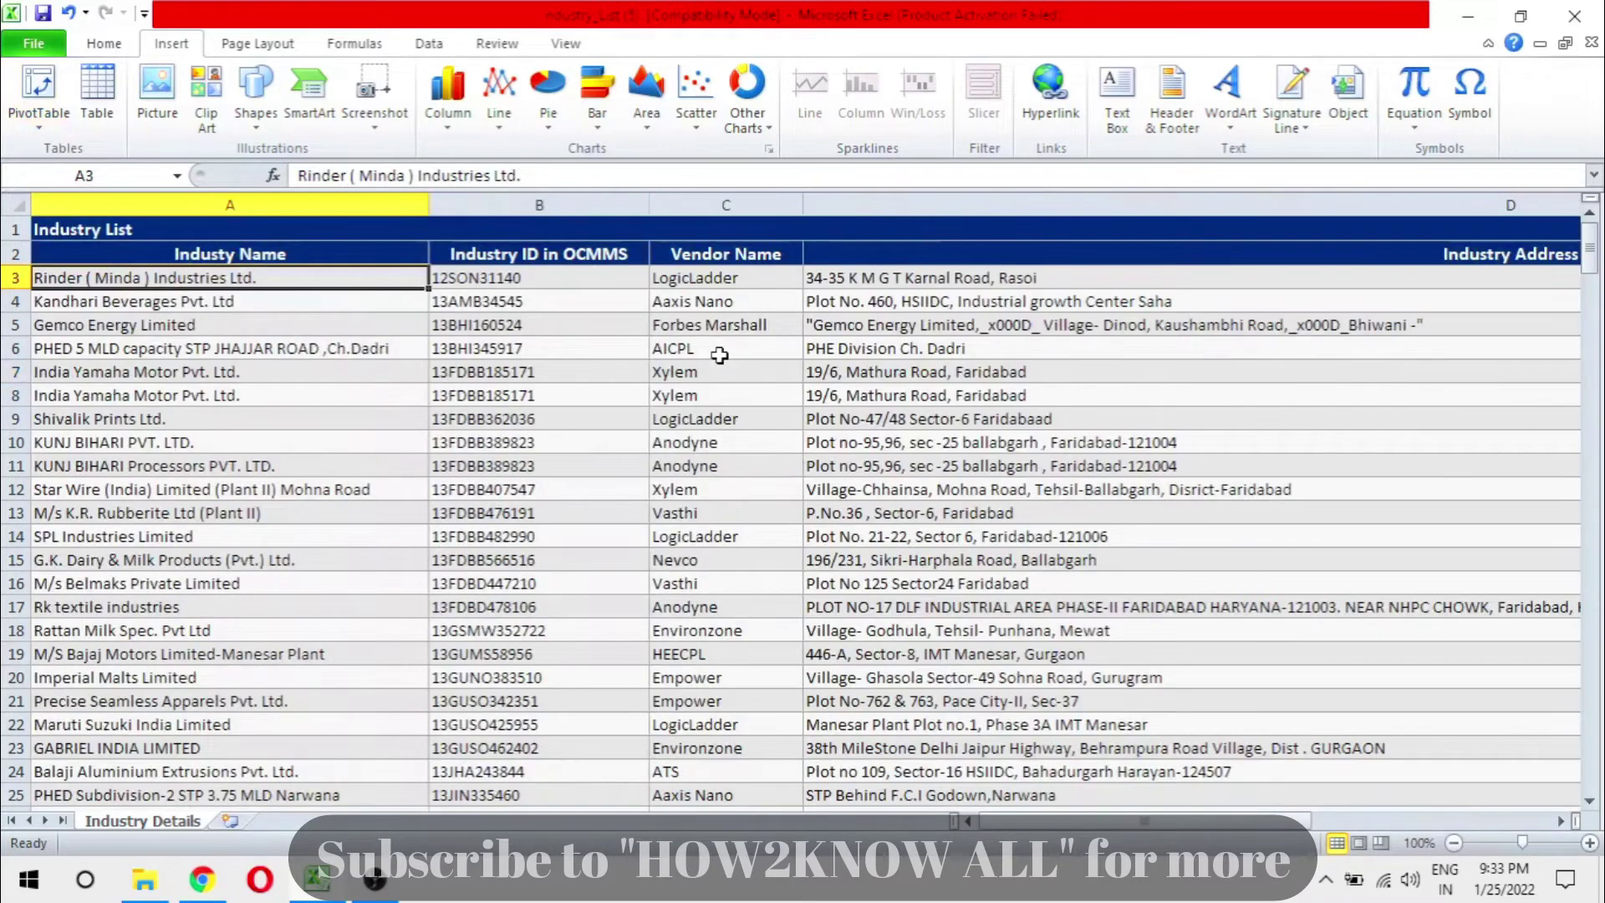
# Browse the Industry List and return to the Industy Name header cell
pyautogui.hscroll(5, 719, 355)
pyautogui.keyDown('ctrl'); pyautogui.scroll(-1, 719, 356); pyautogui.keyUp('ctrl')
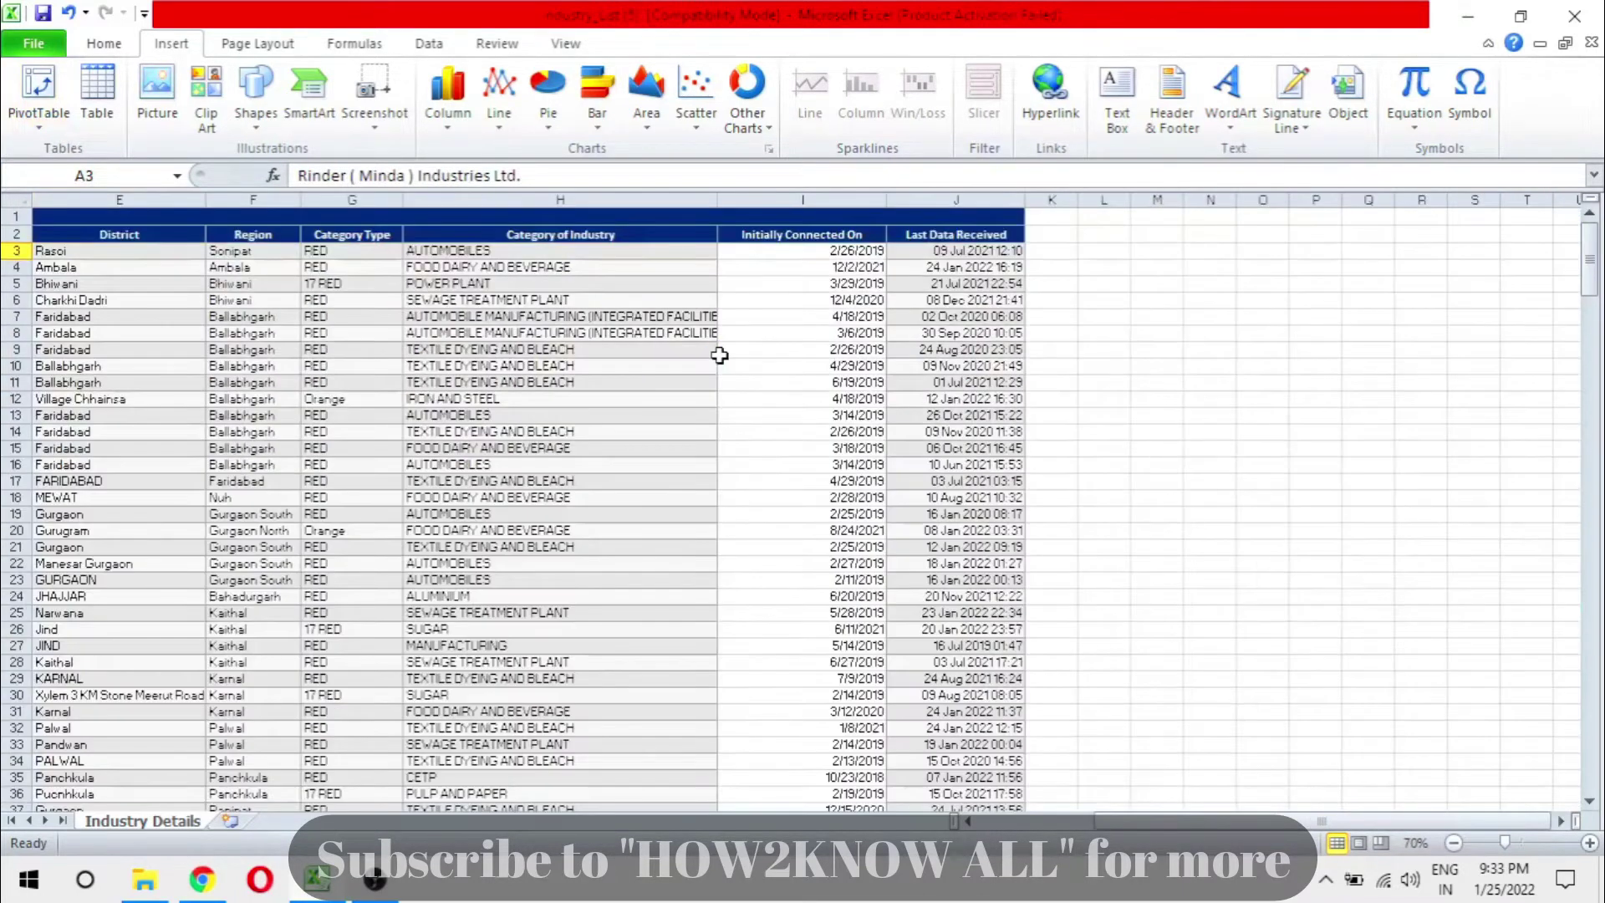
pyautogui.hscroll(-4, 719, 355)
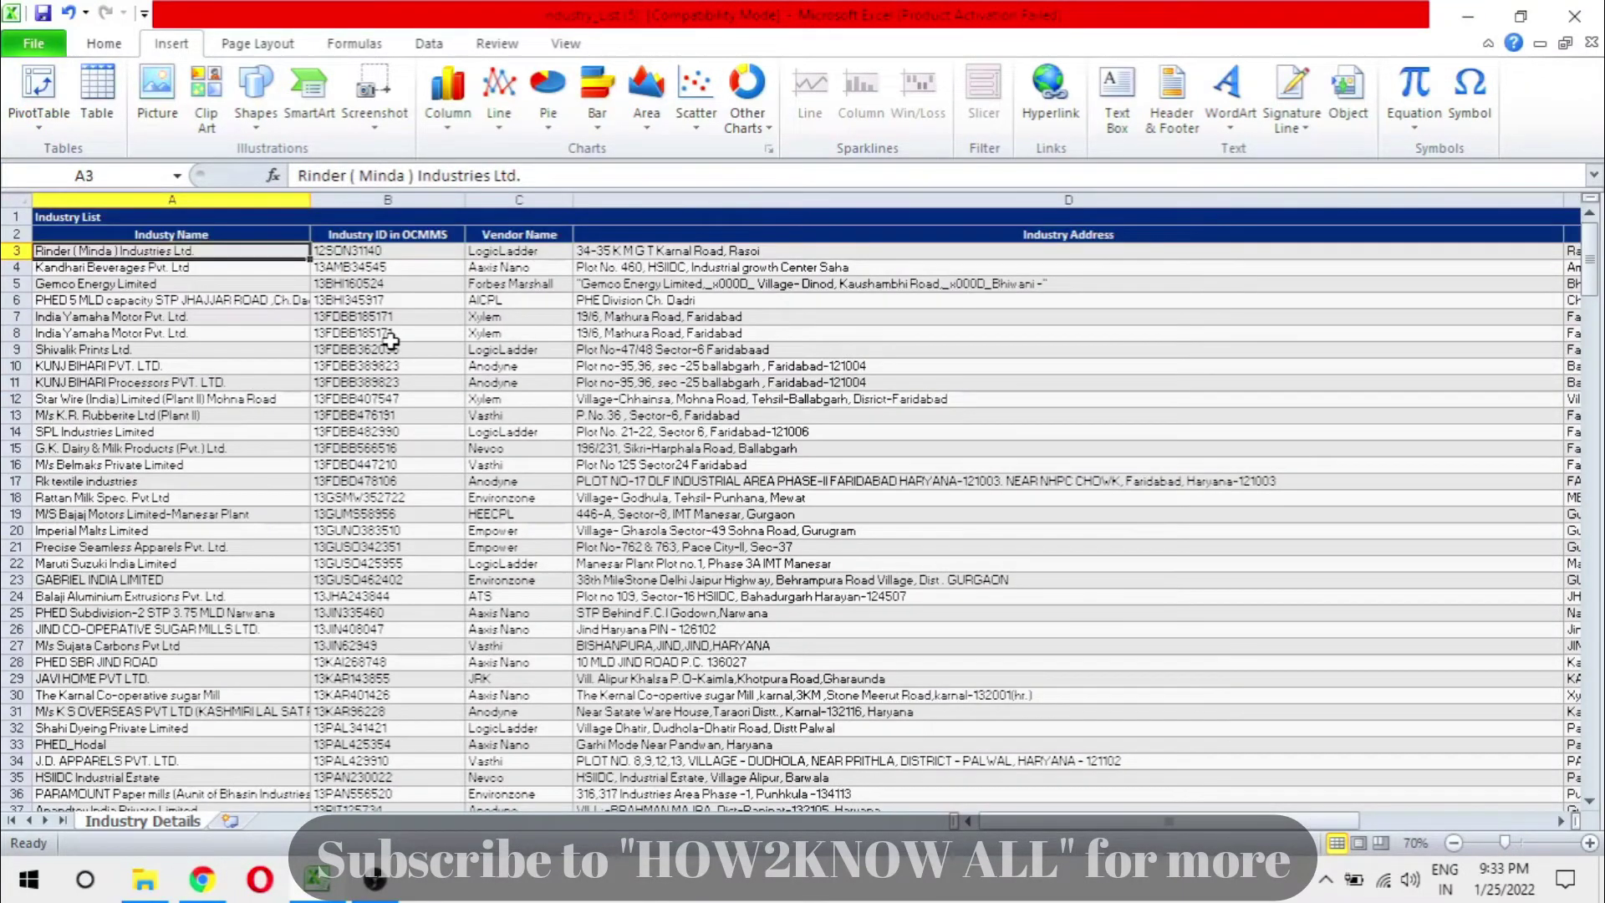
pyautogui.hscroll(2, 391, 341)
pyautogui.hscroll(-2, 390, 341)
pyautogui.keyDown('ctrl'); pyautogui.scroll(1, 390, 342); pyautogui.keyUp('ctrl')
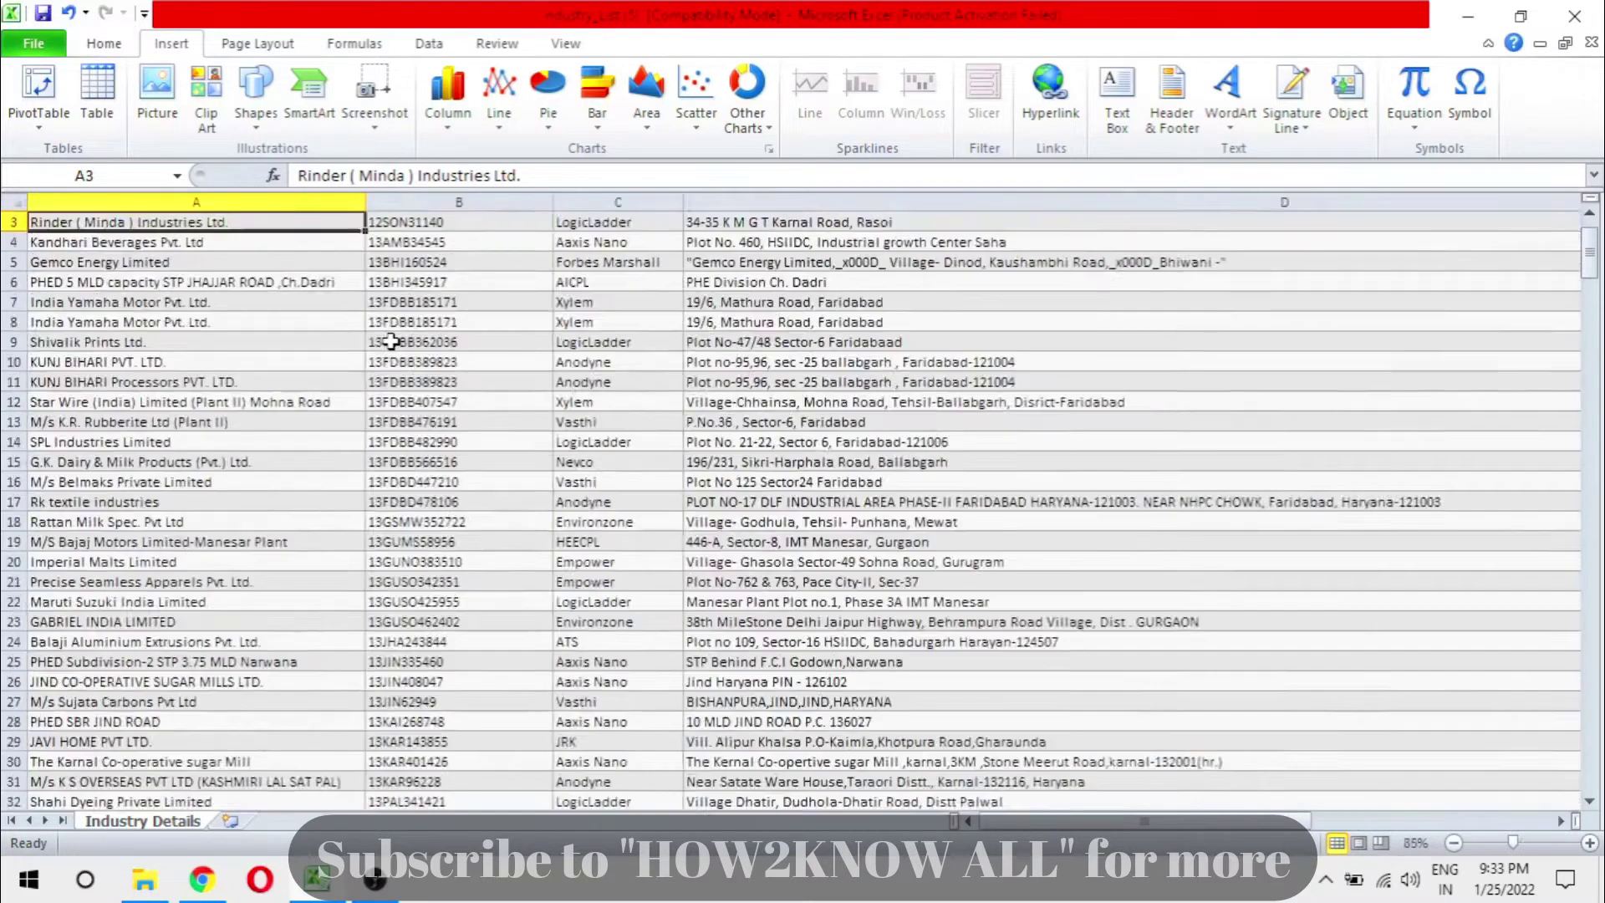
pyautogui.keyDown('ctrl'); pyautogui.scroll(1, 390, 342); pyautogui.keyUp('ctrl')
pyautogui.scroll(1, 390, 341)
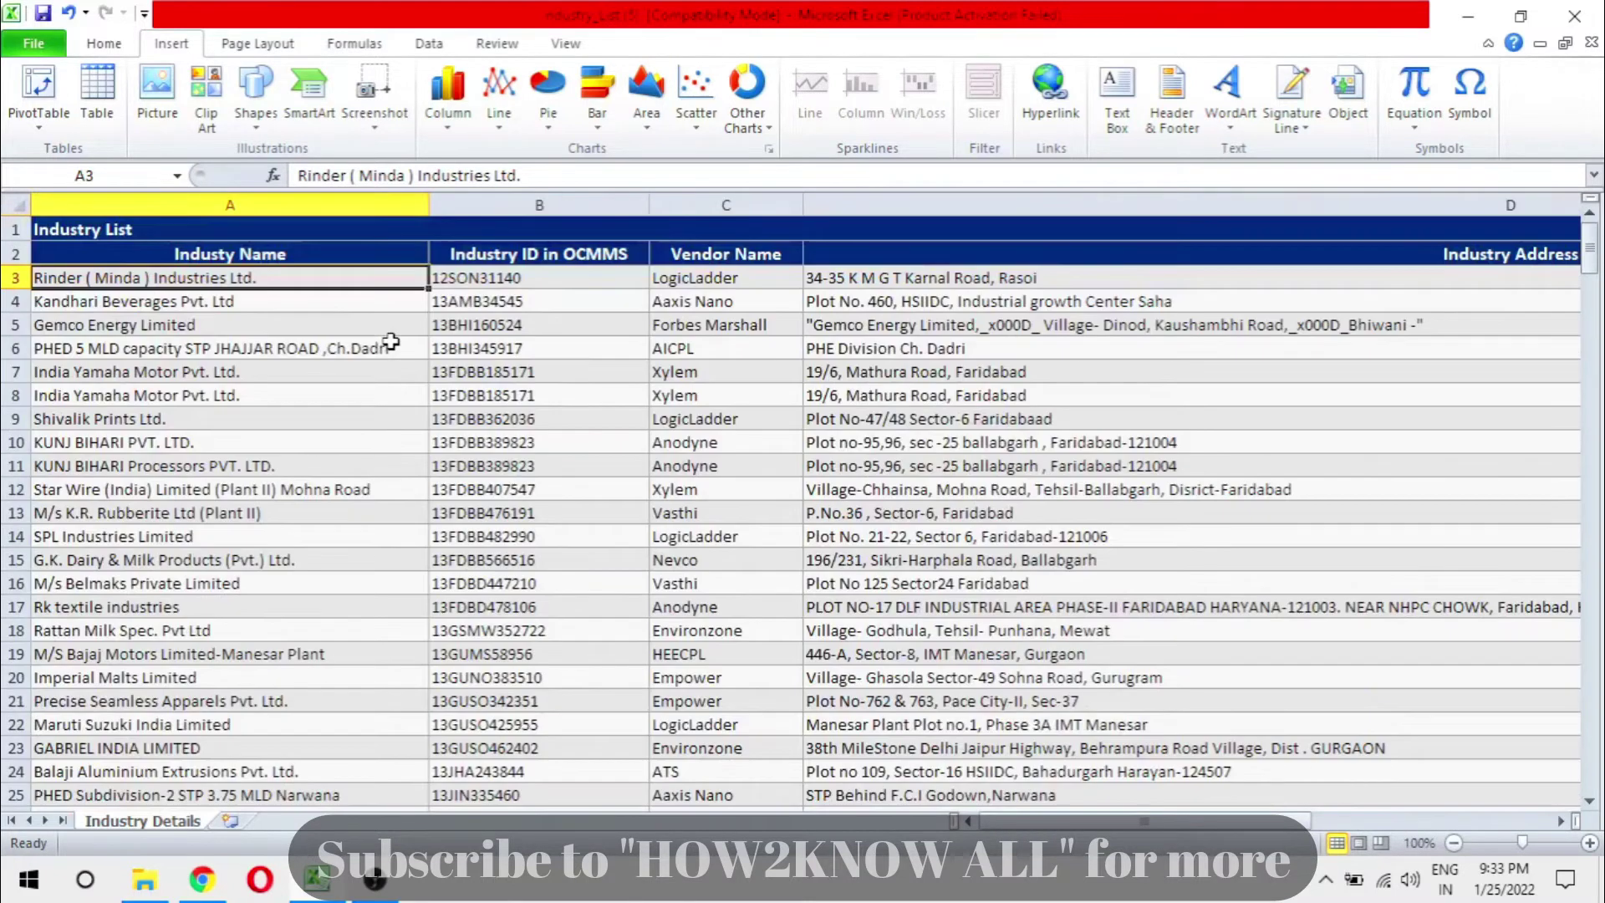
pyautogui.click(274, 253)
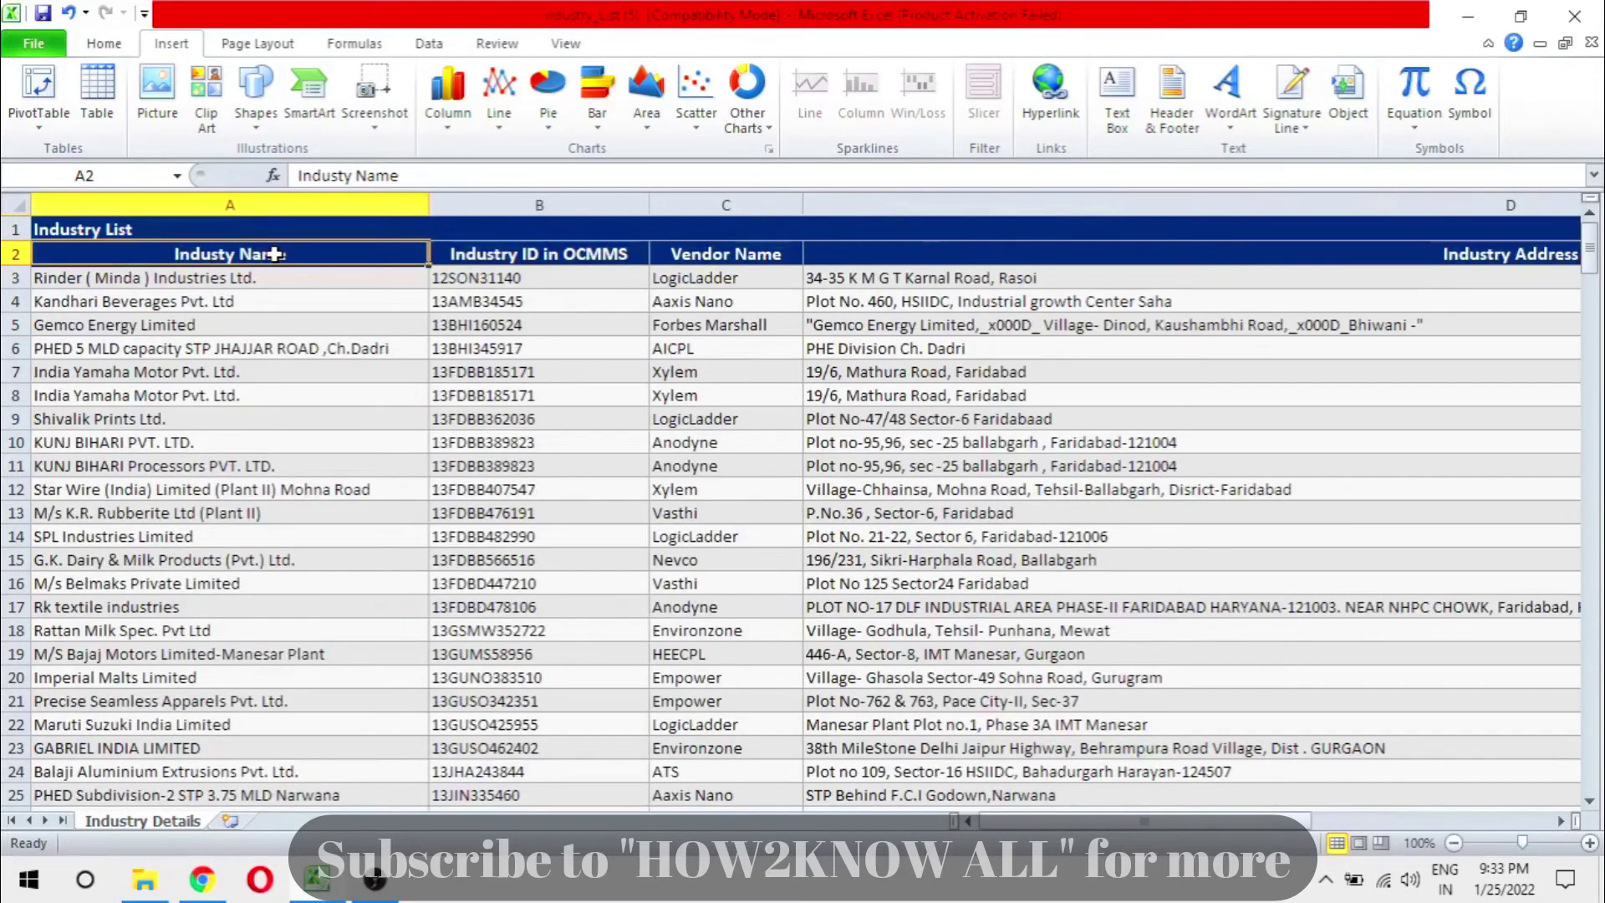
pyautogui.scroll(-2, 274, 253)
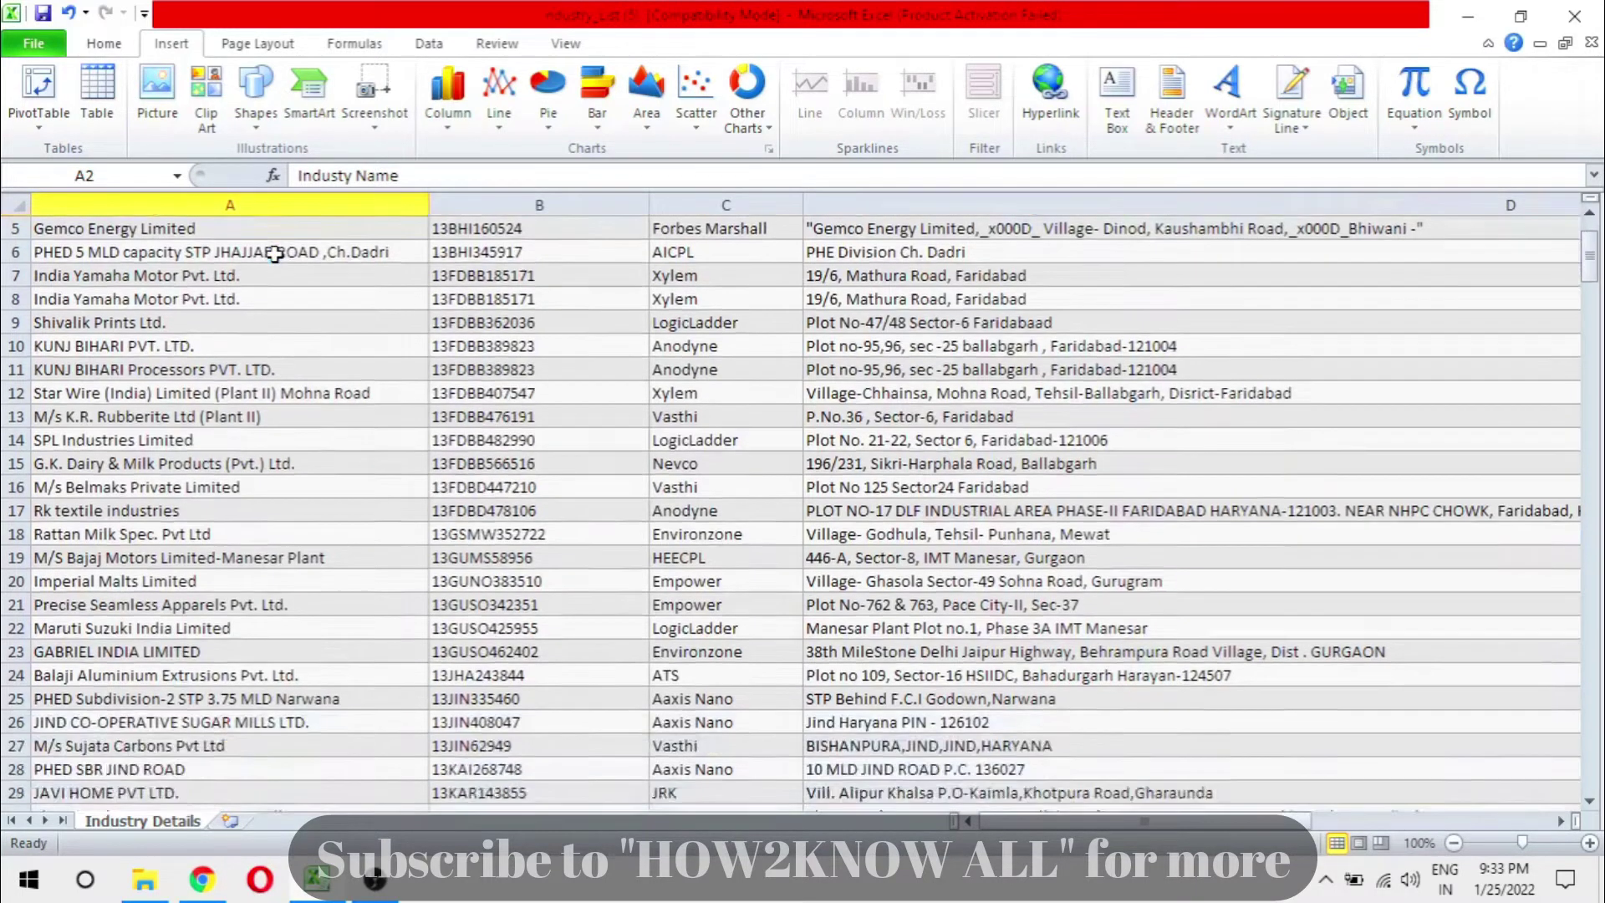
pyautogui.scroll(-5, 274, 253)
pyautogui.scroll(-12, 274, 253)
pyautogui.scroll(-13, 274, 254)
pyautogui.scroll(9, 274, 254)
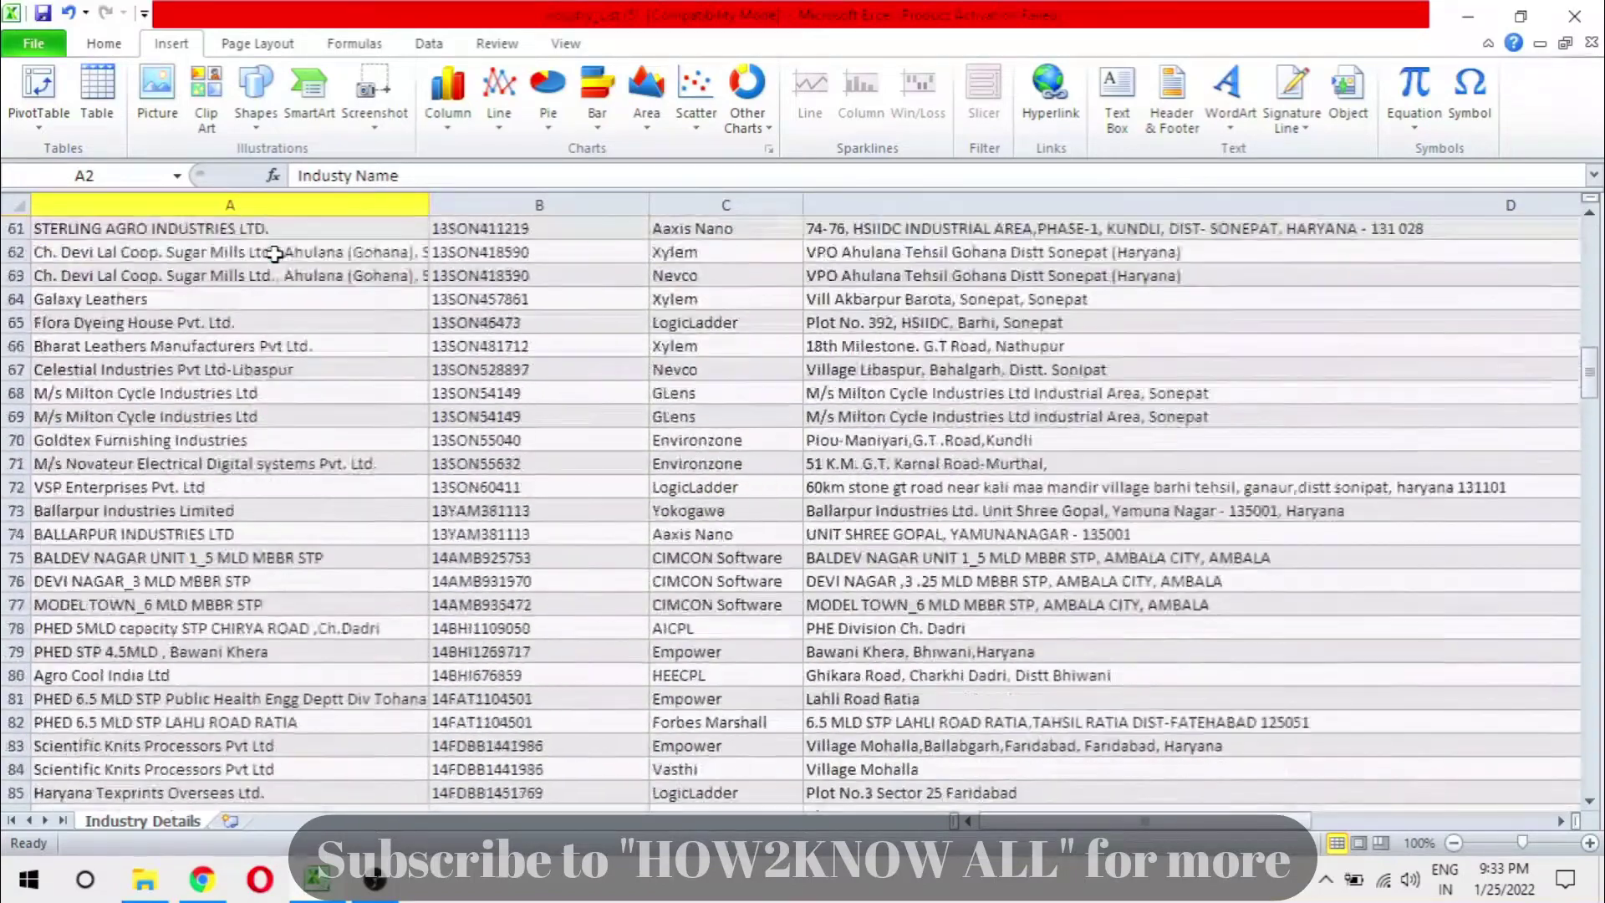
pyautogui.scroll(9, 274, 253)
pyautogui.scroll(14, 274, 254)
pyautogui.click(616, 314)
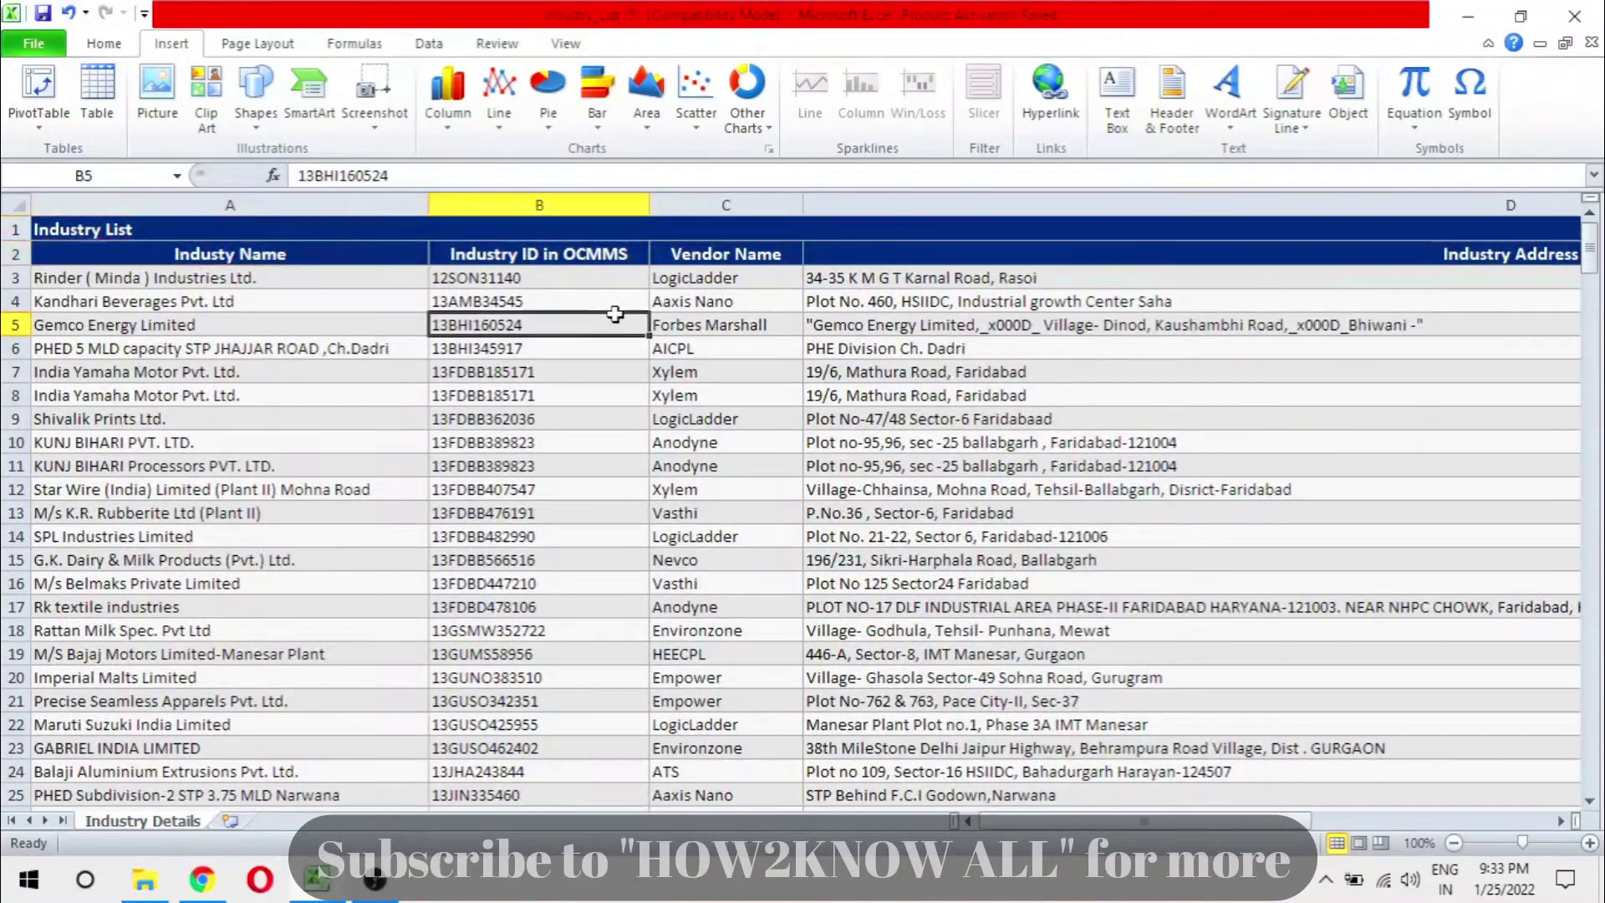
pyautogui.click(259, 254)
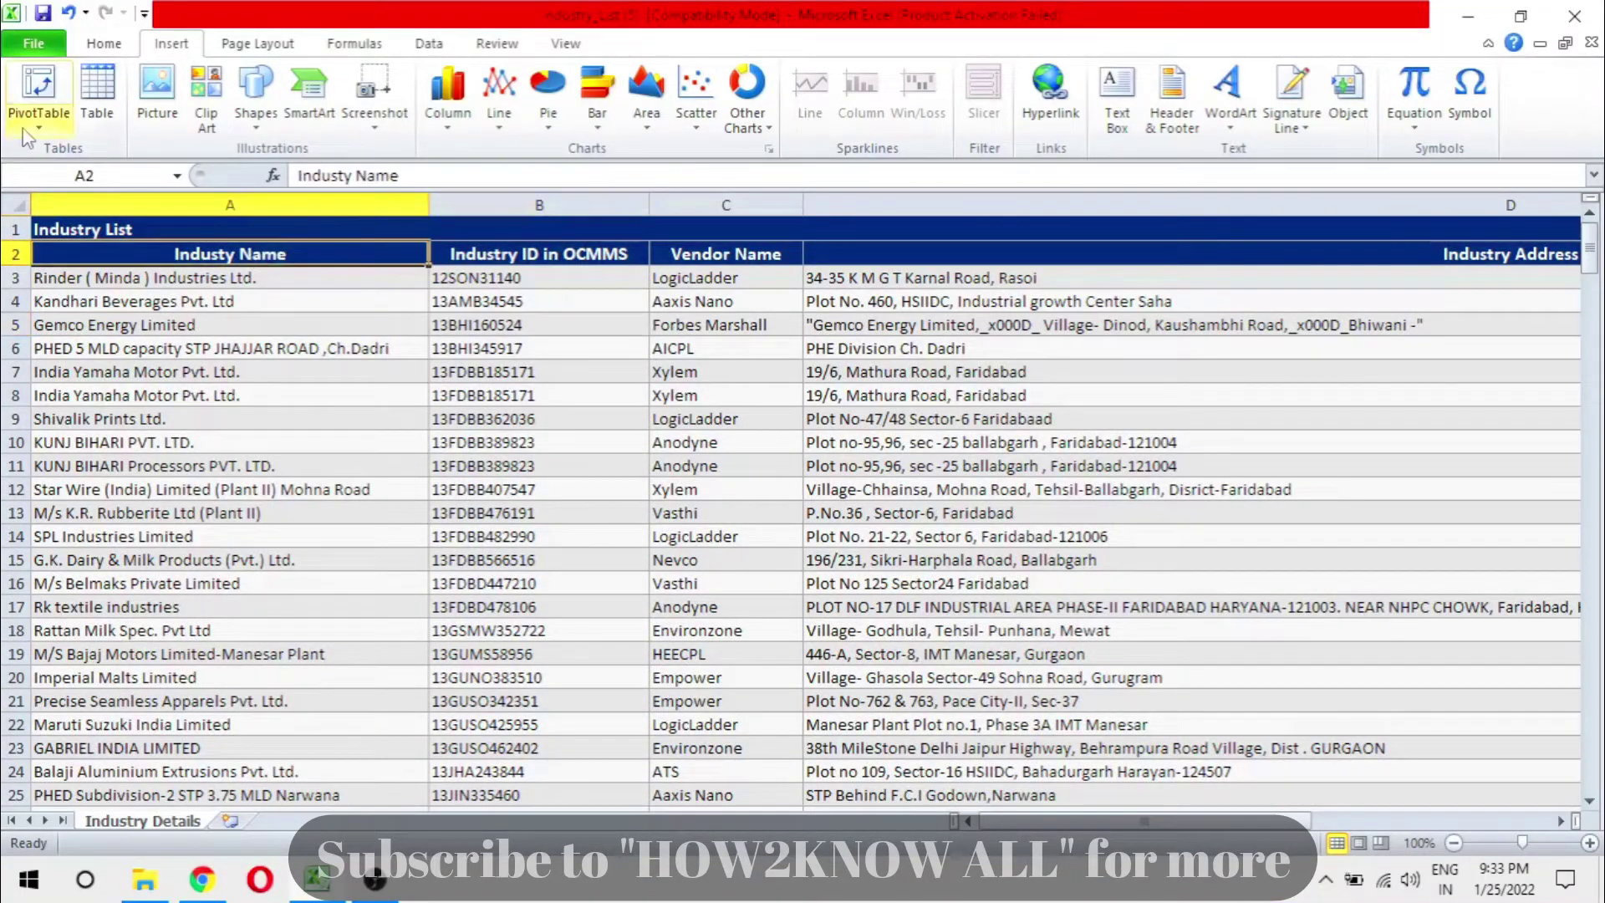
# Open and close the PivotTable options again, then look across the list's columns
pyautogui.click(39, 122)
pyautogui.click(247, 278)
pyautogui.scroll(-4, 237, 269)
pyautogui.scroll(-3, 237, 269)
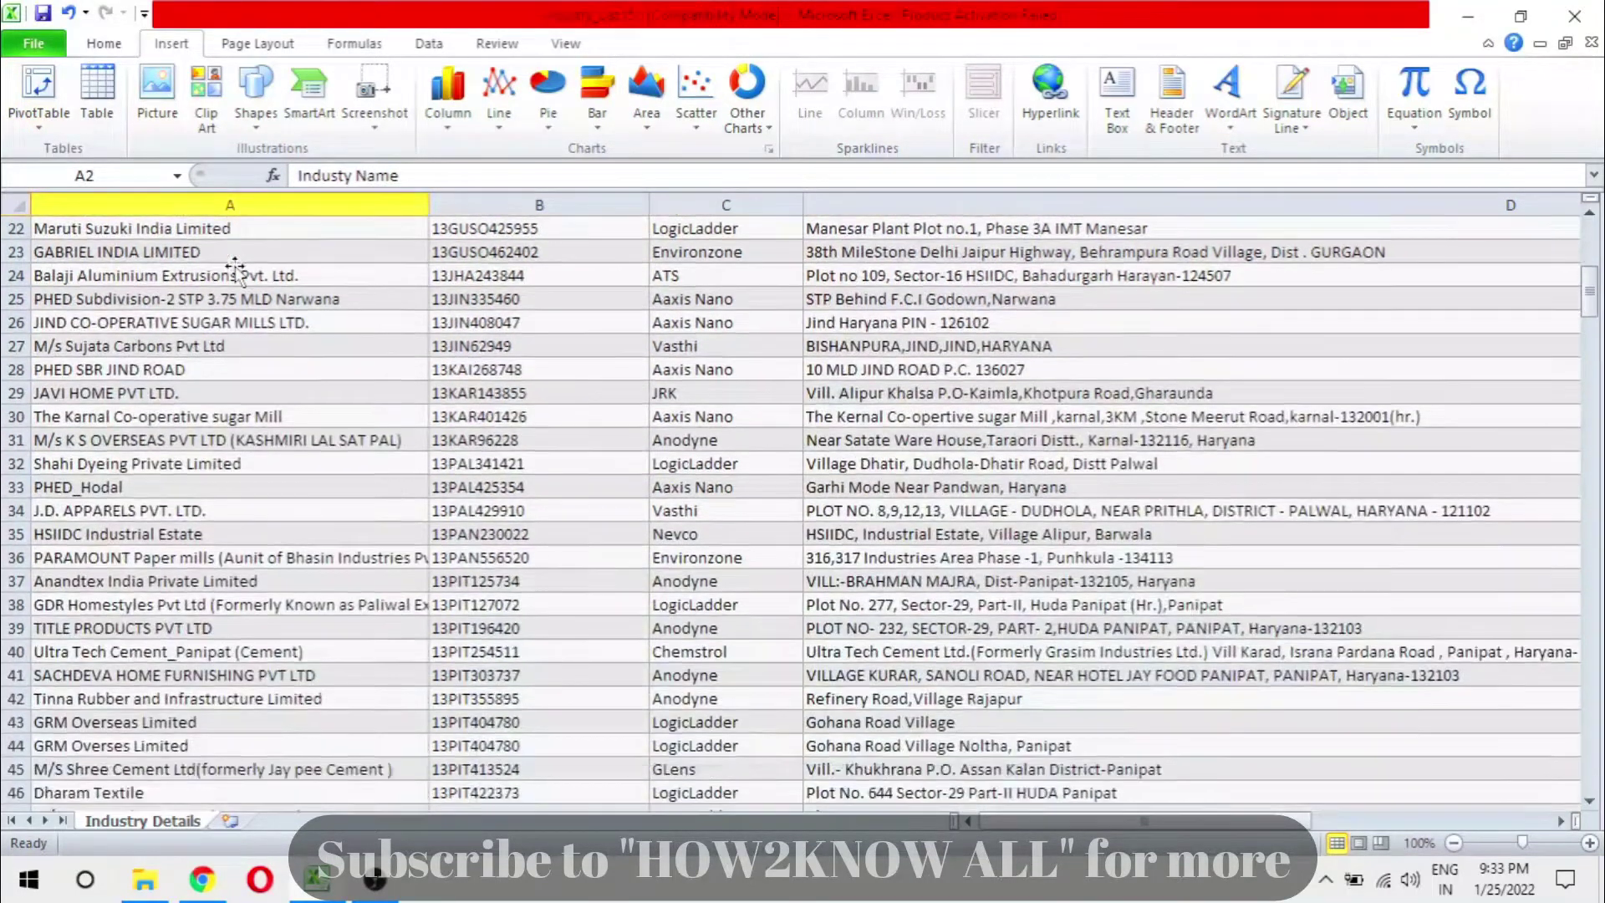
pyautogui.scroll(7, 238, 269)
pyautogui.hscroll(8, 237, 269)
pyautogui.hscroll(-3, 237, 269)
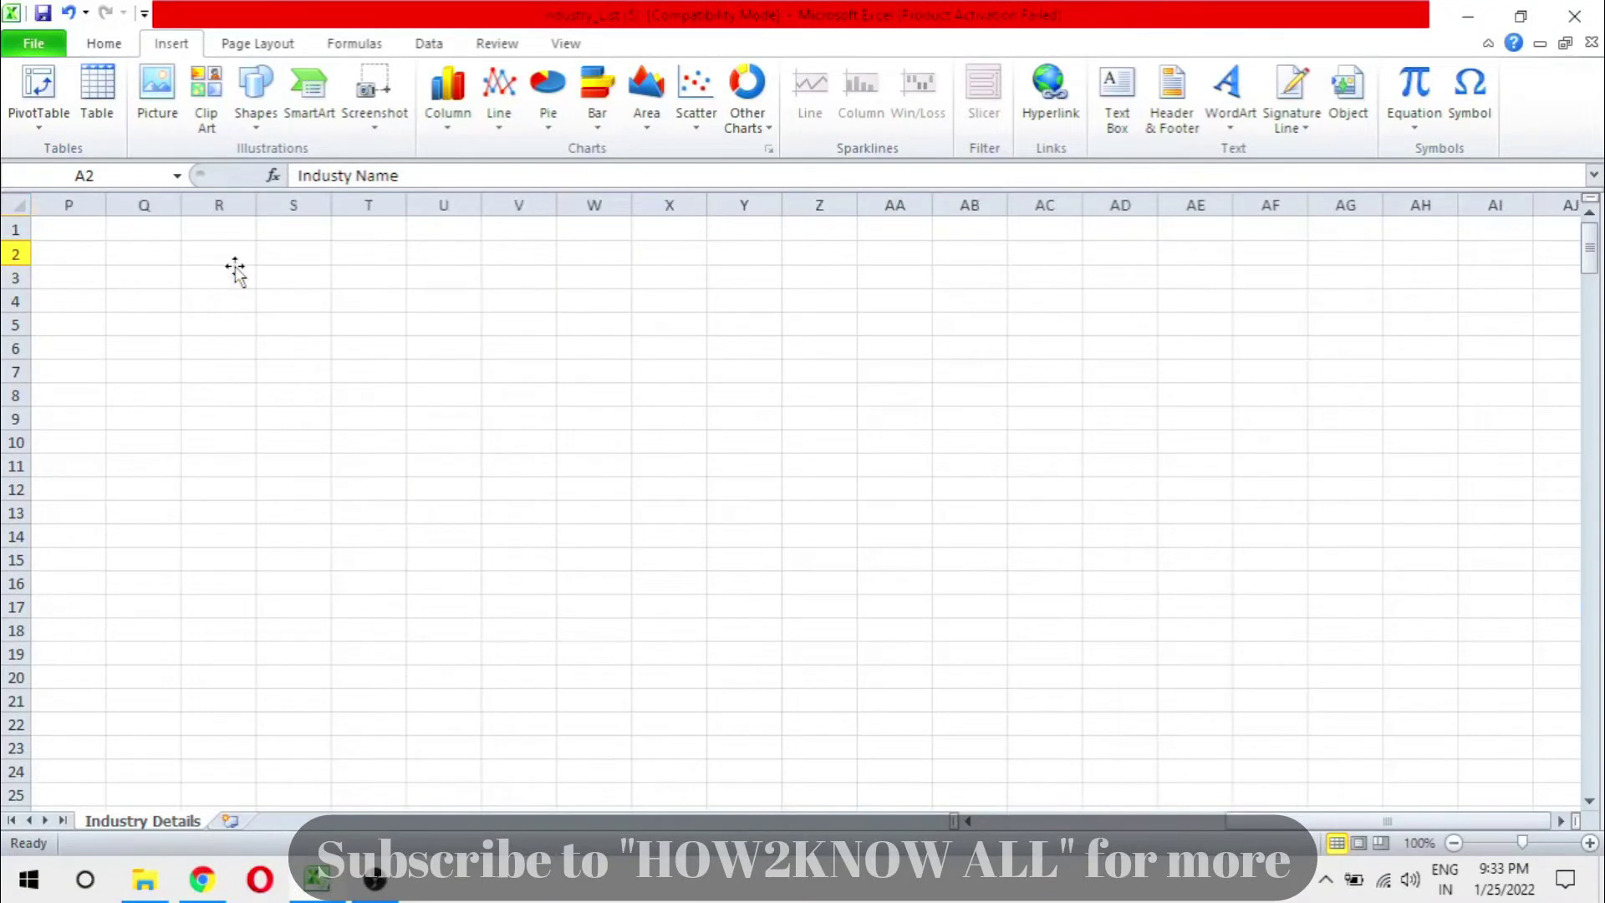
pyautogui.hscroll(-5, 237, 269)
pyautogui.hscroll(4, 237, 269)
pyautogui.hscroll(-4, 238, 269)
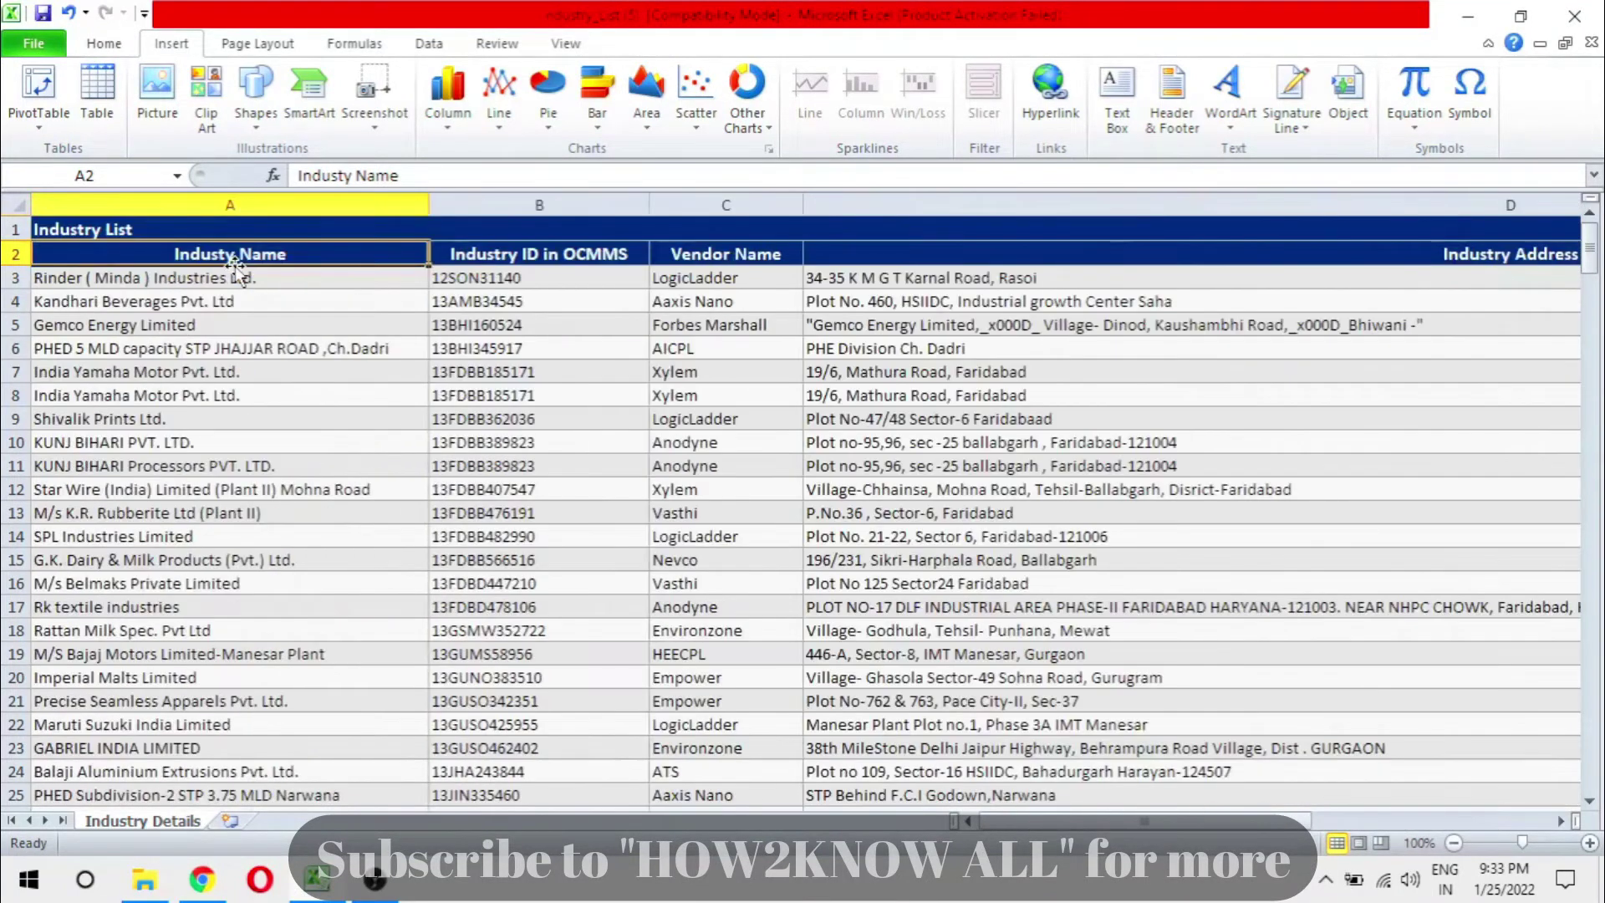
# Select A2:J274, the full list from the Industy Name header, and return to the top
pyautogui.click(15, 253)
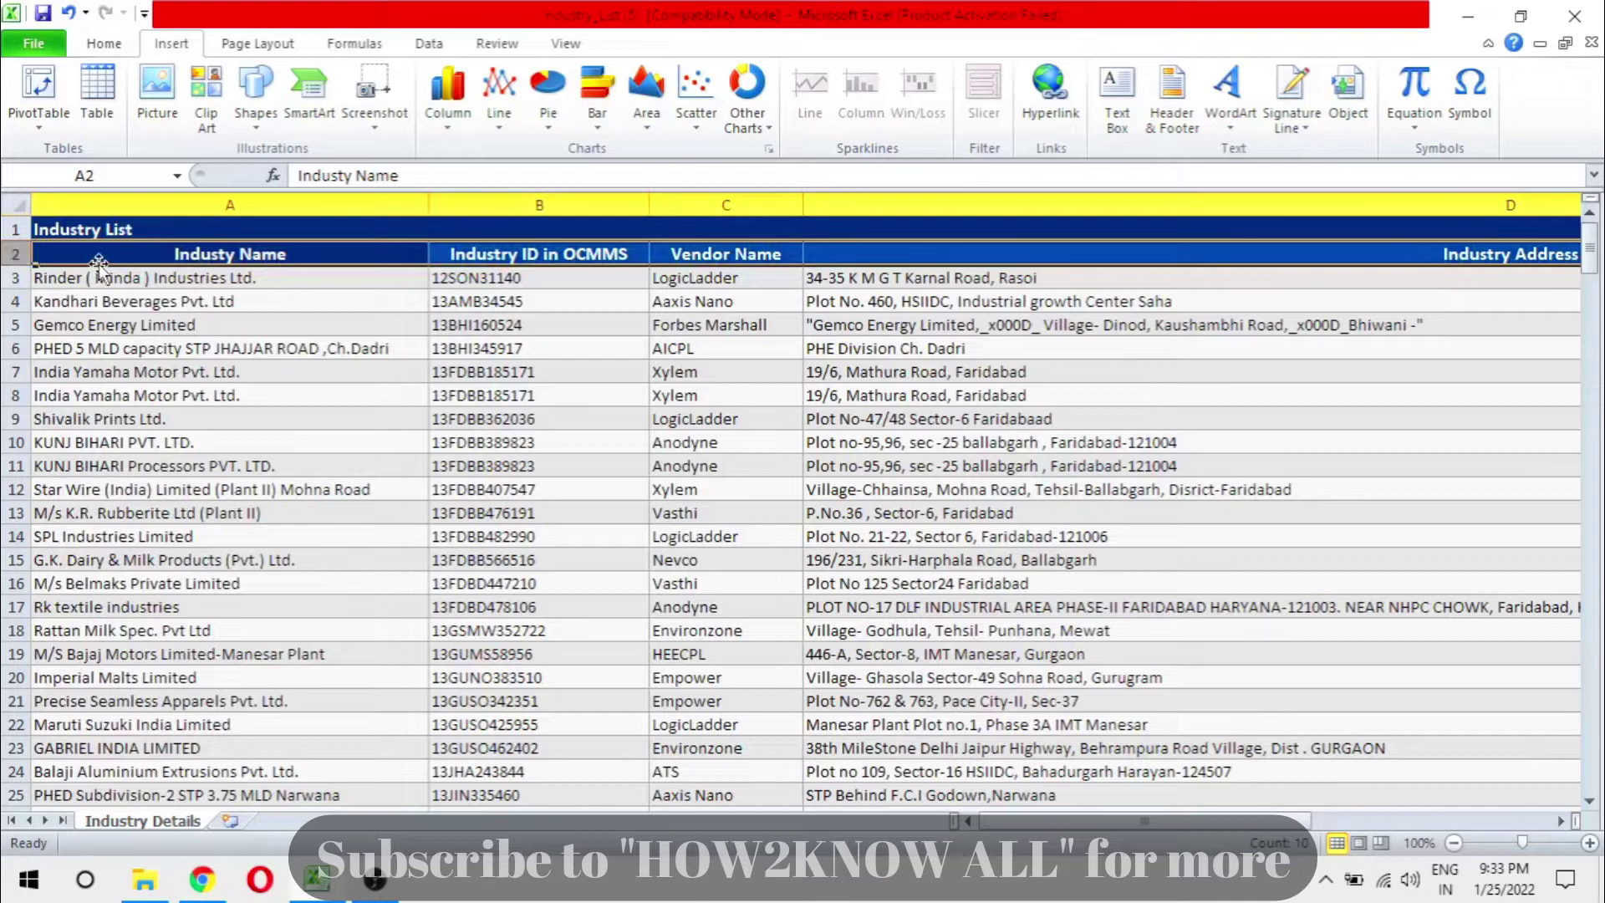
pyautogui.click(177, 258)
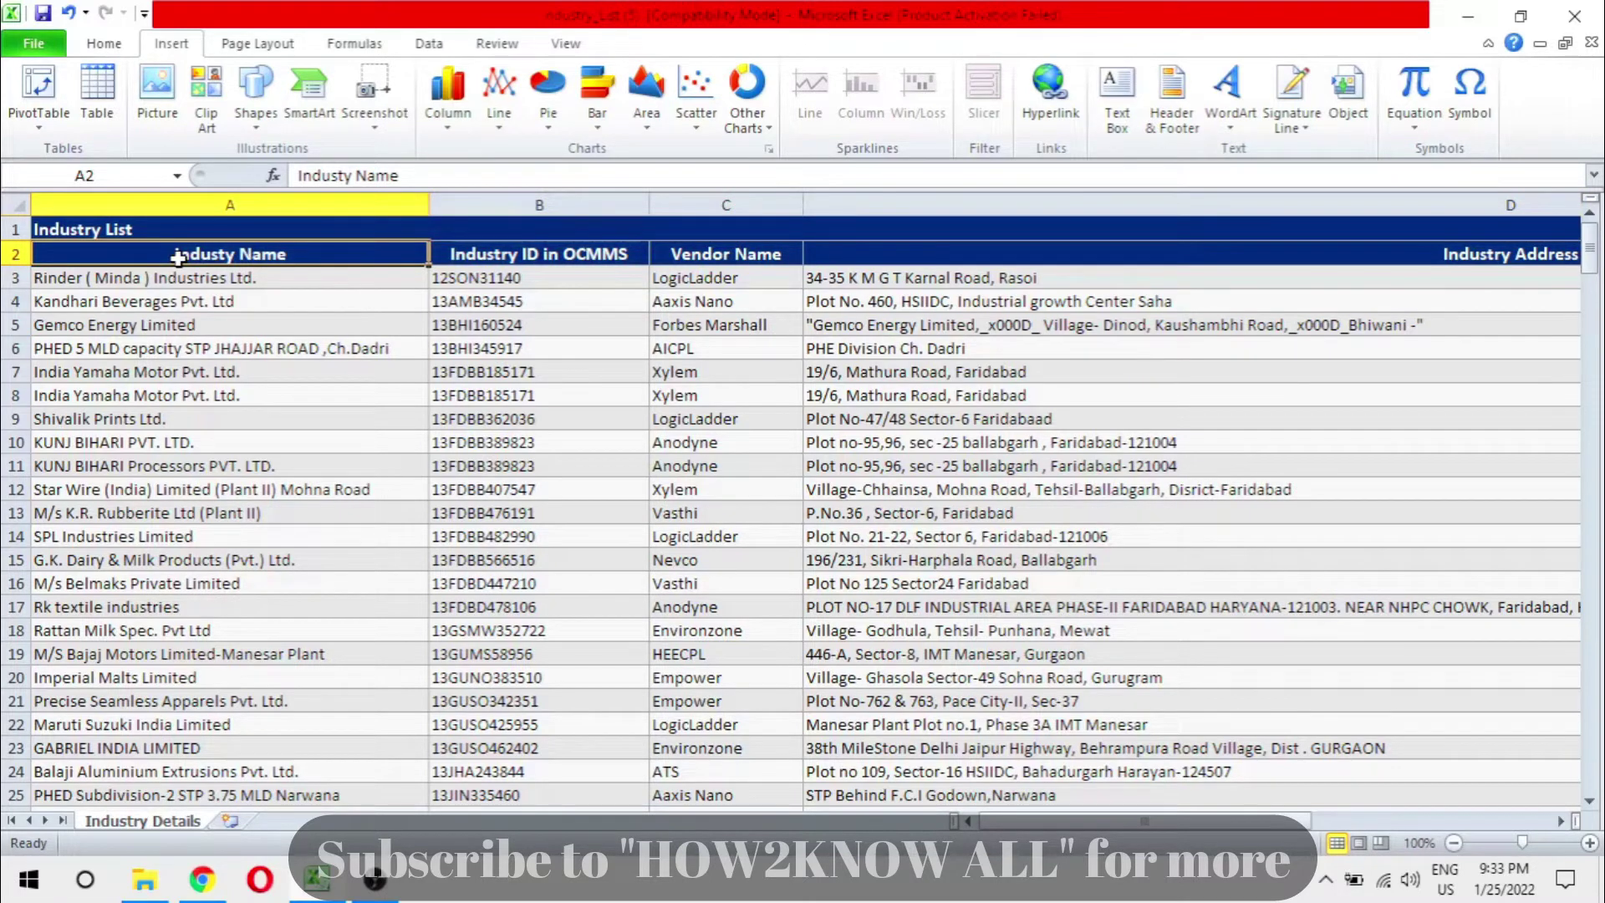
pyautogui.hotkey('ctrl', 'shift', 'Right')
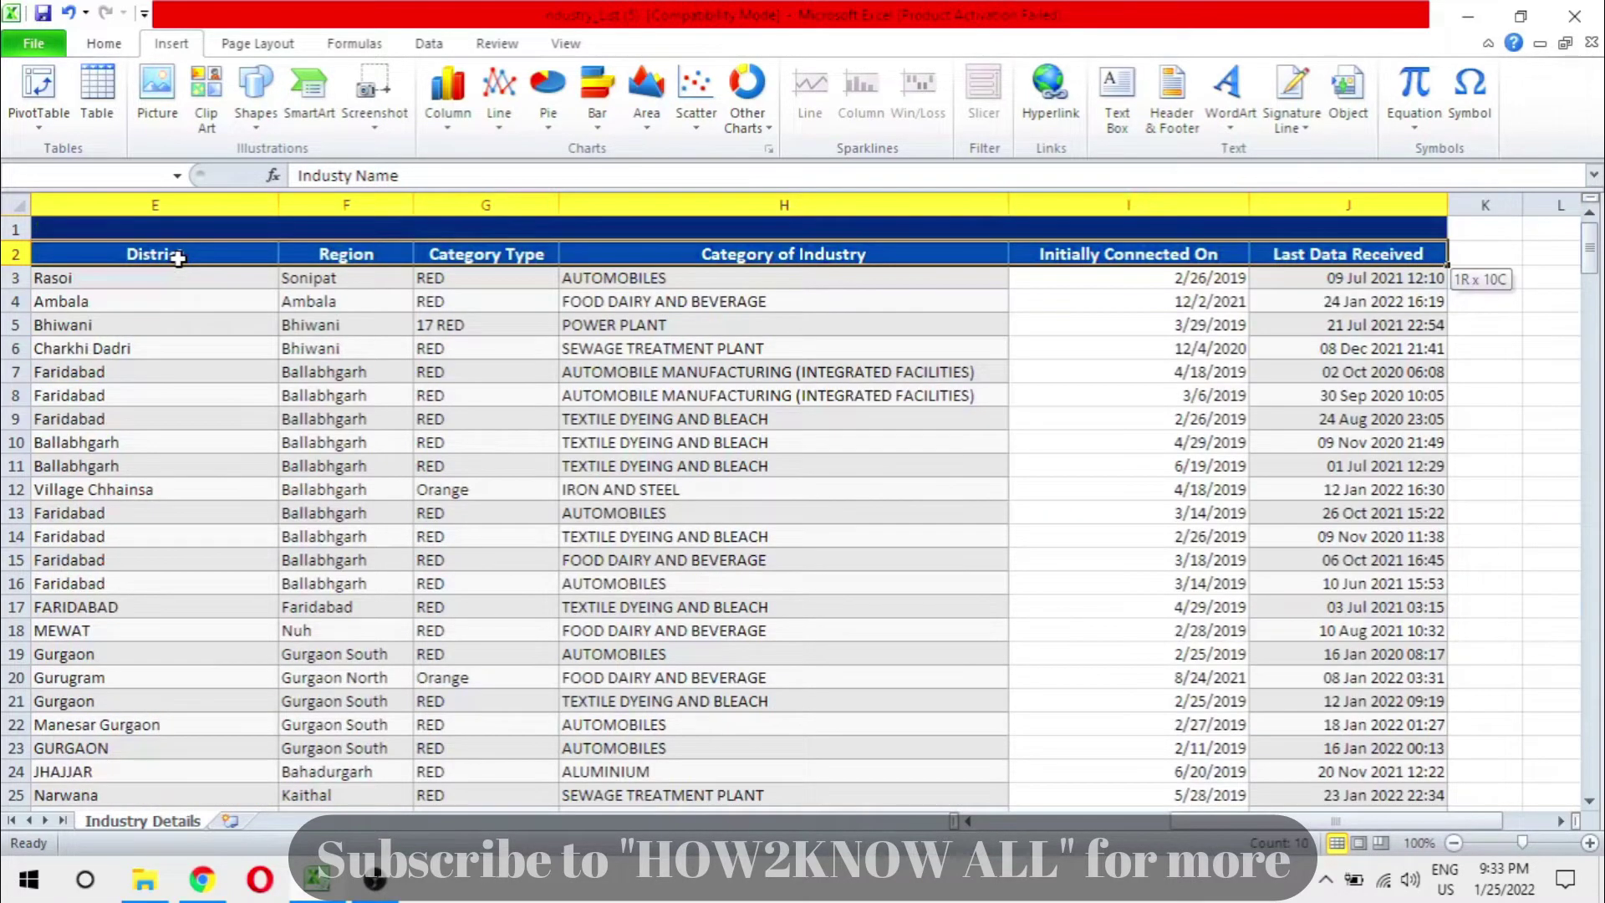
pyautogui.hotkey('ctrl', 'shift', 'Down')
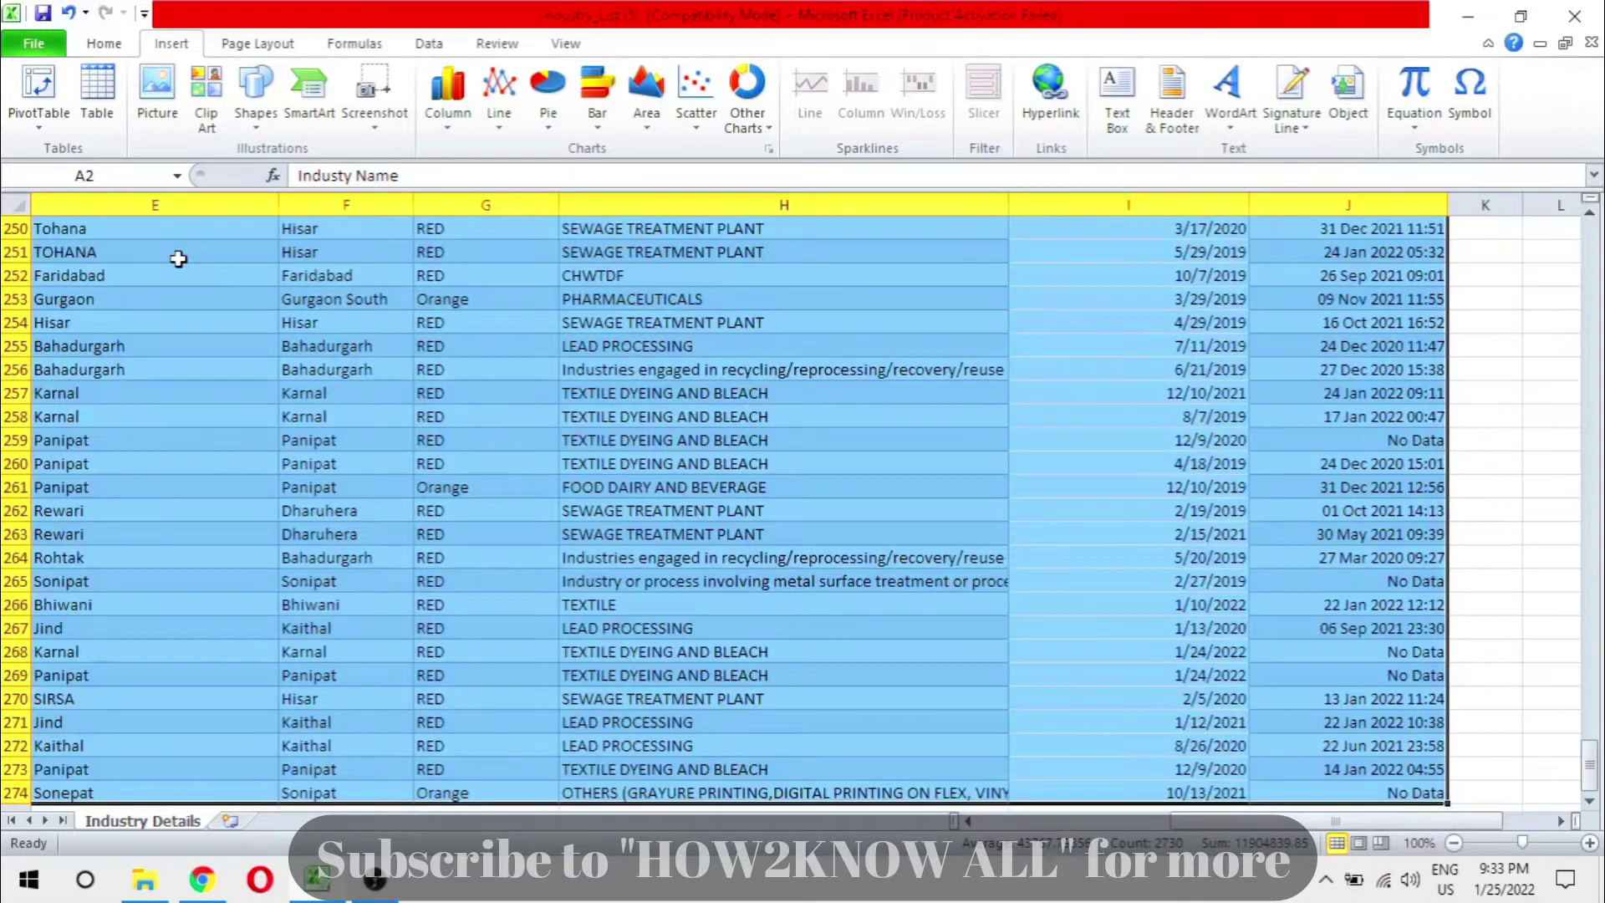
pyautogui.scroll(20, 178, 259)
pyautogui.scroll(1, 178, 259)
pyautogui.scroll(2, 178, 260)
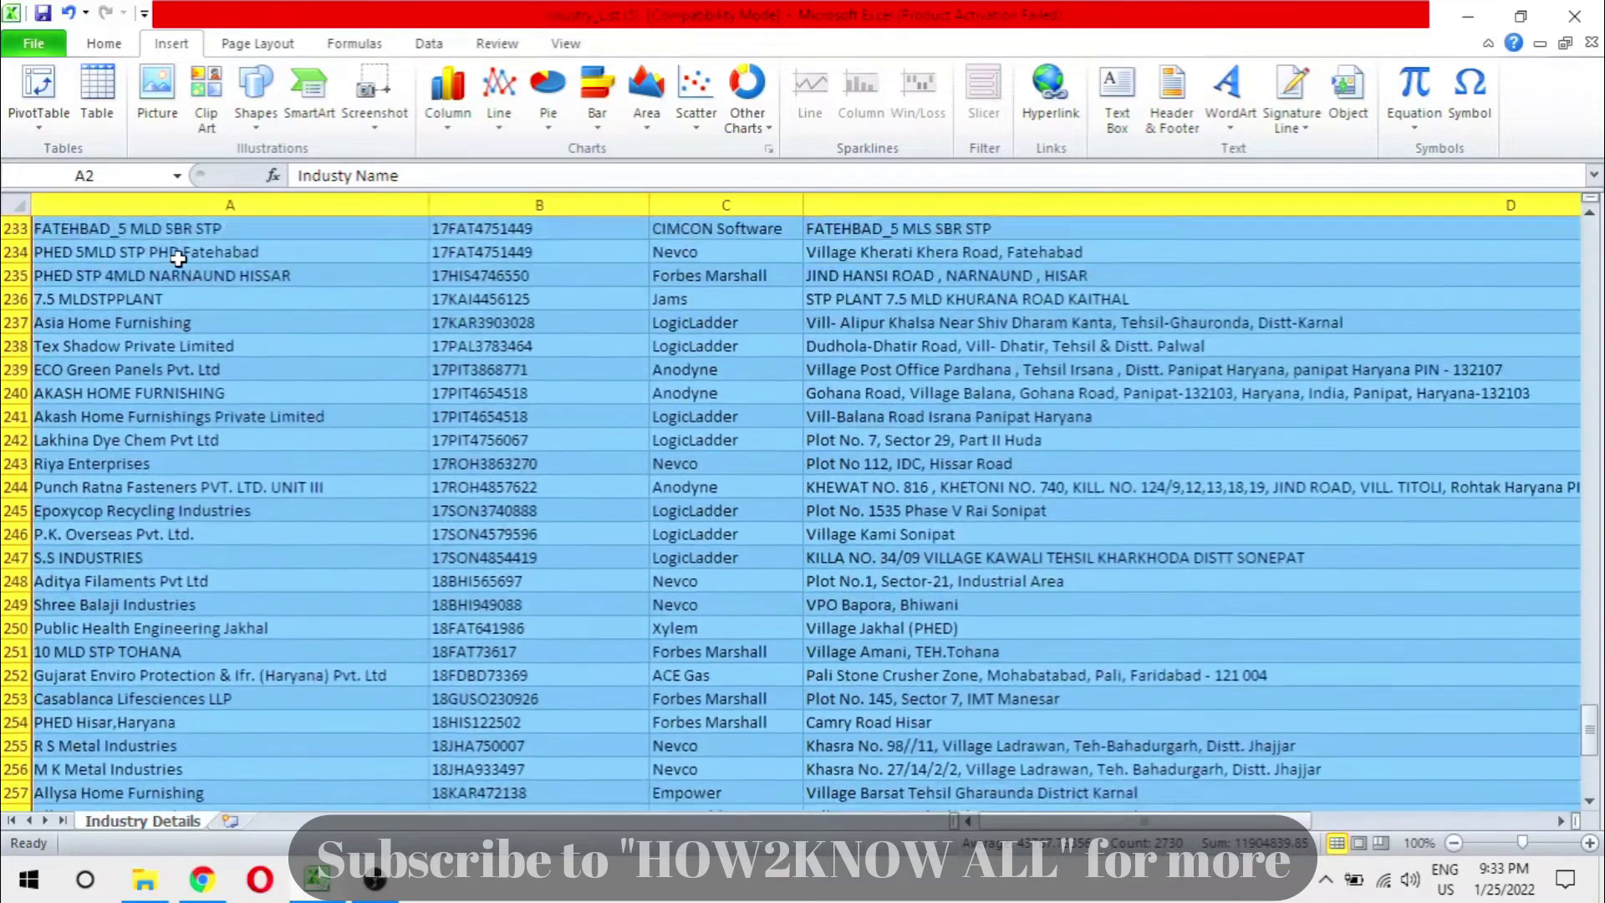
pyautogui.scroll(2, 178, 259)
pyautogui.scroll(12, 178, 259)
pyautogui.scroll(12, 178, 259)
pyautogui.scroll(15, 178, 259)
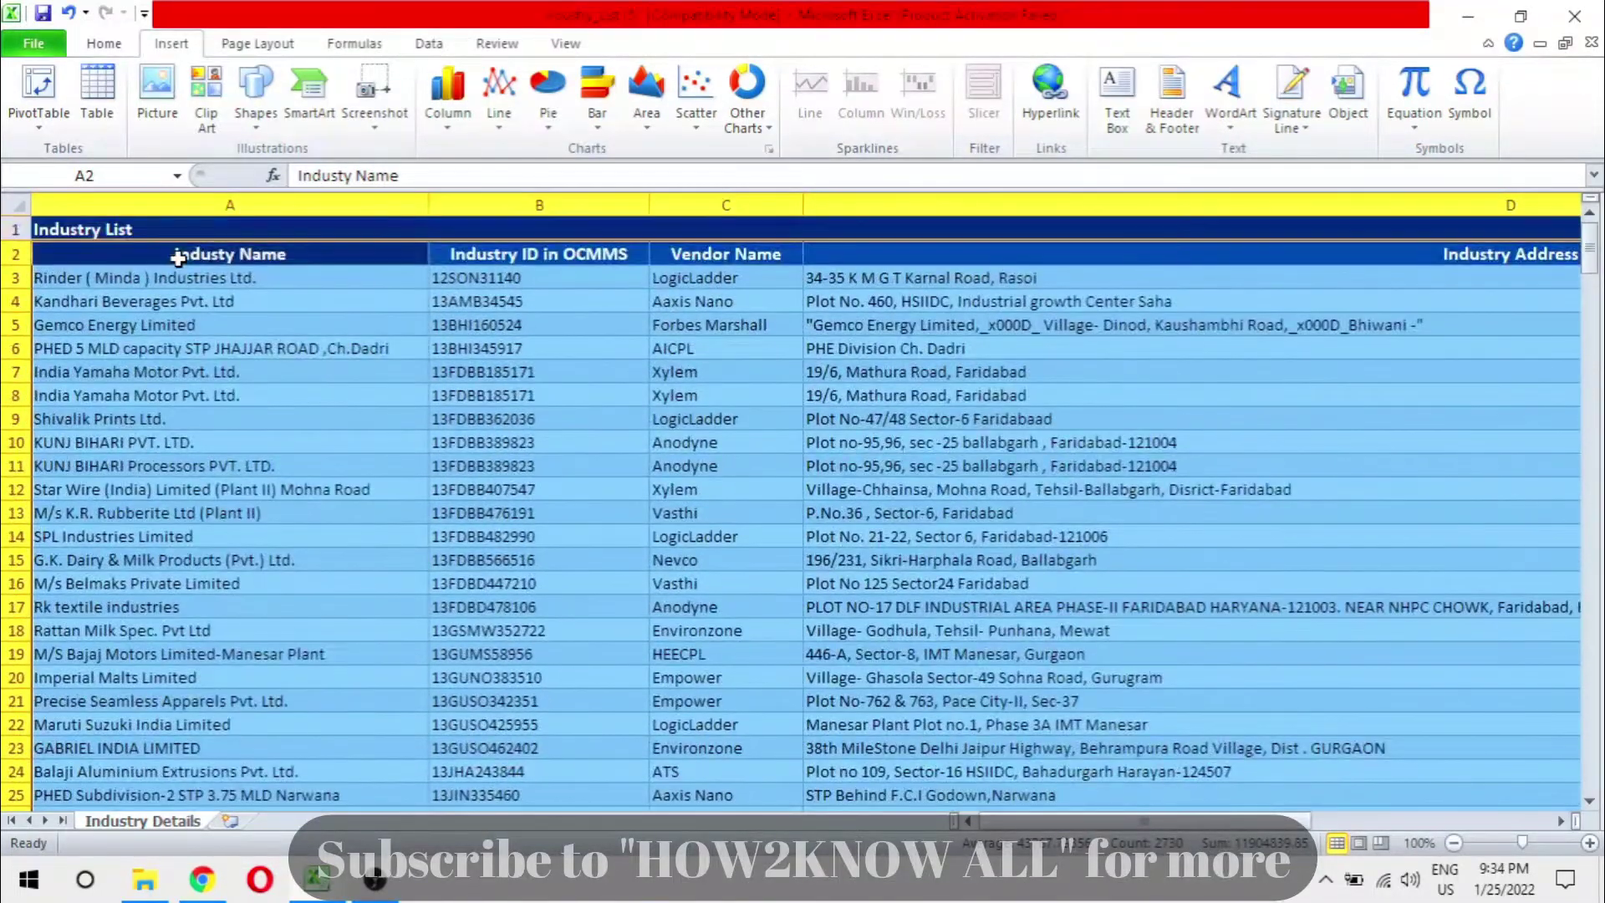
# Insert a PivotTable from Industry Details A2:J274 onto a new worksheet, Sheet1
pyautogui.click(56, 125)
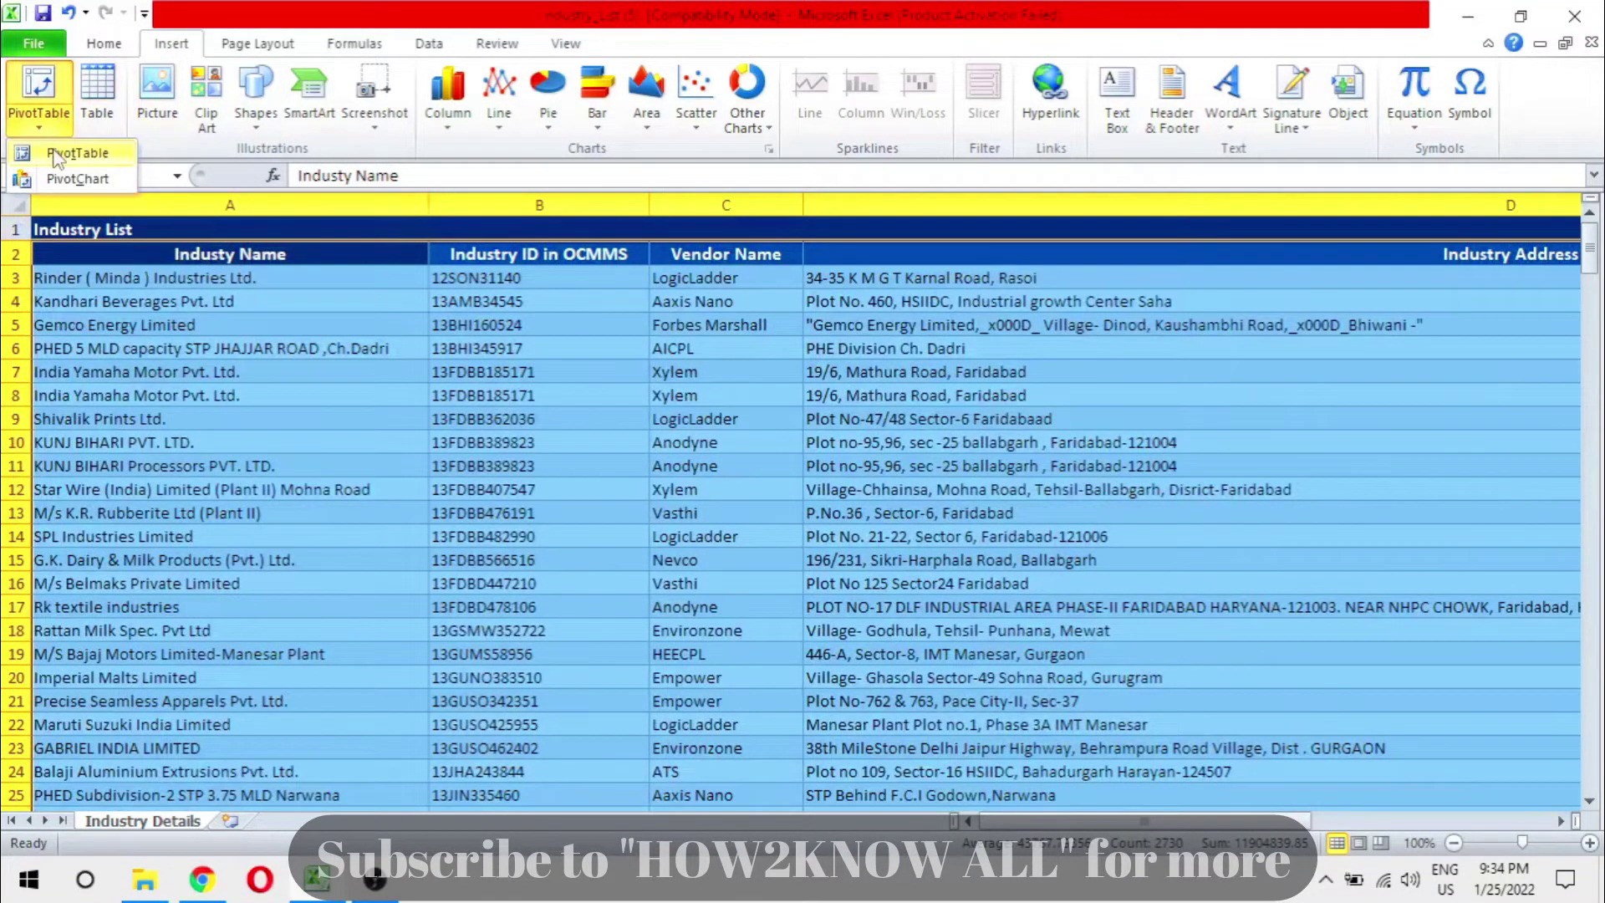
pyautogui.click(56, 156)
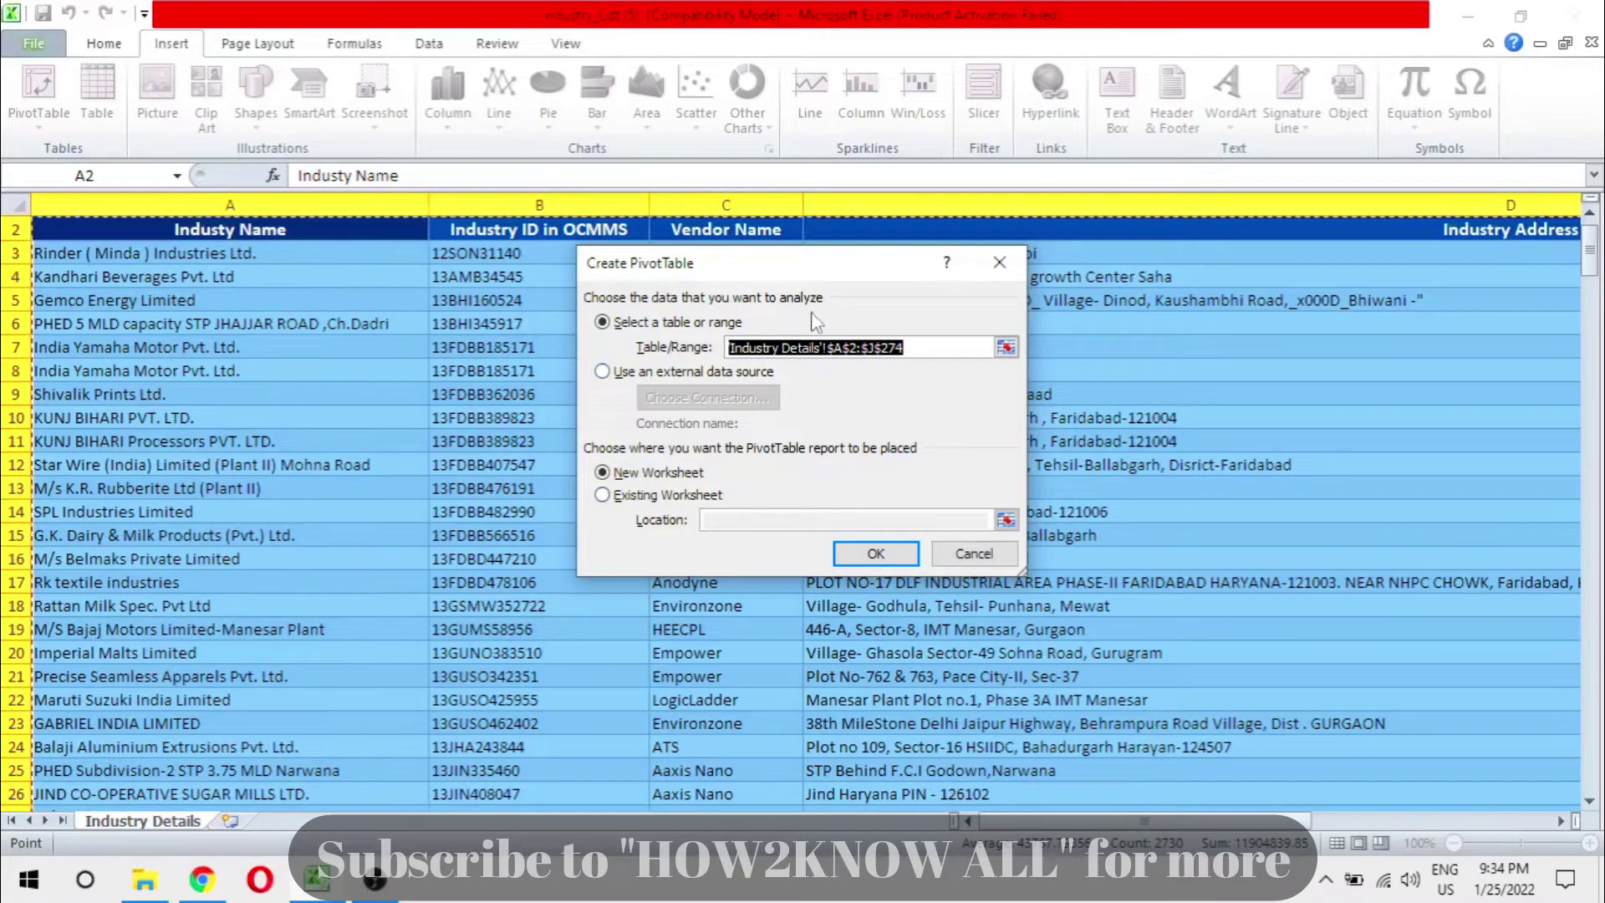
pyautogui.click(901, 559)
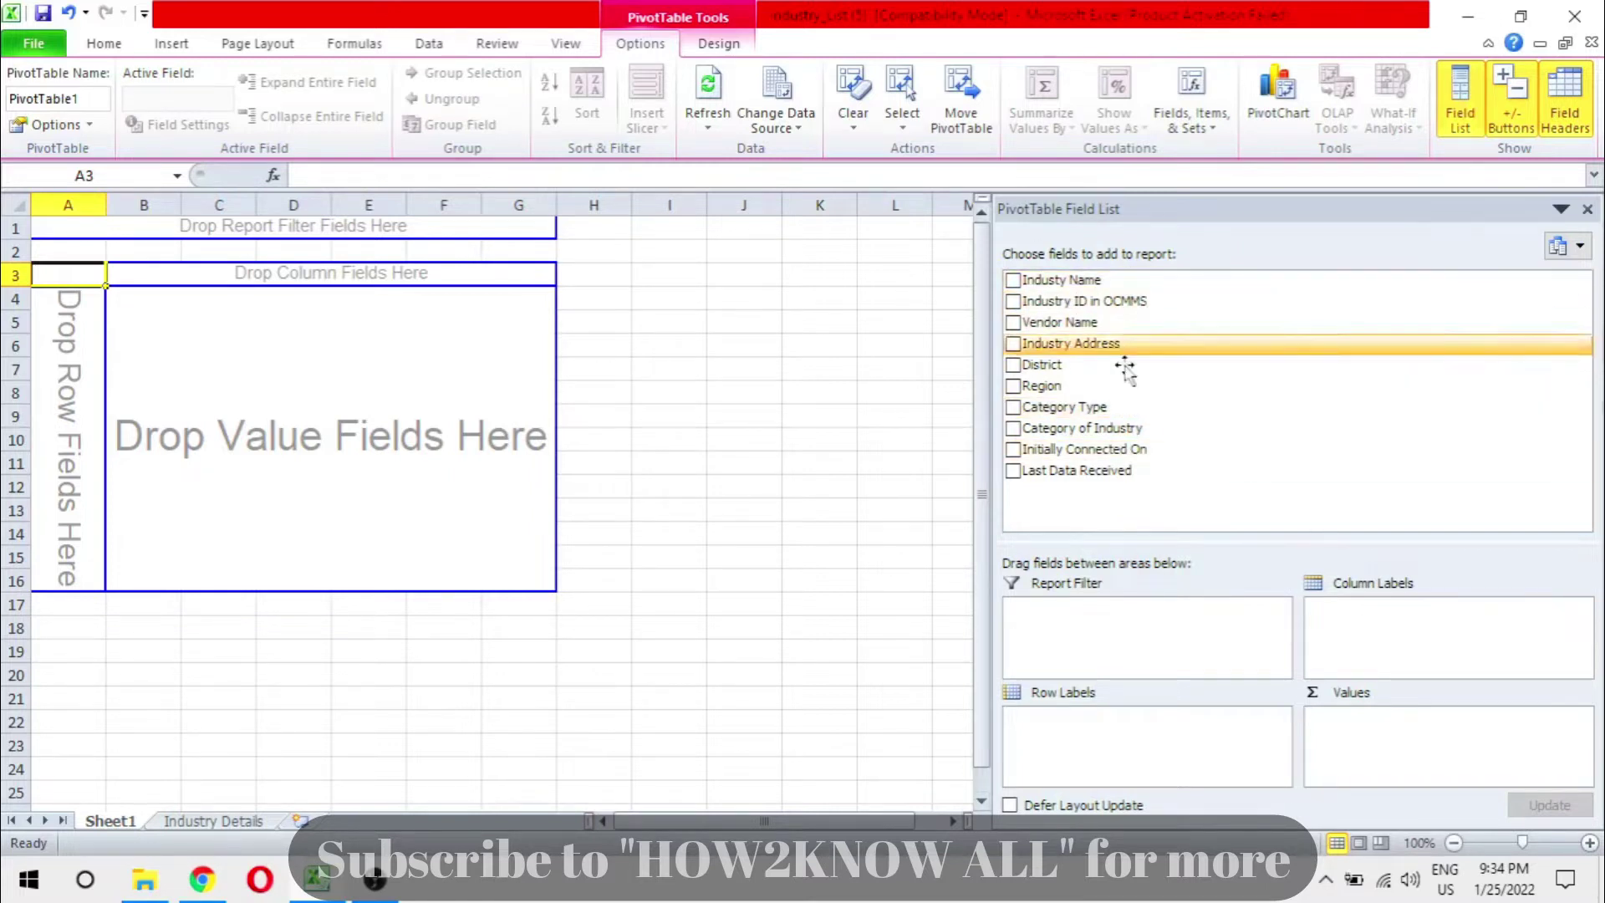
# Compare the Industry Details data with the empty PivotTable on Sheet1
pyautogui.click(183, 824)
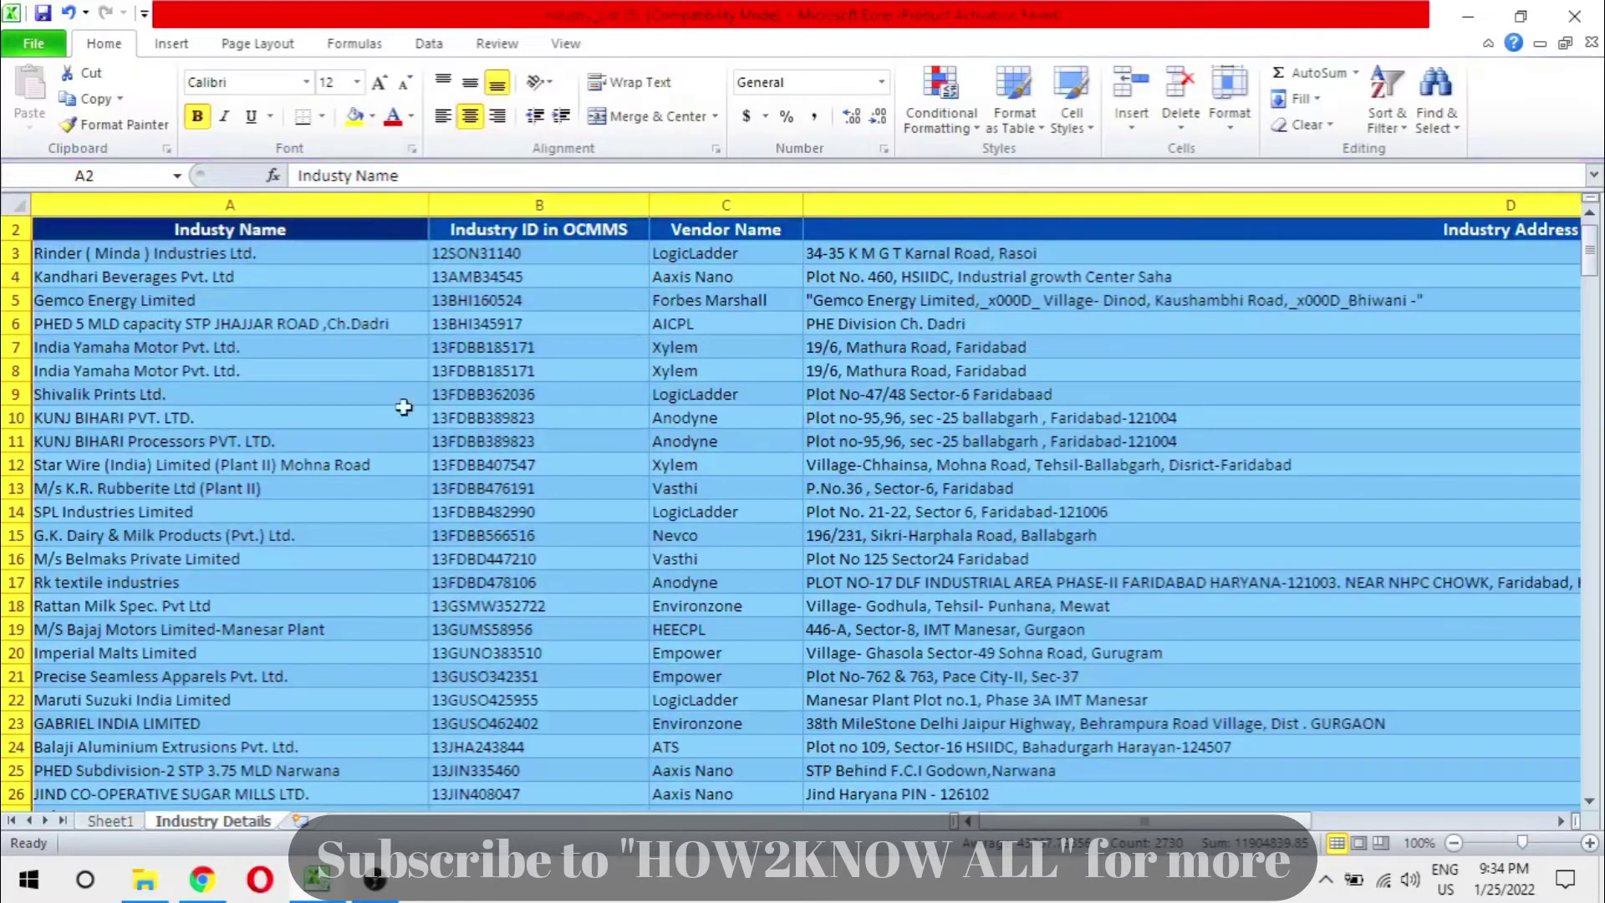
pyautogui.hscroll(3, 427, 241)
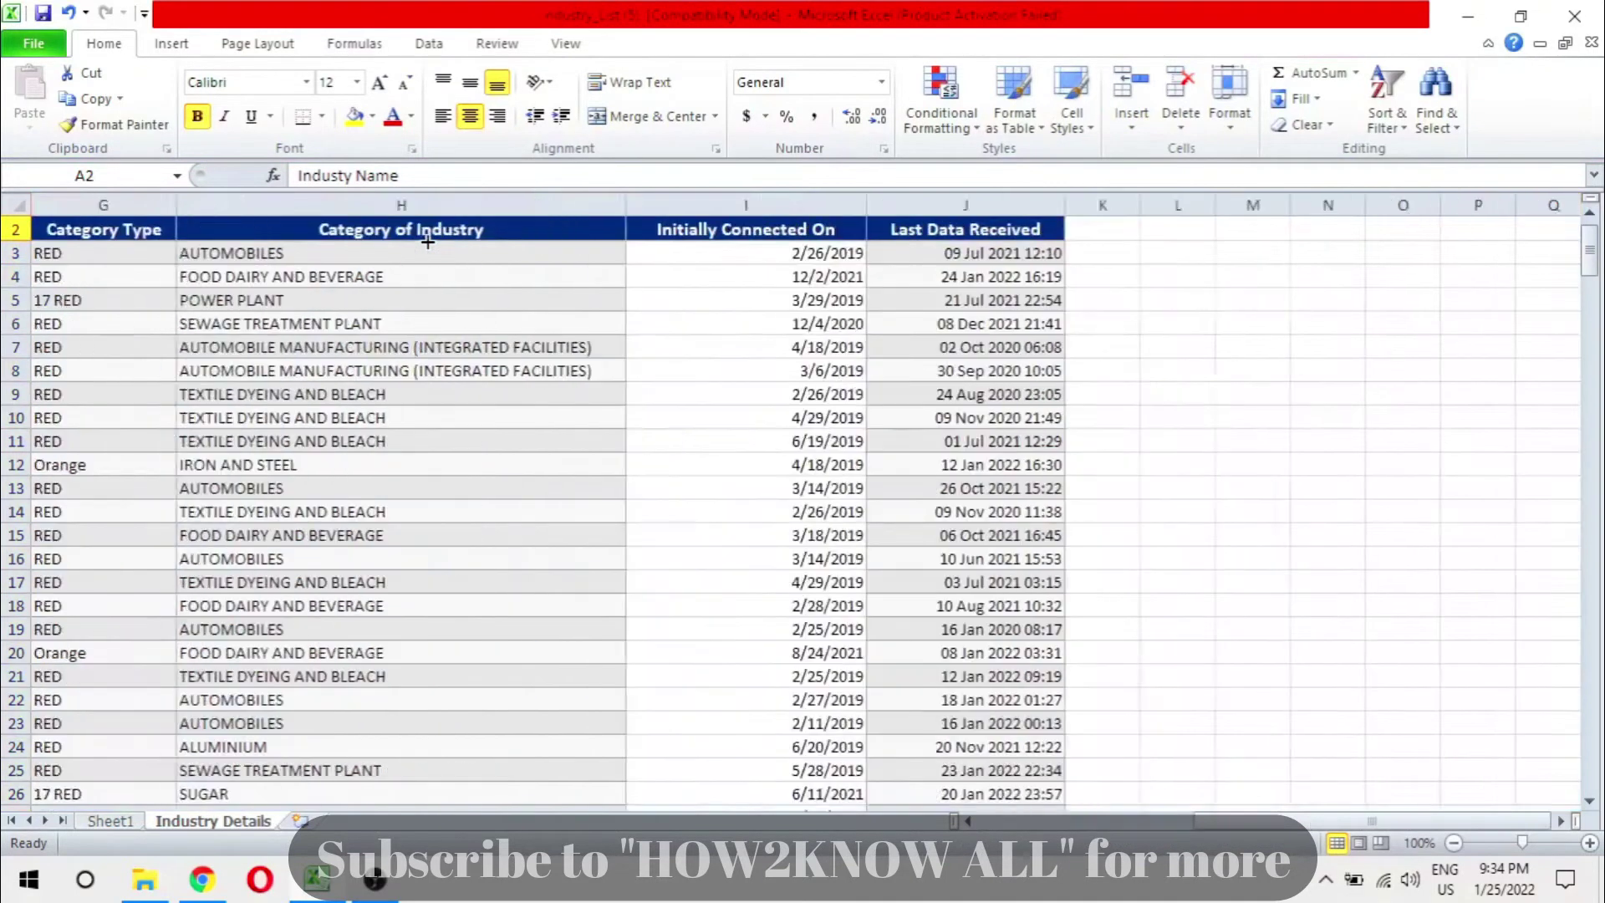
pyautogui.hscroll(-3, 427, 241)
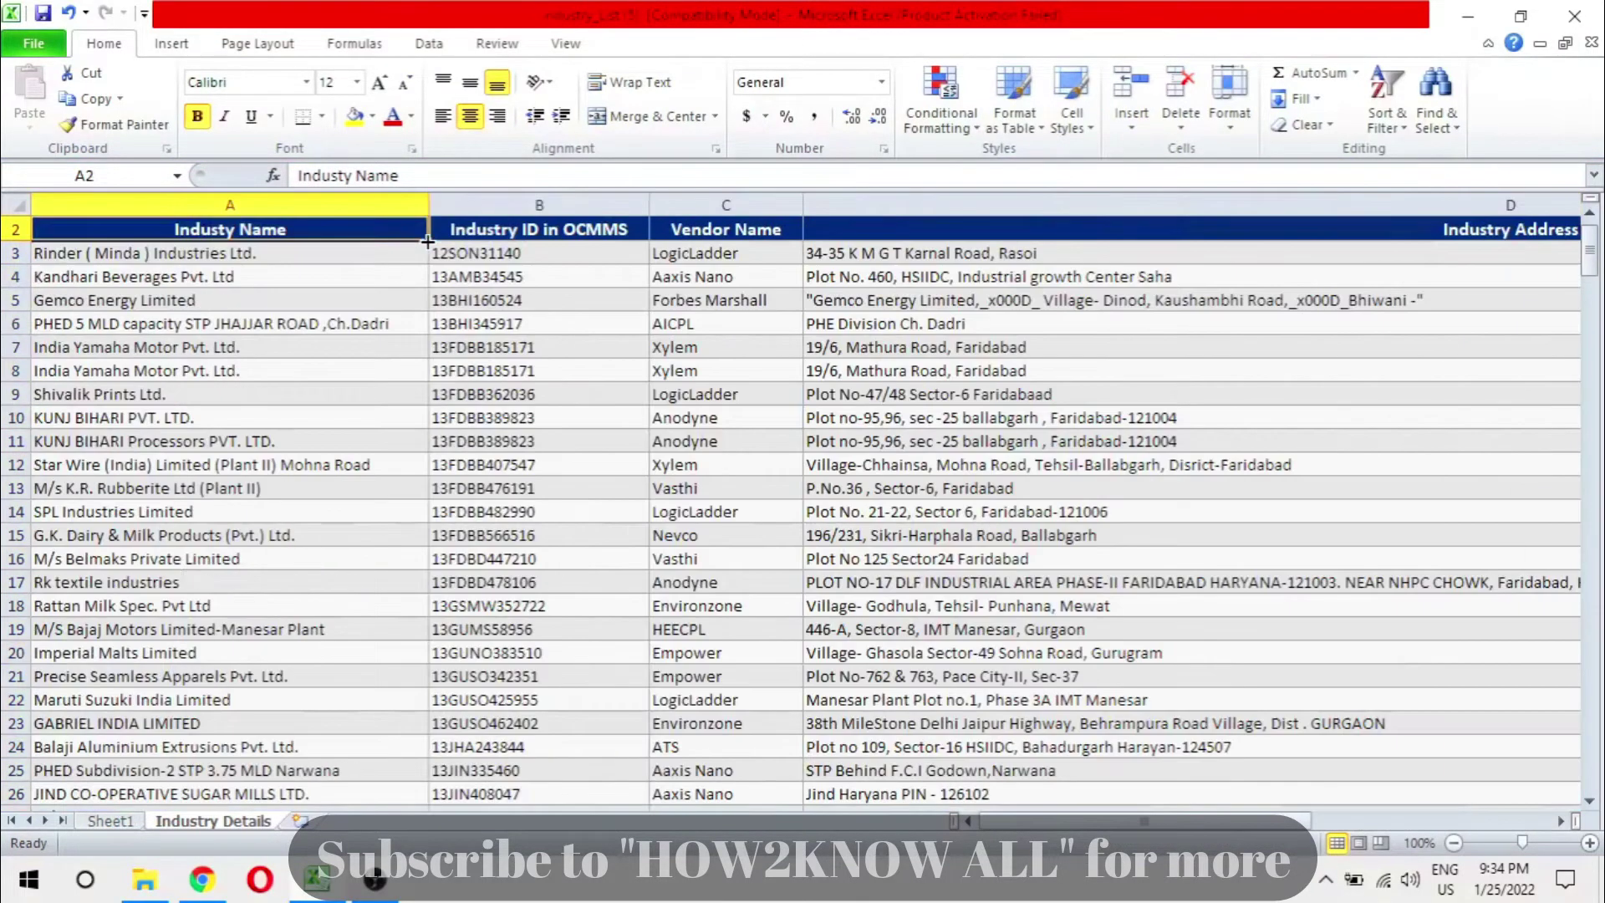
pyautogui.click(122, 819)
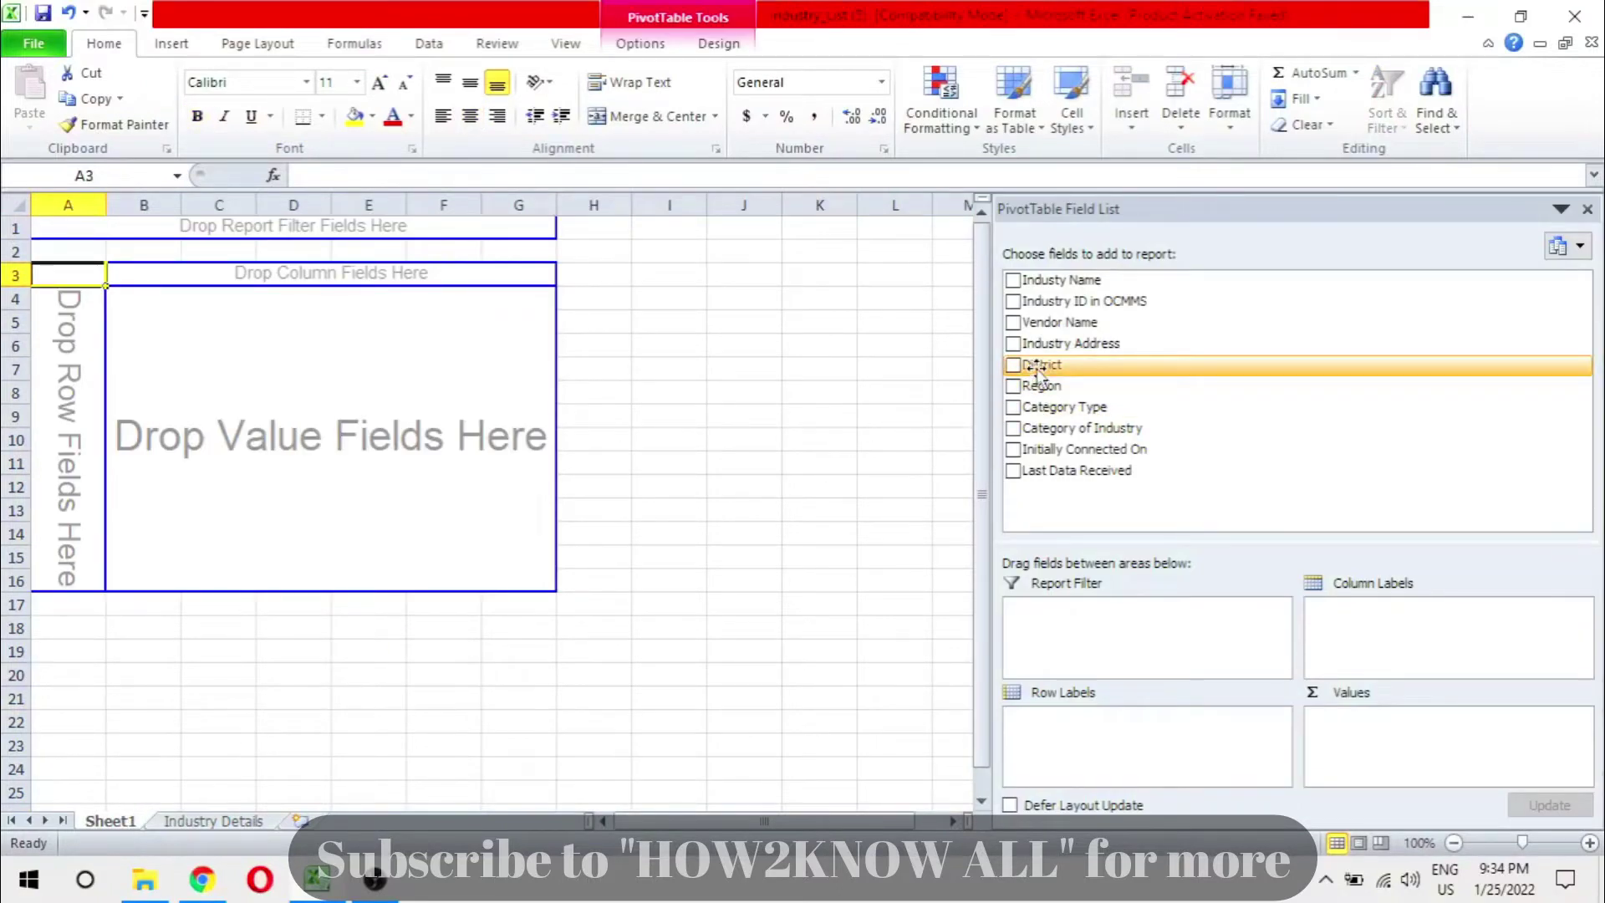
pyautogui.click(205, 821)
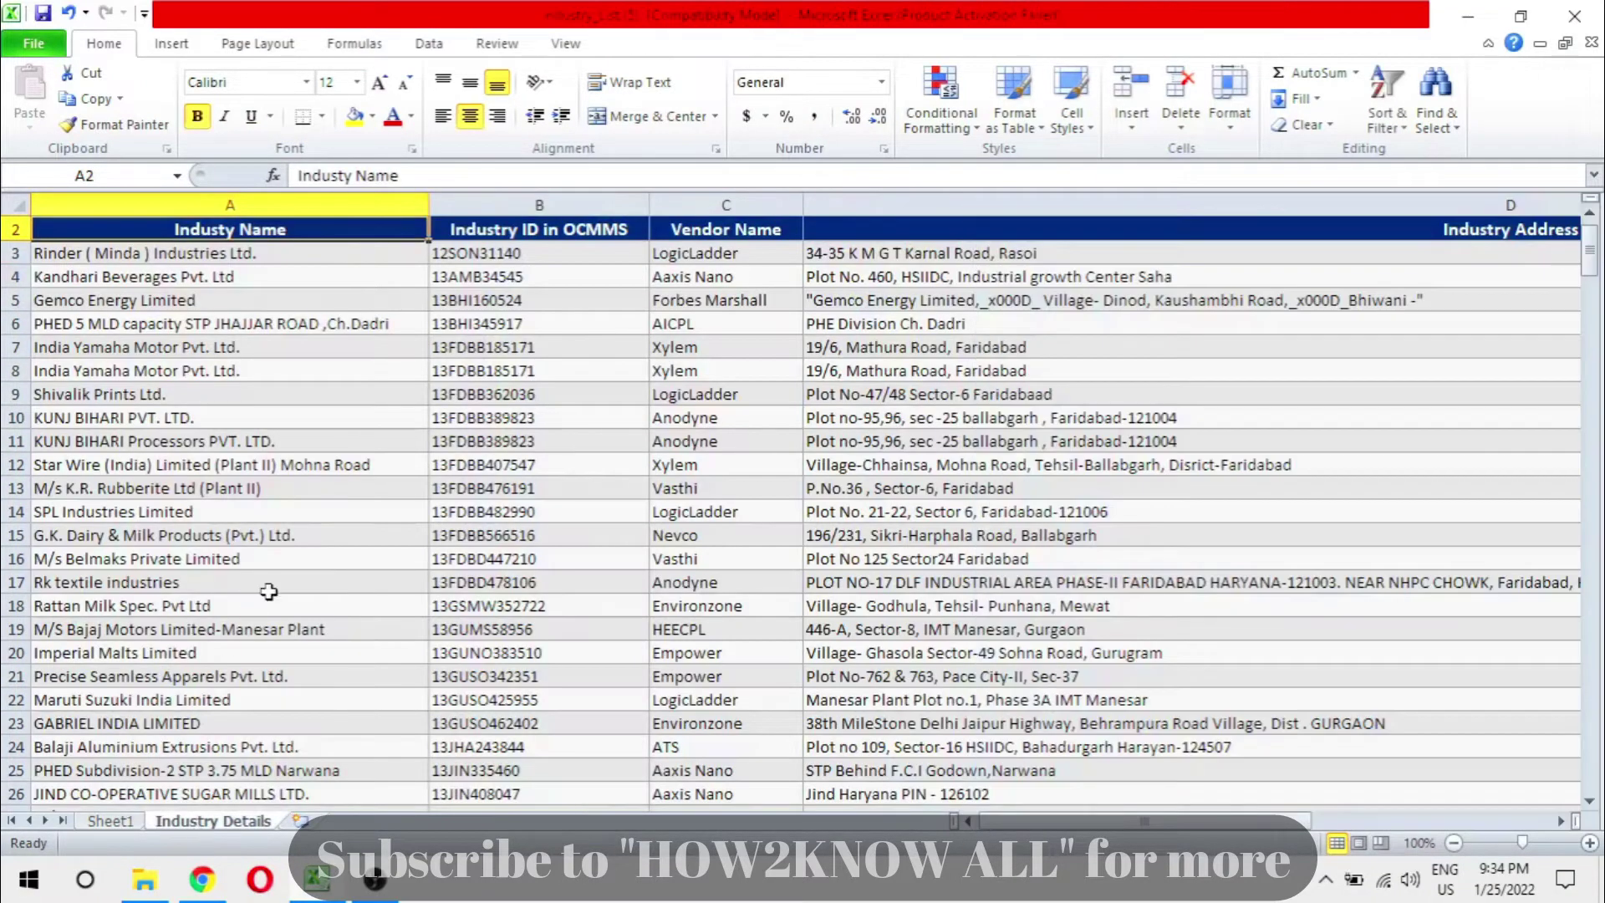
pyautogui.scroll(-1, 268, 591)
pyautogui.hscroll(3, 401, 663)
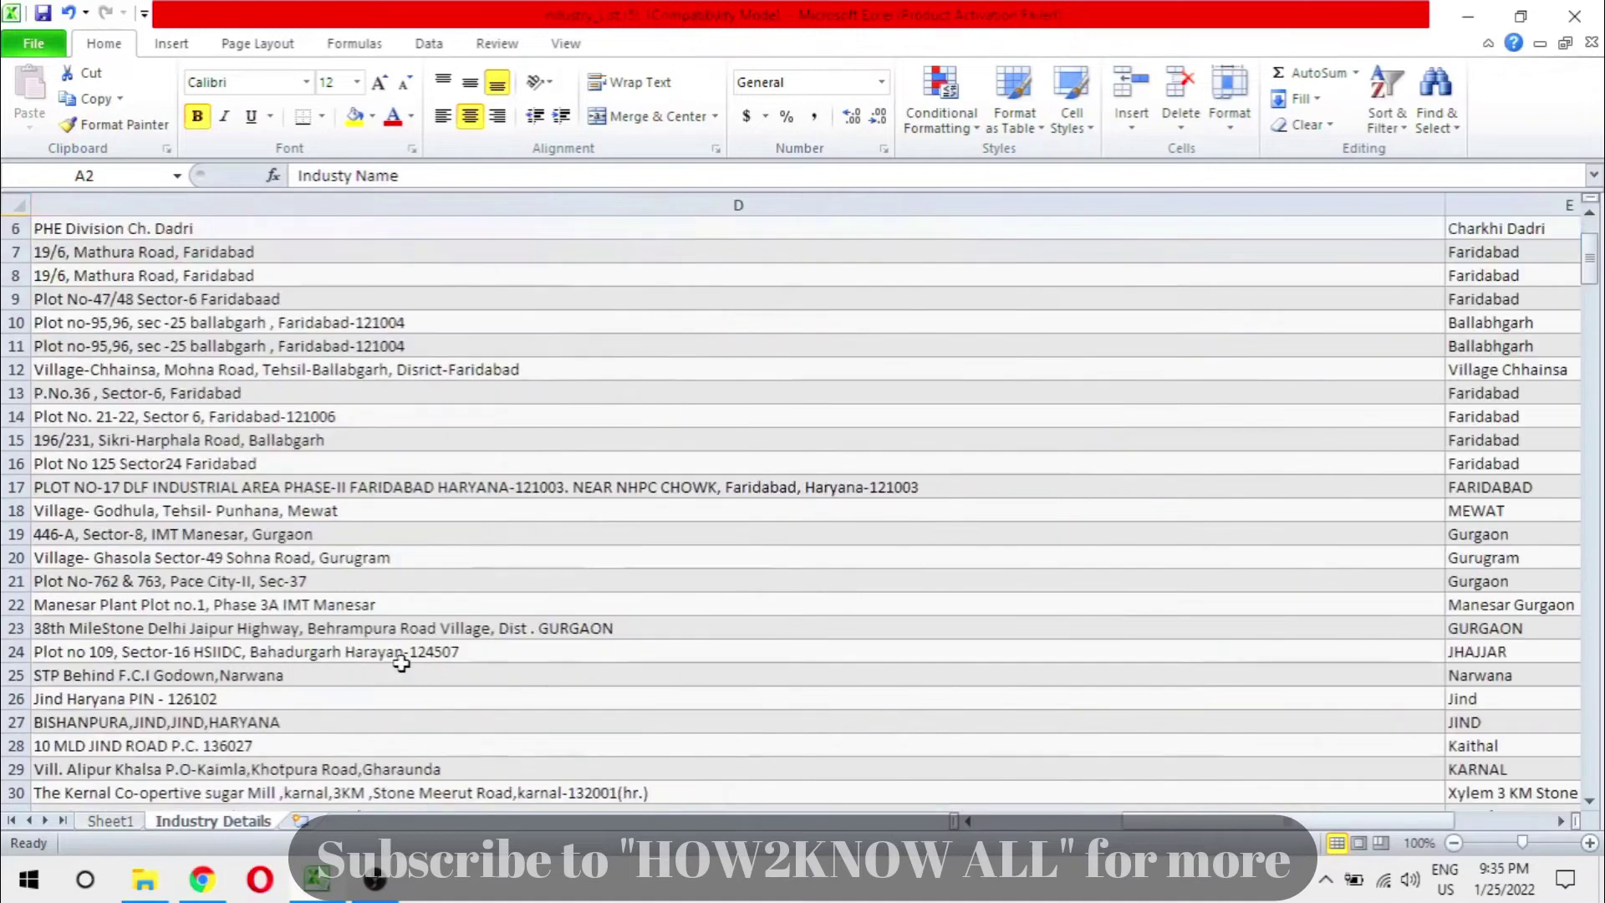
pyautogui.scroll(2, 401, 663)
pyautogui.hscroll(3, 402, 663)
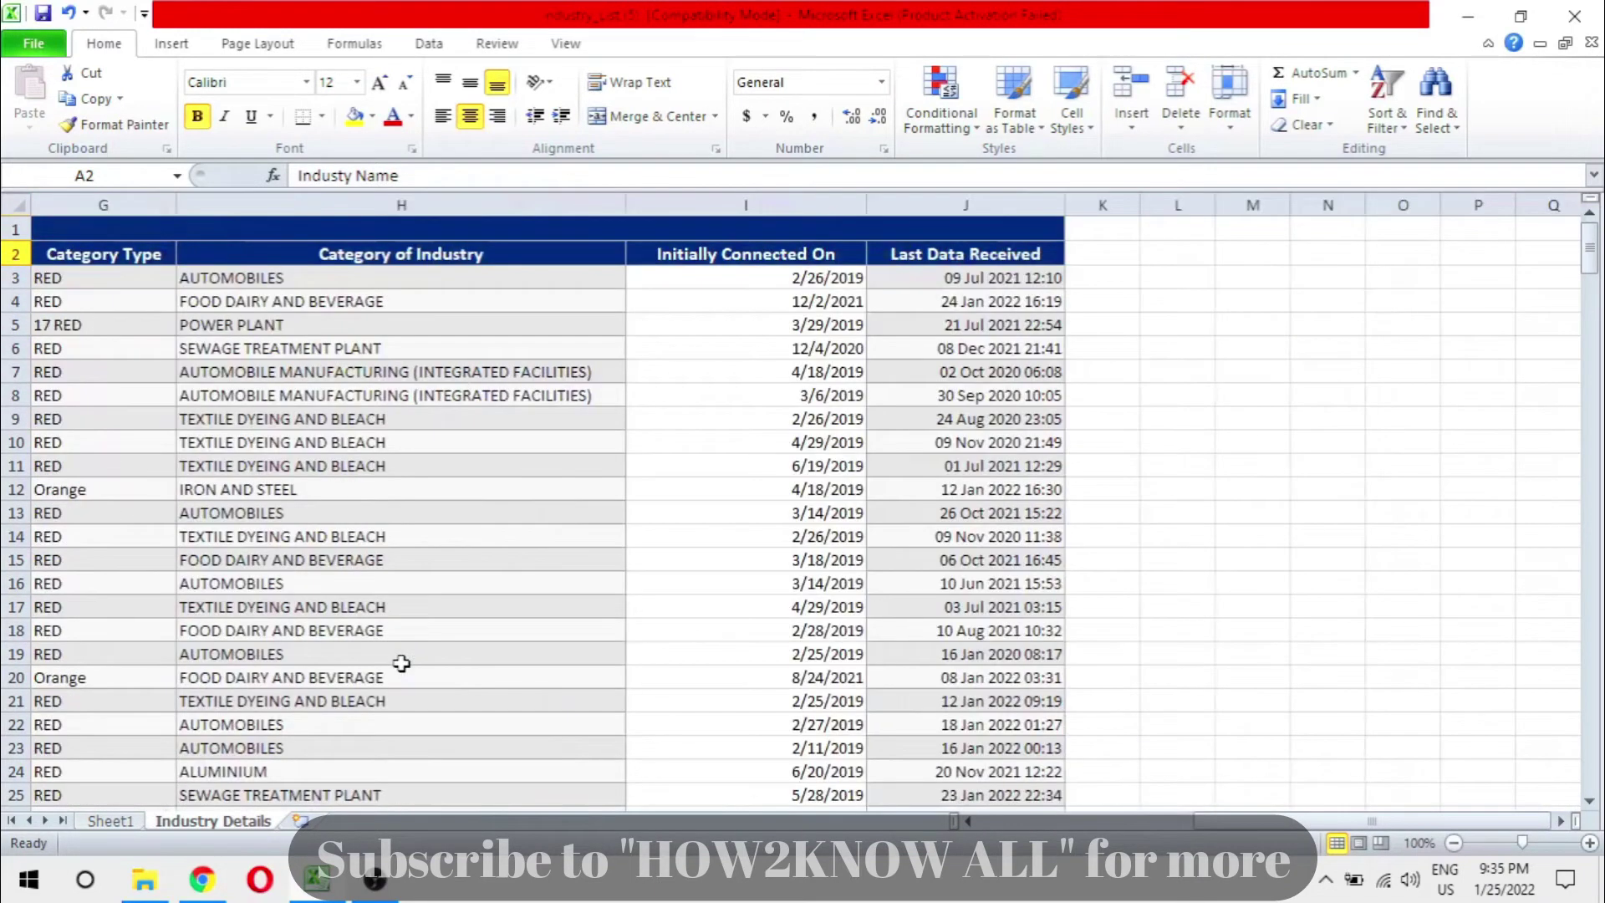
pyautogui.hscroll(-2, 401, 663)
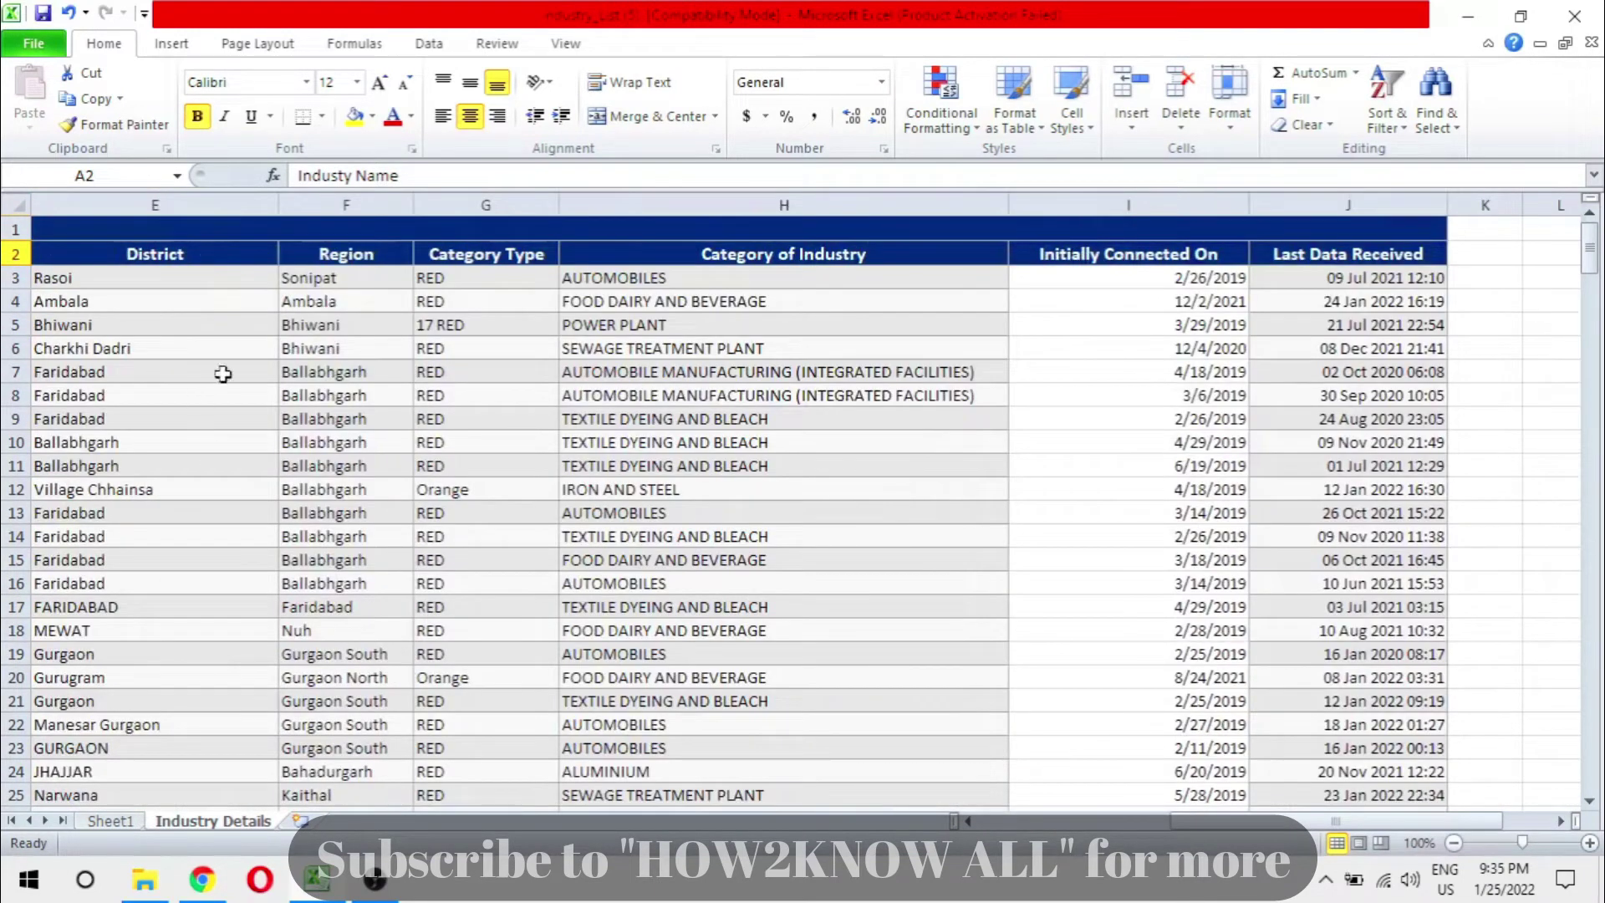
# Select the District entries E3:E85 on Industry Details, then return to Sheet1
pyautogui.moveTo(169, 284); pyautogui.dragTo(215, 896)
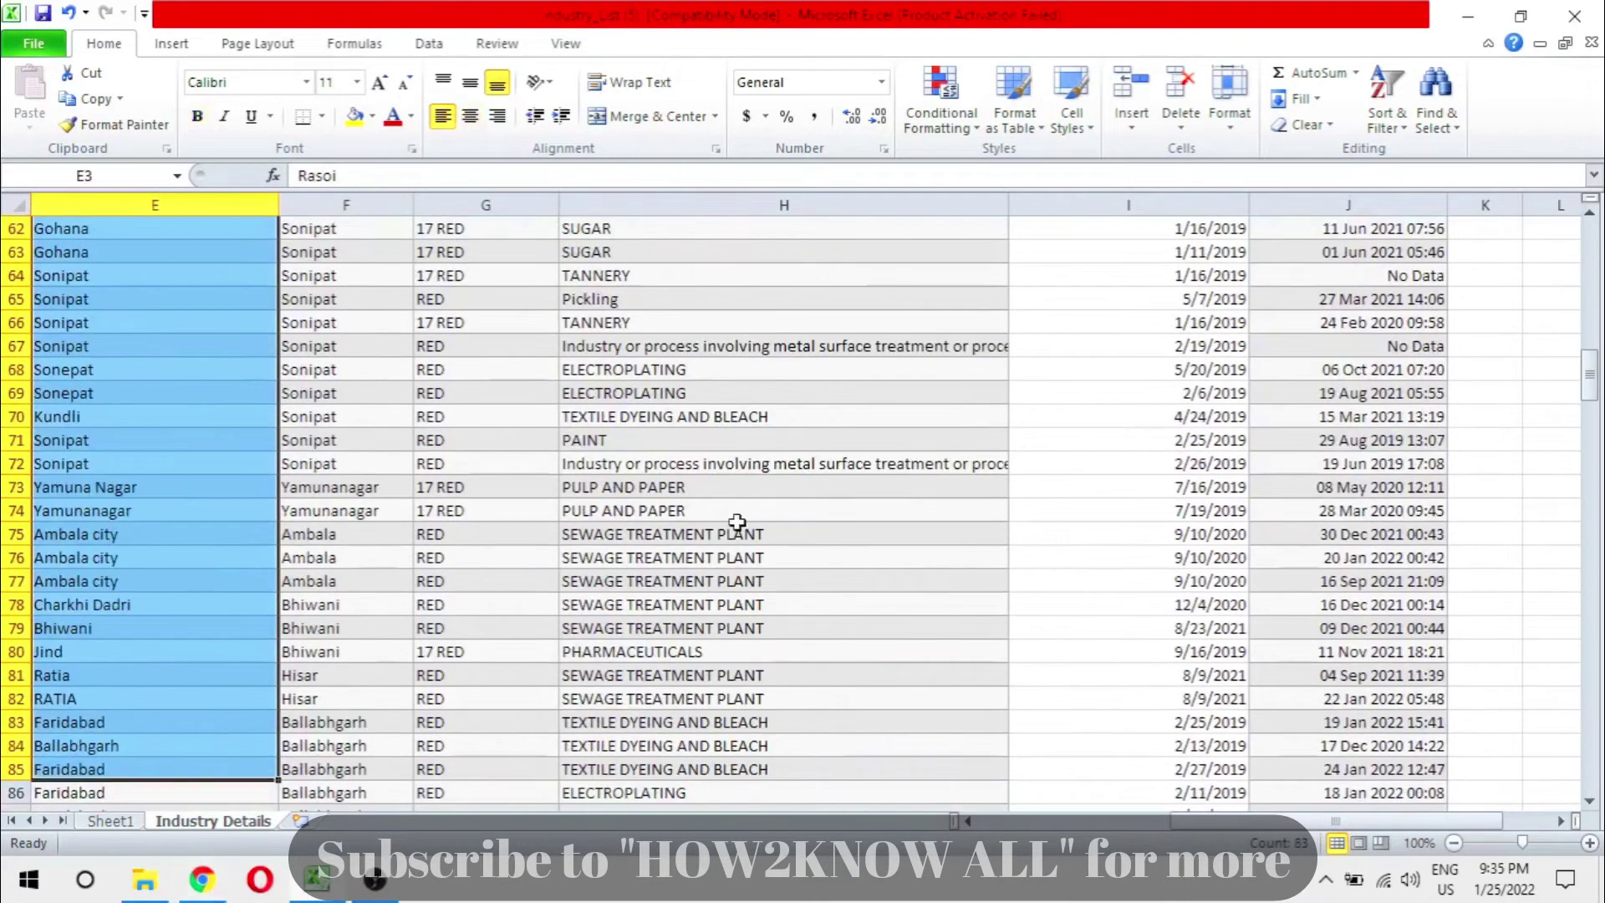
pyautogui.hscroll(-4, 735, 523)
pyautogui.hscroll(4, 736, 523)
pyautogui.hscroll(-3, 737, 522)
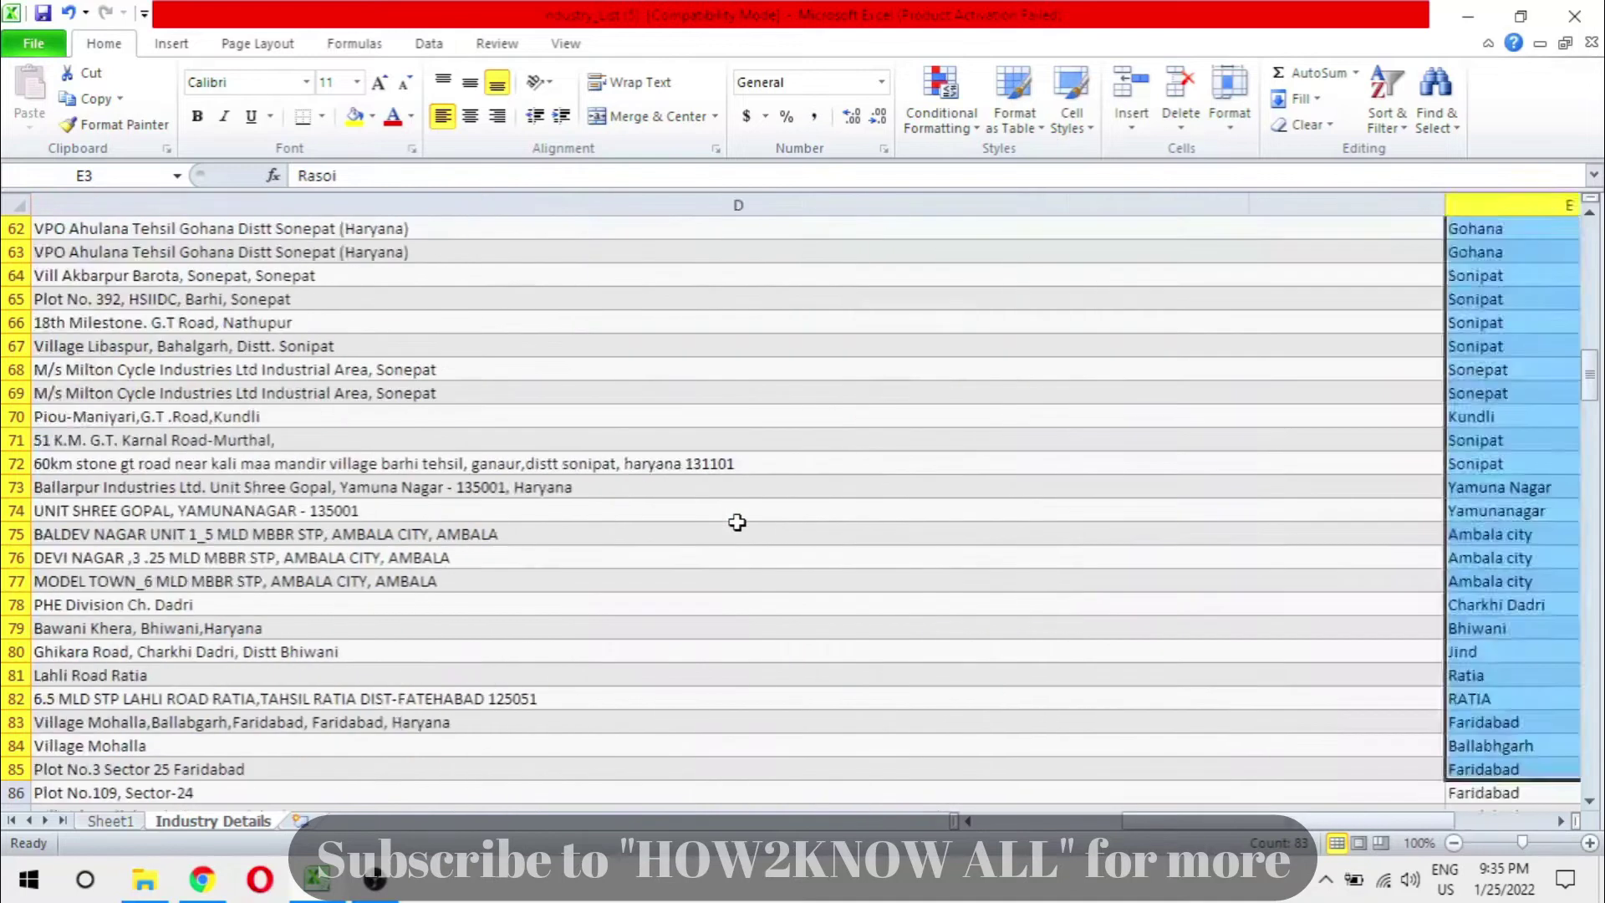
pyautogui.hscroll(-1, 737, 523)
pyautogui.scroll(2, 737, 523)
pyautogui.hscroll(3, 737, 523)
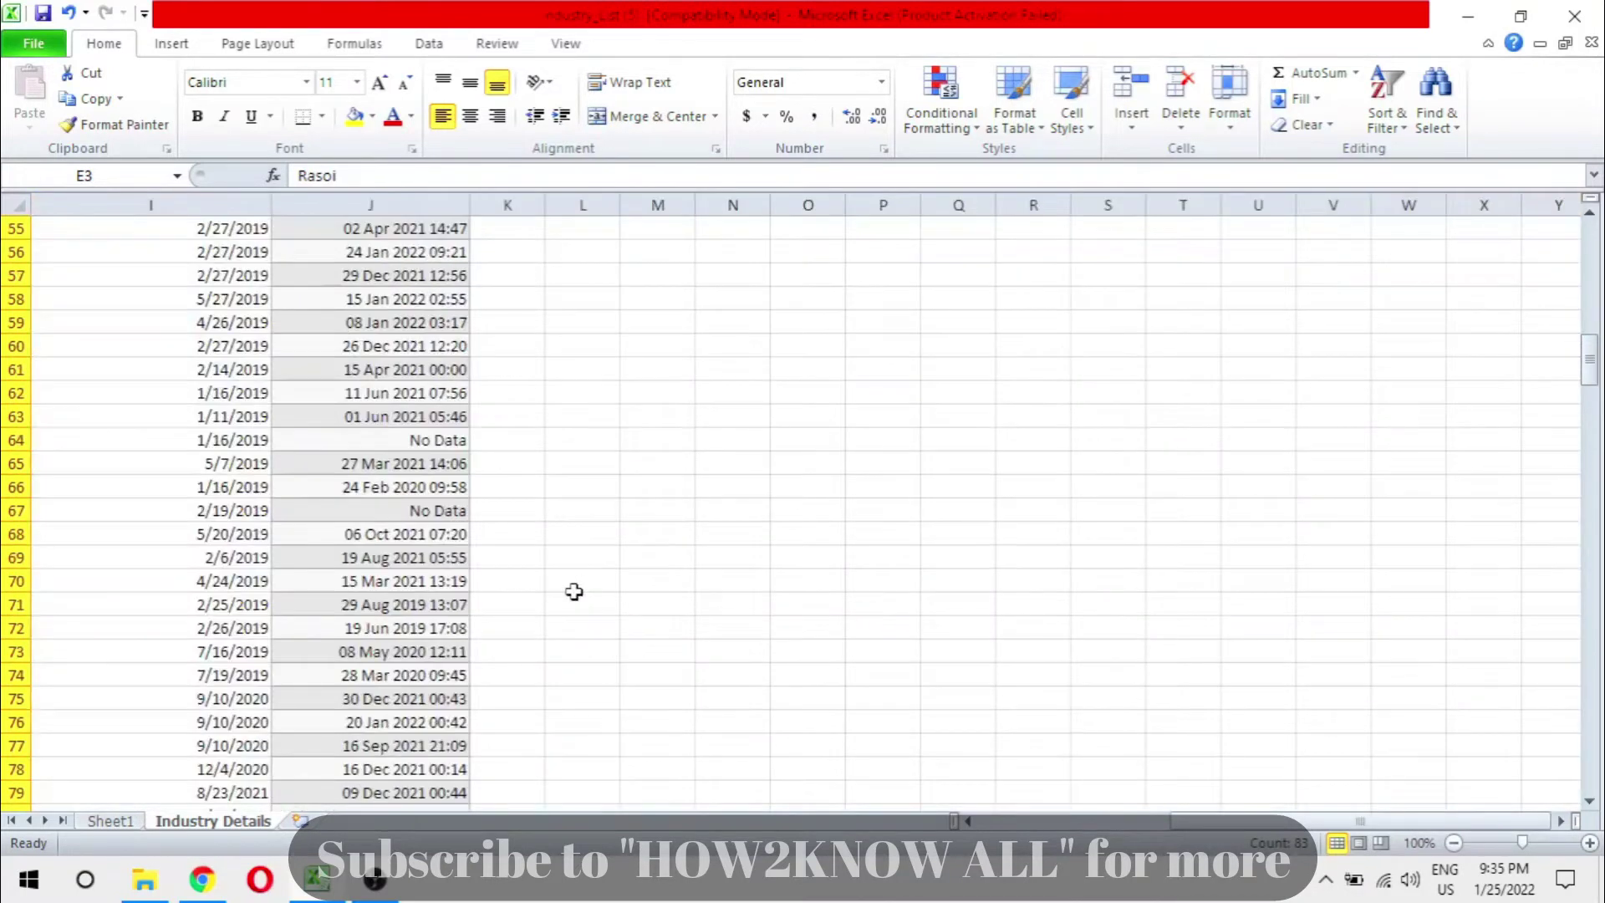
pyautogui.hscroll(-4, 574, 591)
pyautogui.click(130, 824)
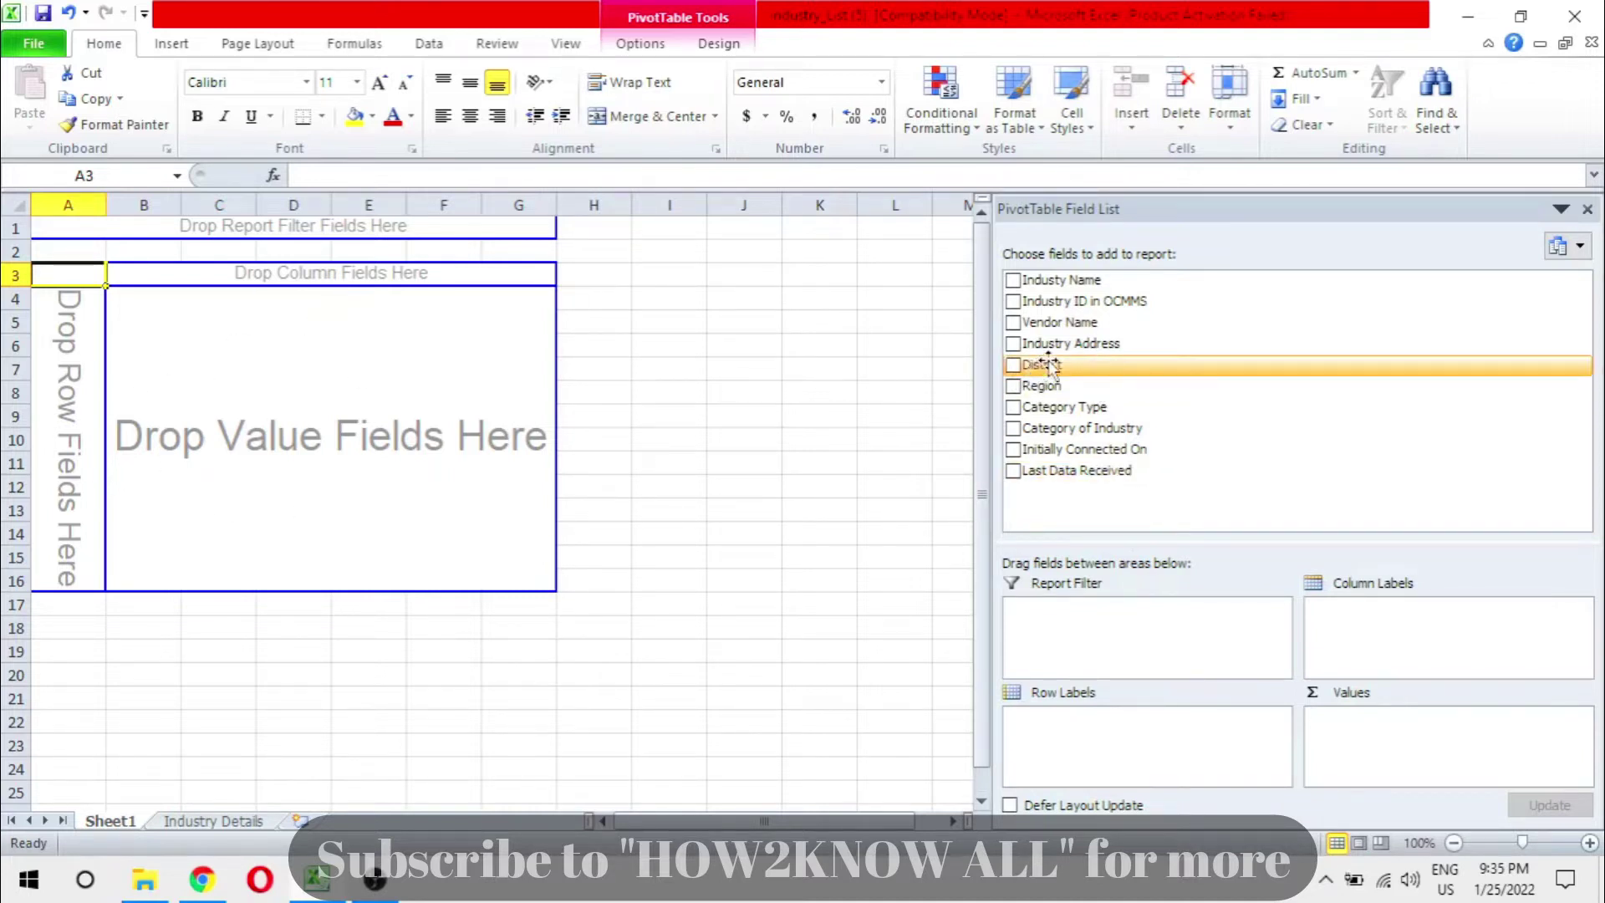
# Add District to Row Labels, listing districts such as Ambala, Bhiwani and Rewari
pyautogui.moveTo(1051, 368); pyautogui.dragTo(1074, 740)
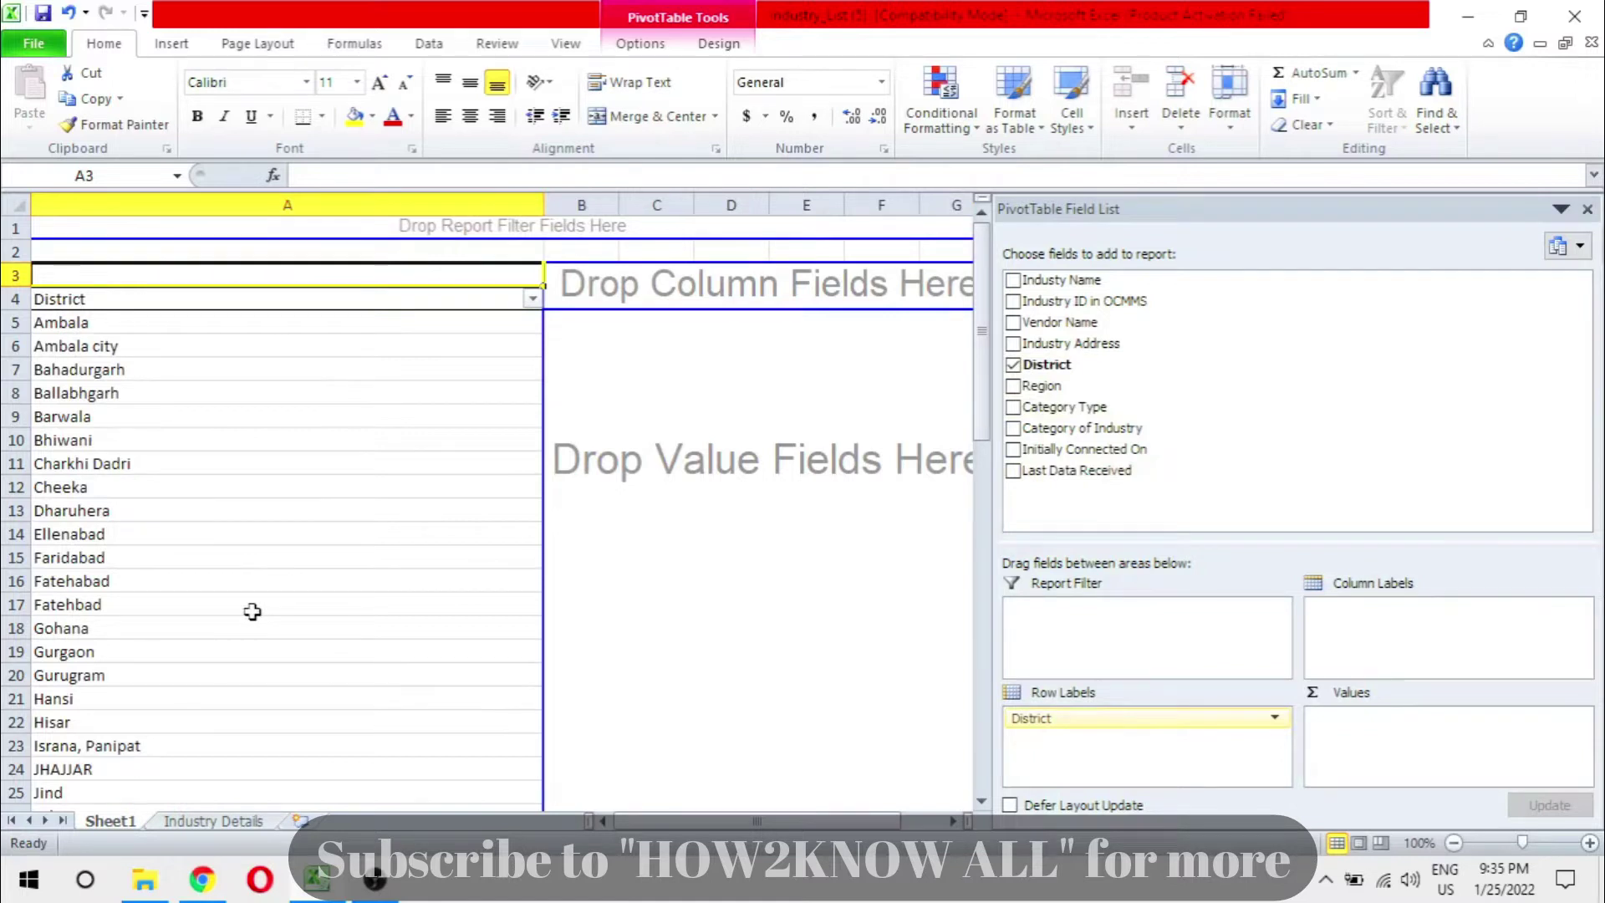
pyautogui.scroll(-2, 252, 612)
pyautogui.scroll(-3, 252, 612)
pyautogui.scroll(-1, 253, 612)
pyautogui.scroll(-3, 252, 612)
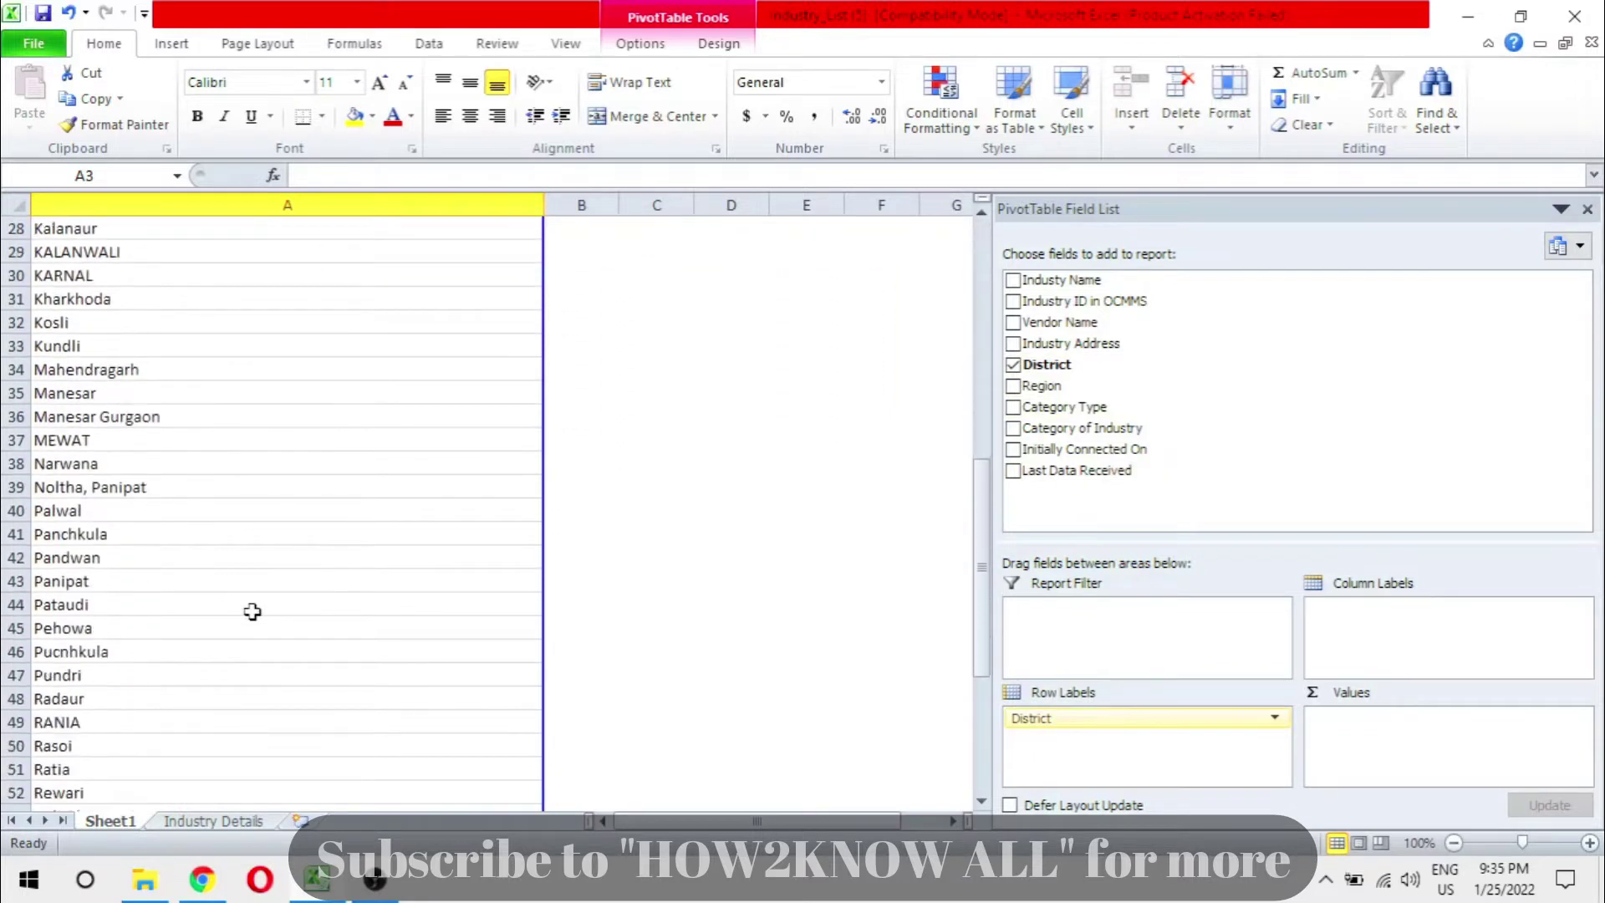
pyautogui.scroll(2, 253, 612)
pyautogui.scroll(4, 253, 612)
pyautogui.scroll(3, 253, 612)
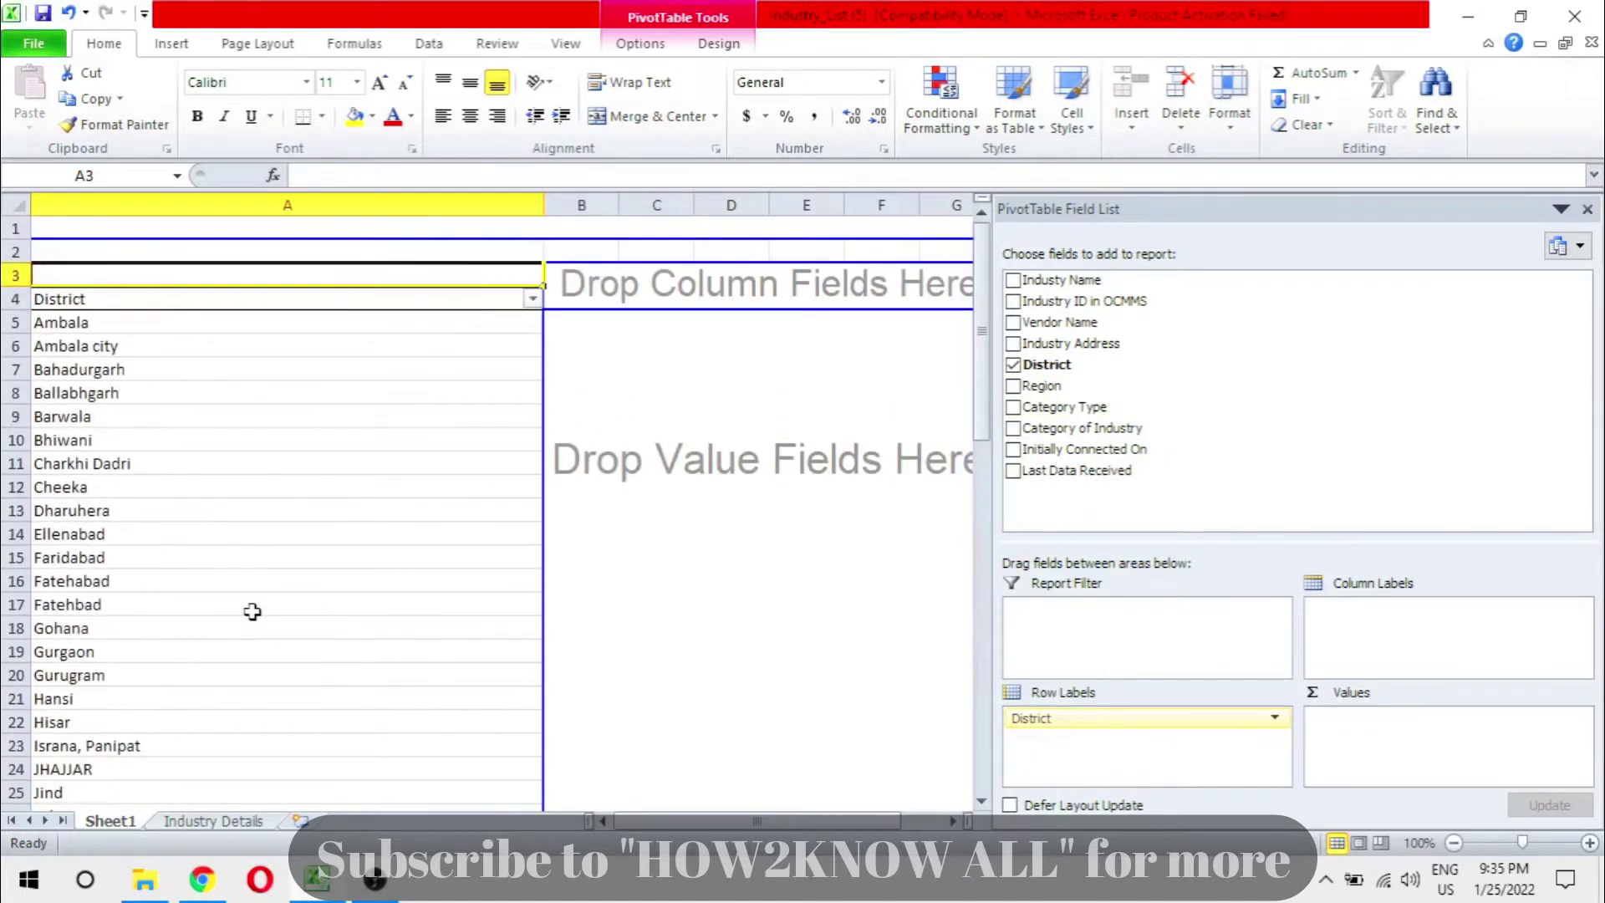
pyautogui.click(194, 823)
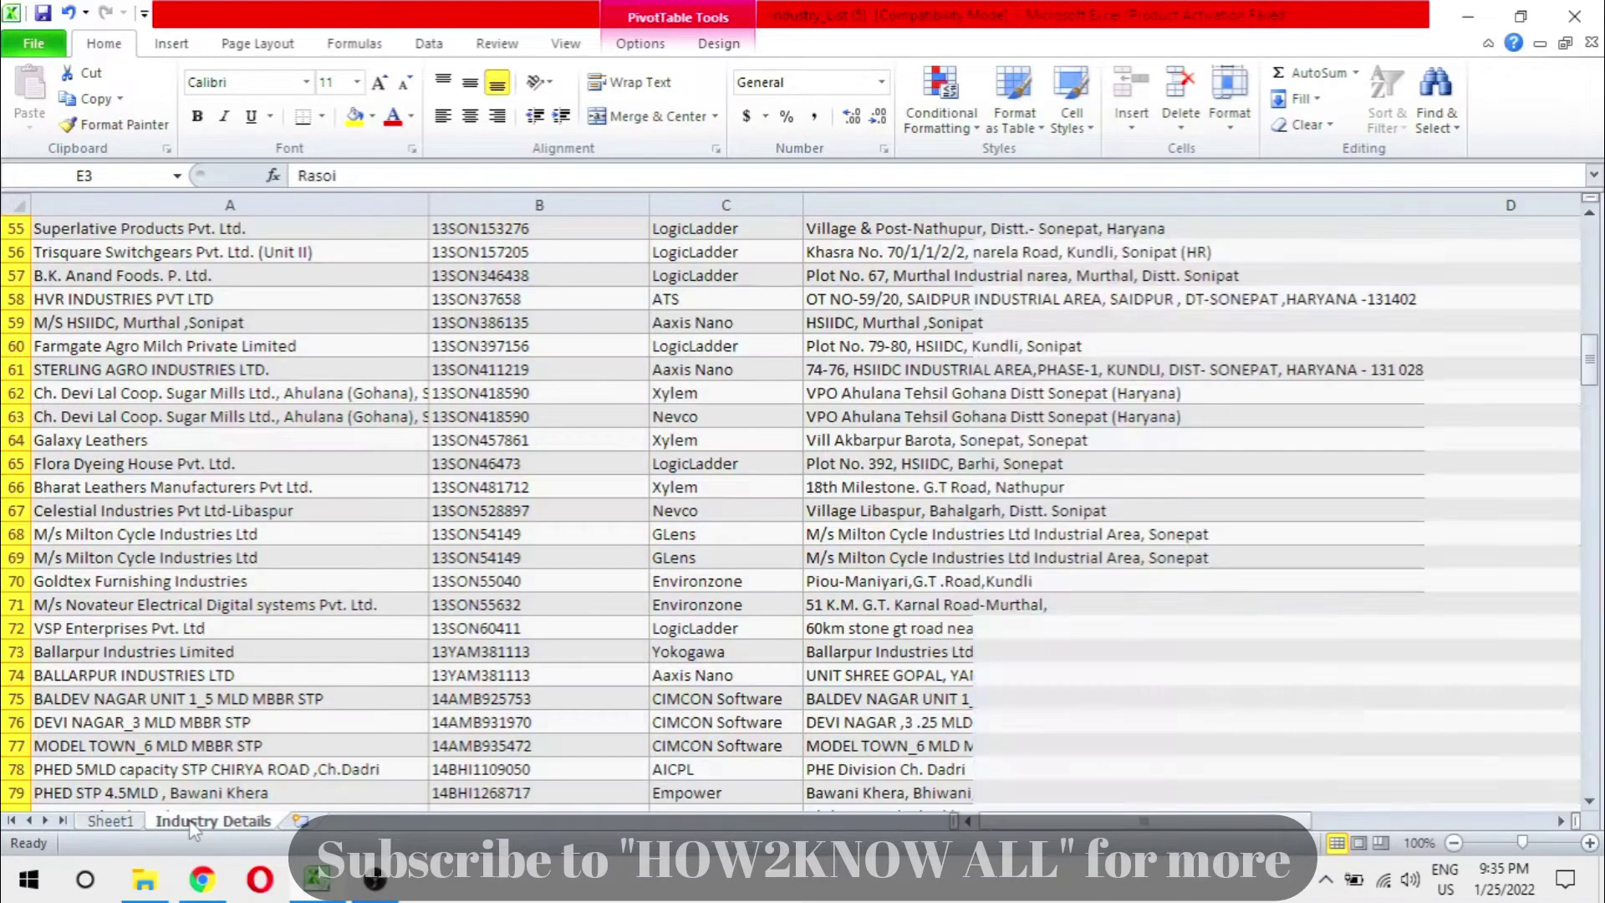
pyautogui.scroll(18, 170, 483)
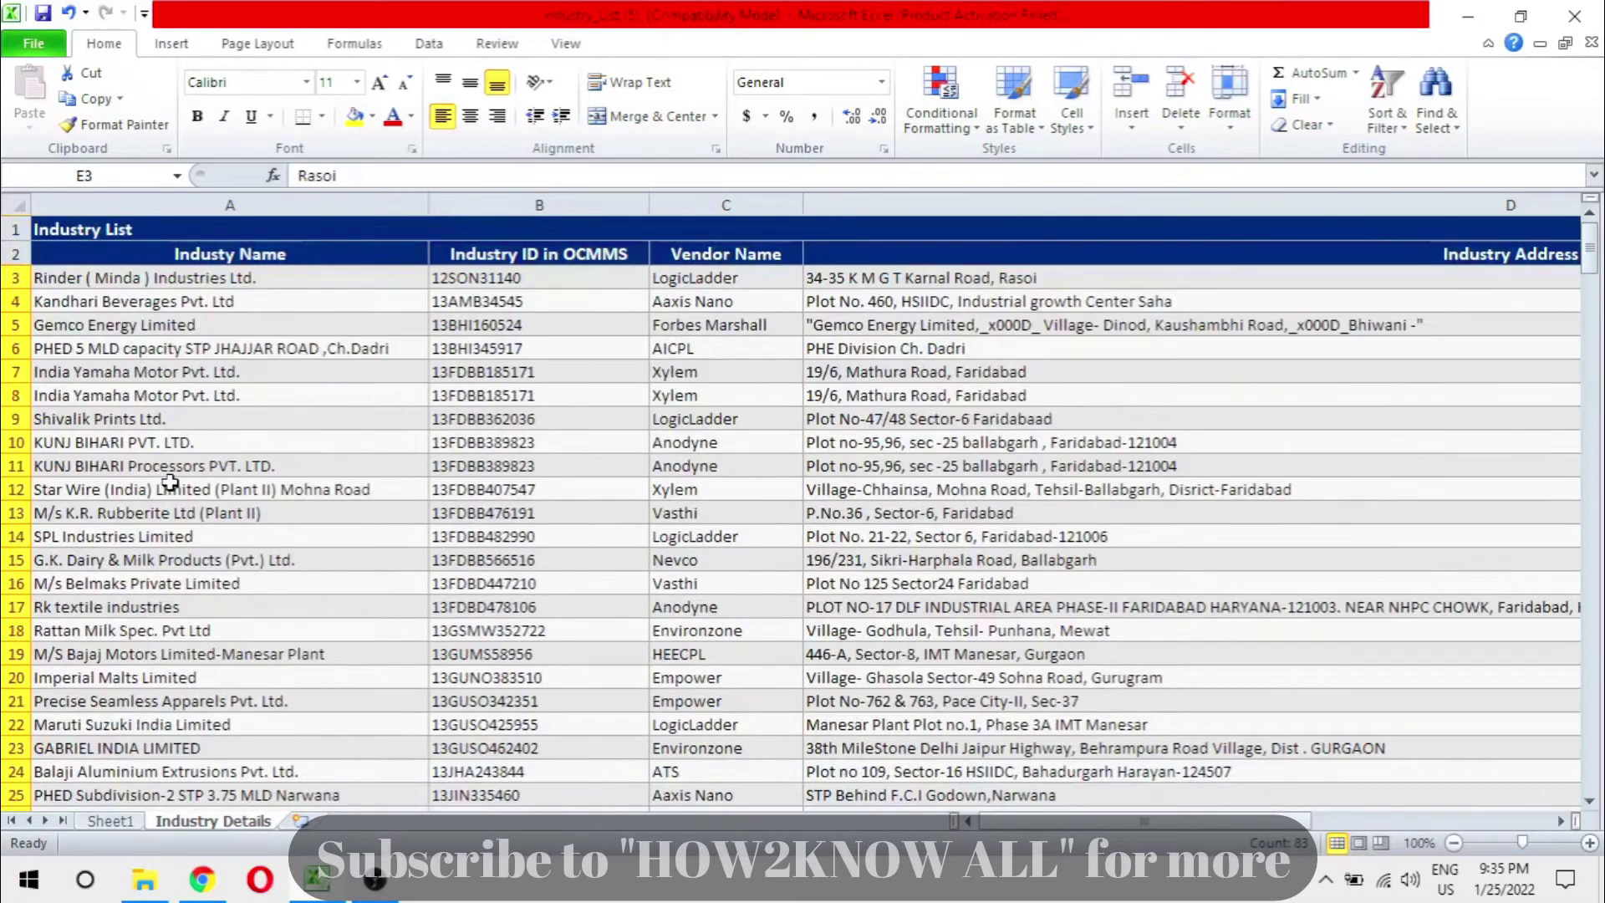
pyautogui.click(296, 276)
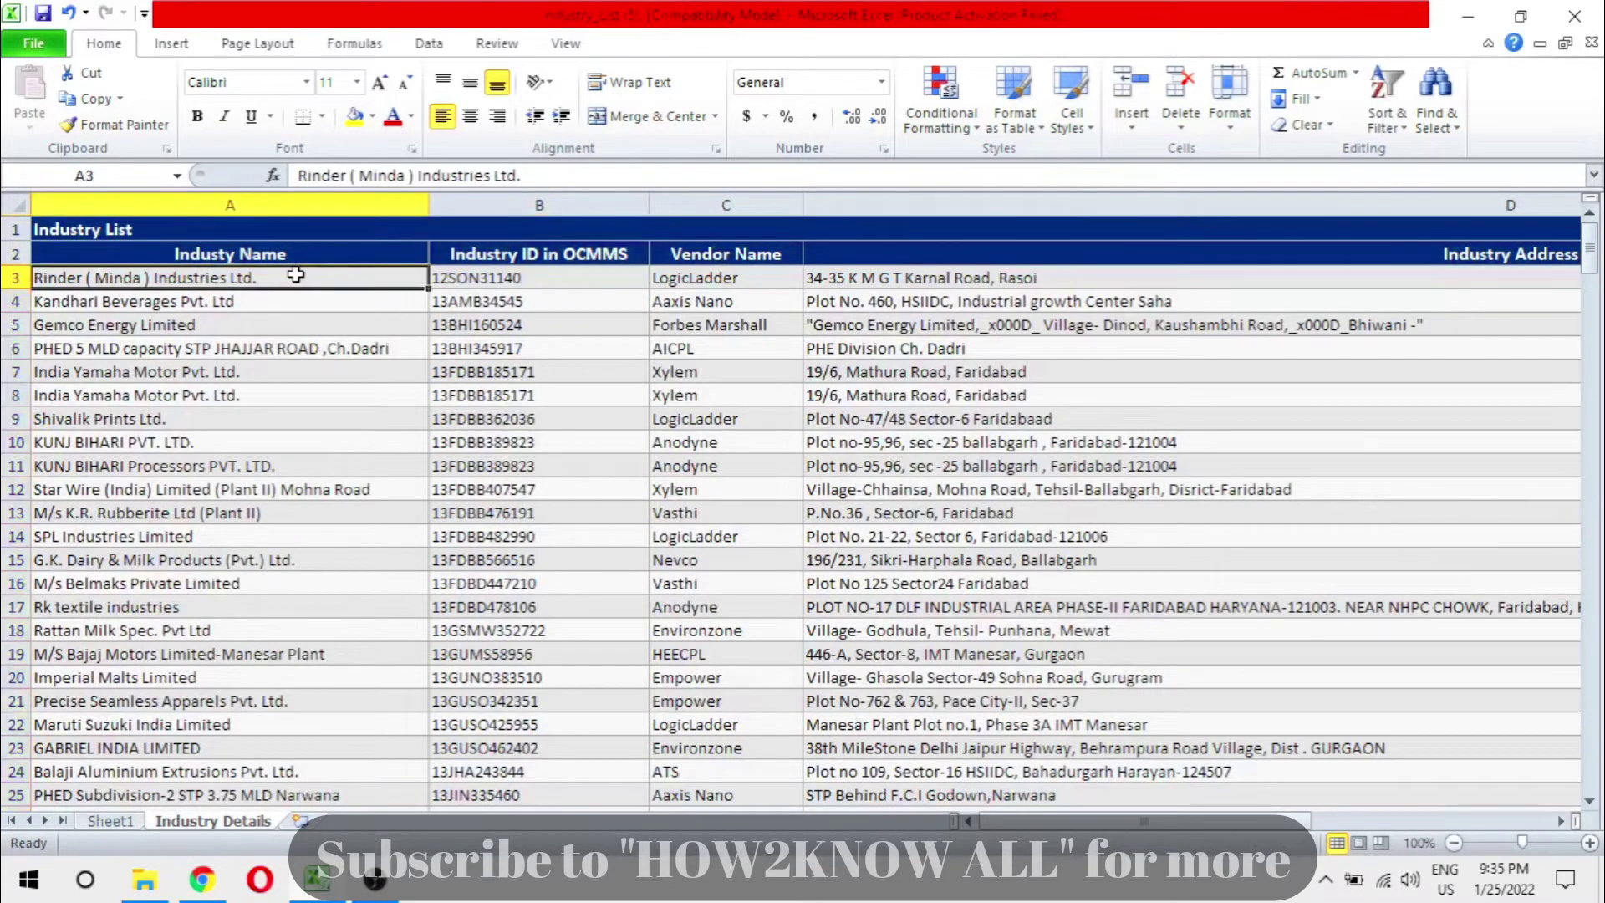
pyautogui.moveTo(296, 276); pyautogui.dragTo(98, 852)
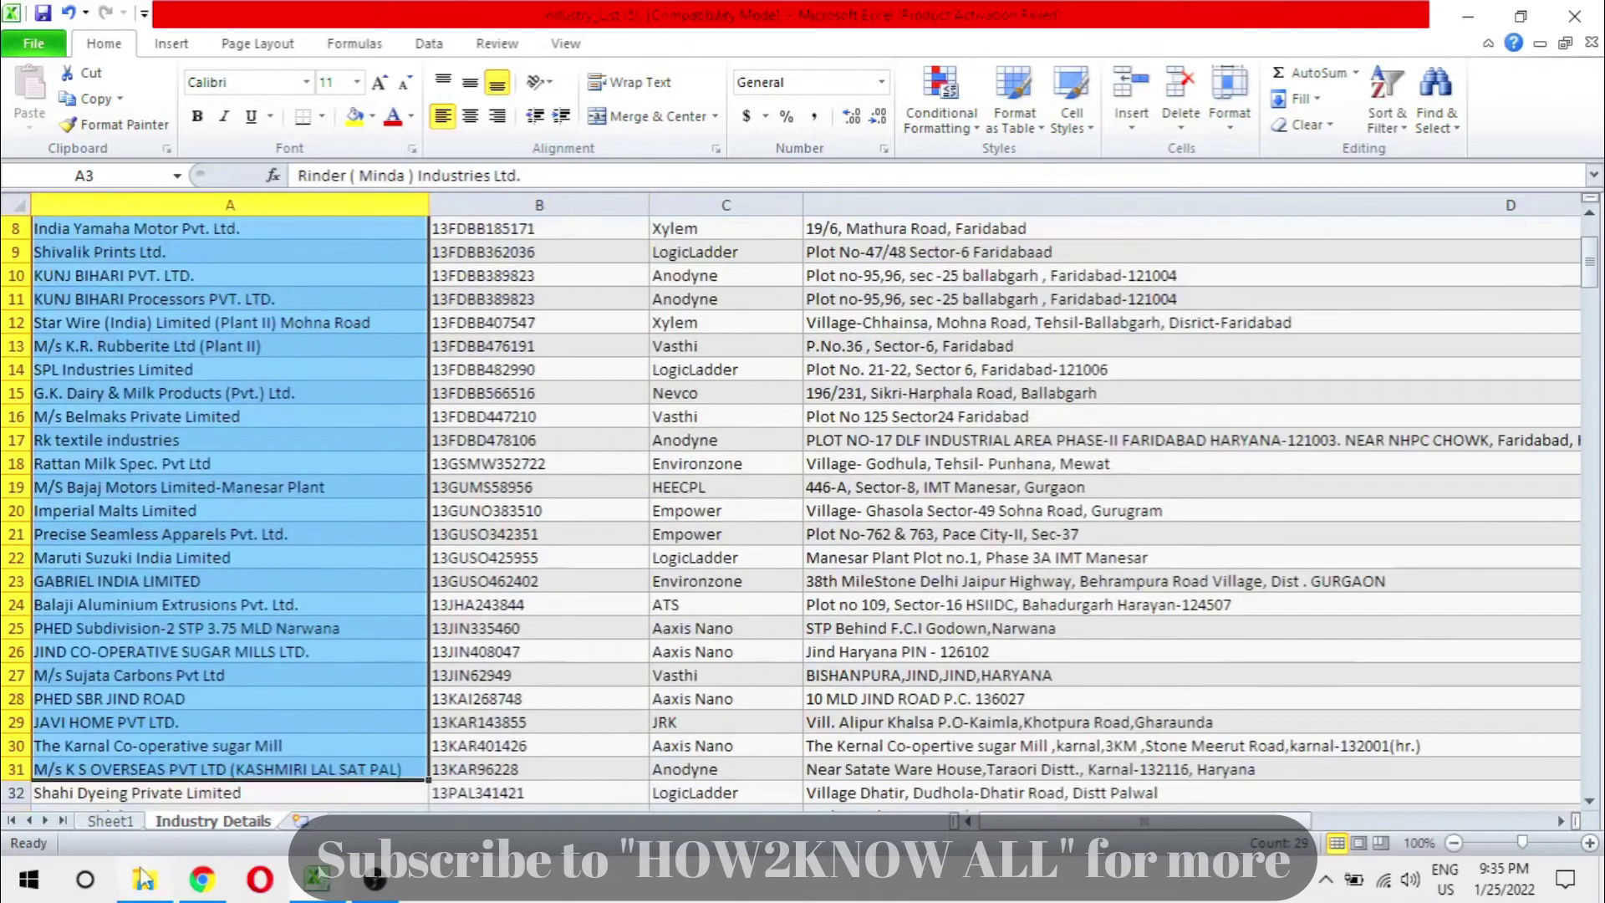
pyautogui.click(102, 821)
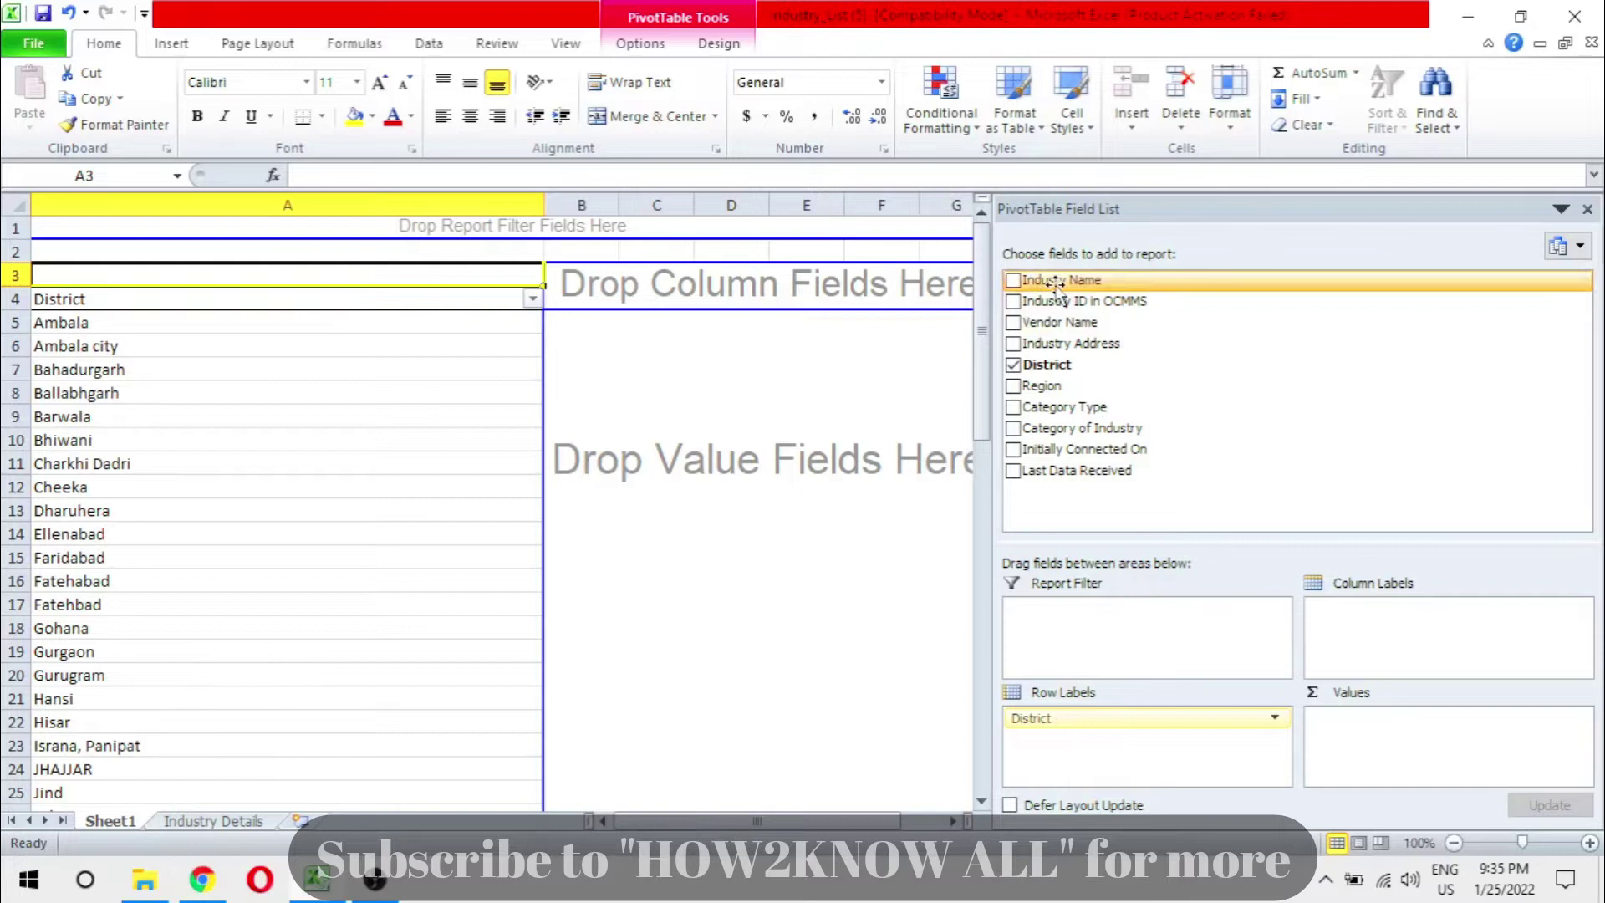
# Add Count of Industy Name to Values and check Ambala's count of 3
pyautogui.moveTo(1058, 284); pyautogui.dragTo(1419, 729)
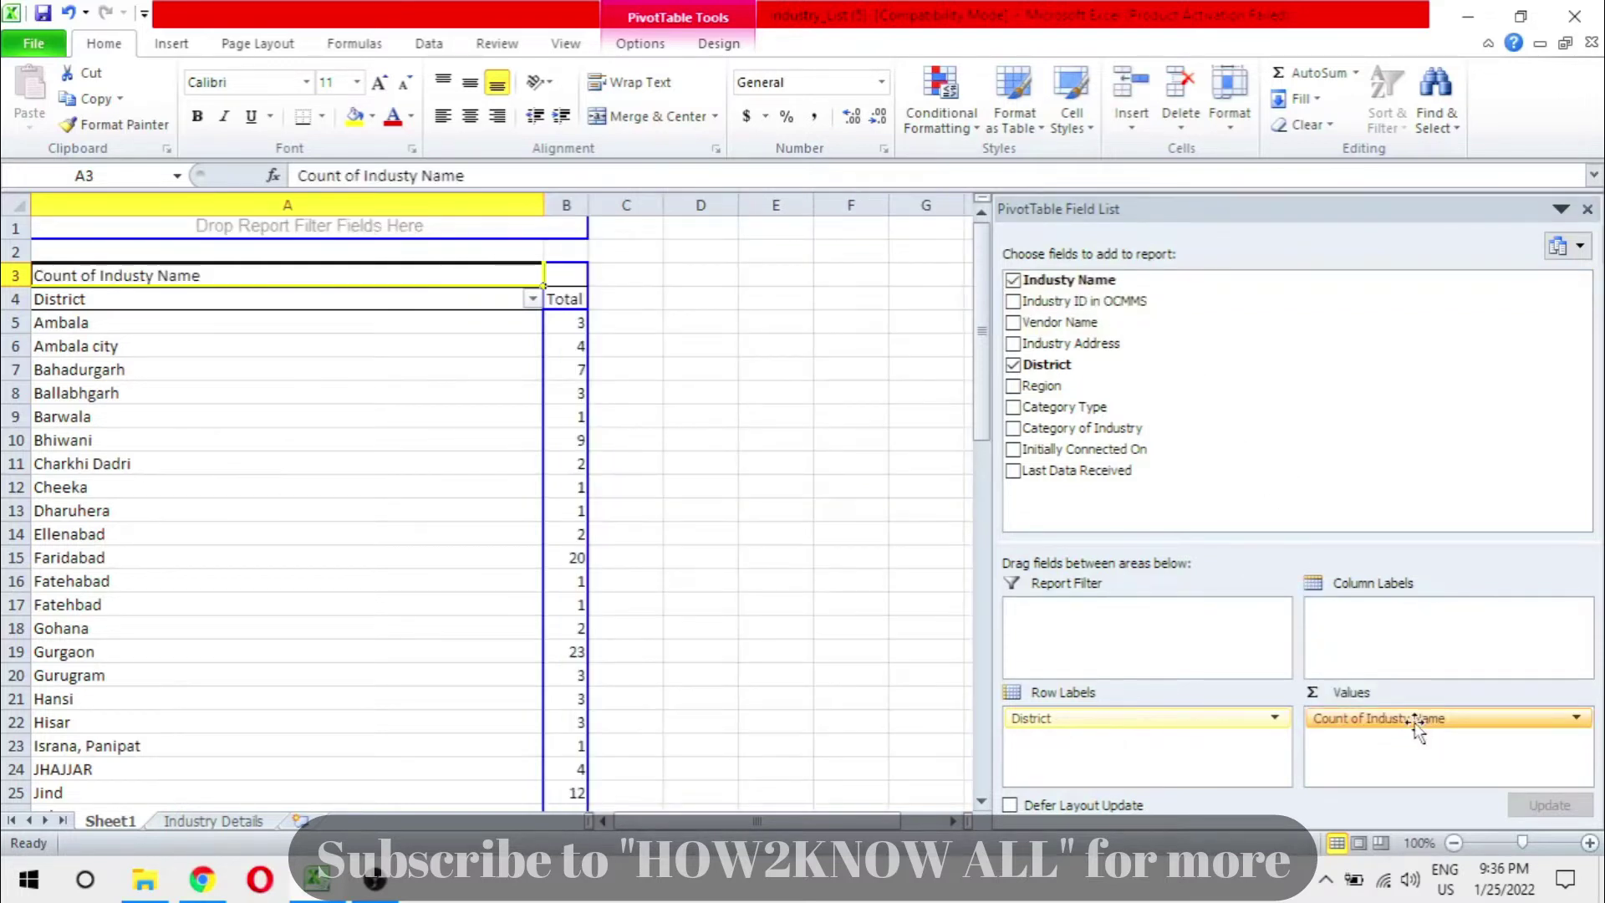
pyautogui.click(676, 441)
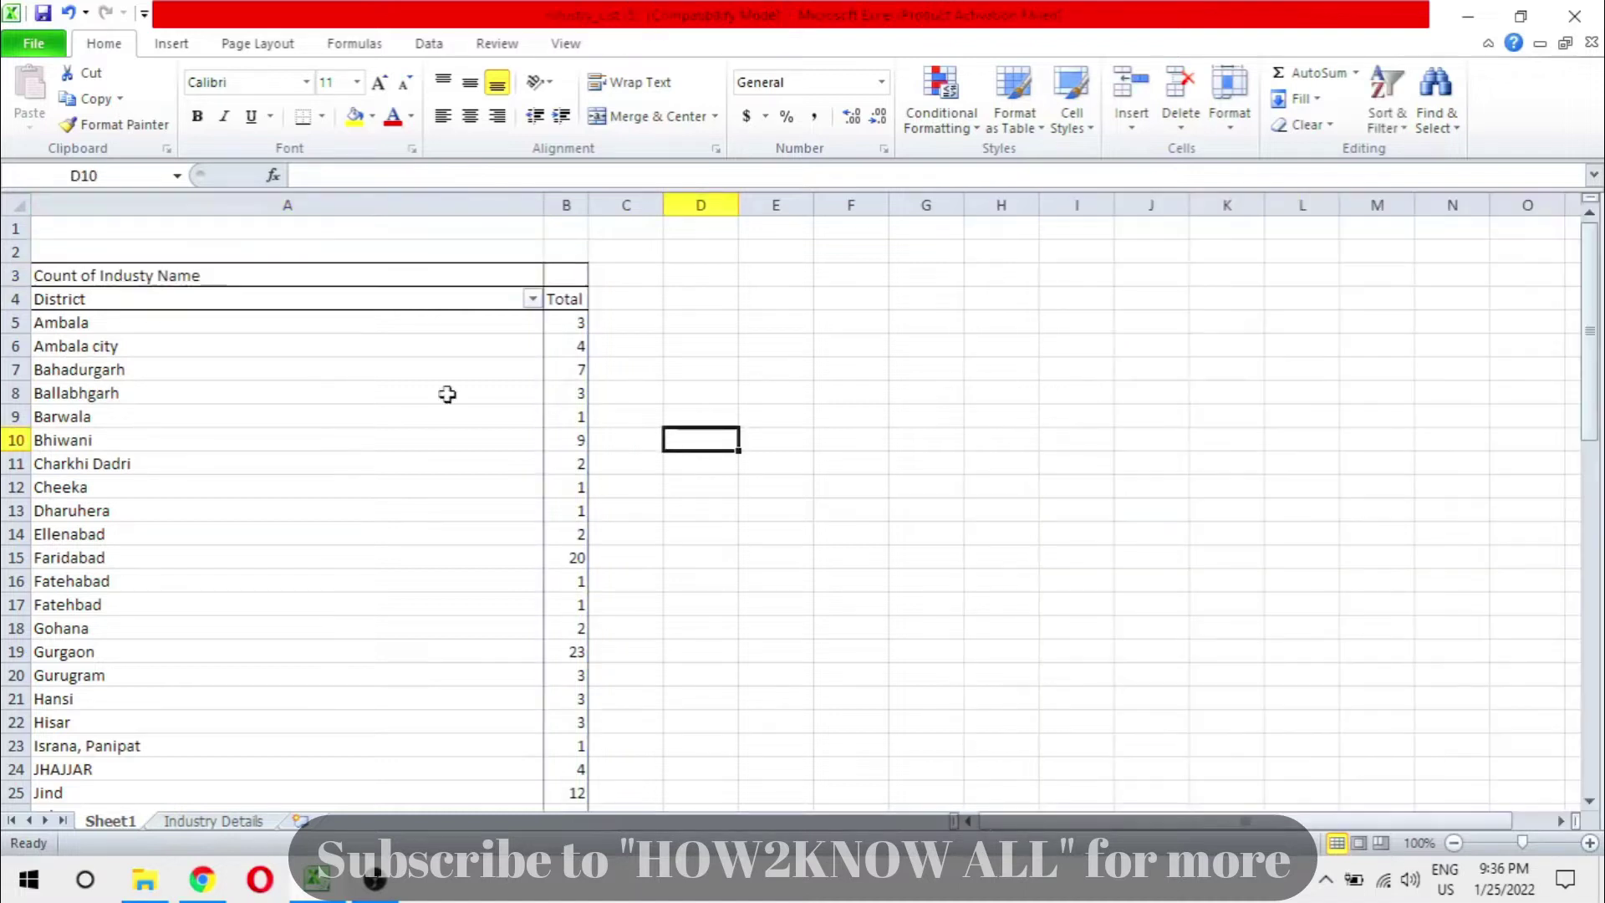
pyautogui.click(284, 324)
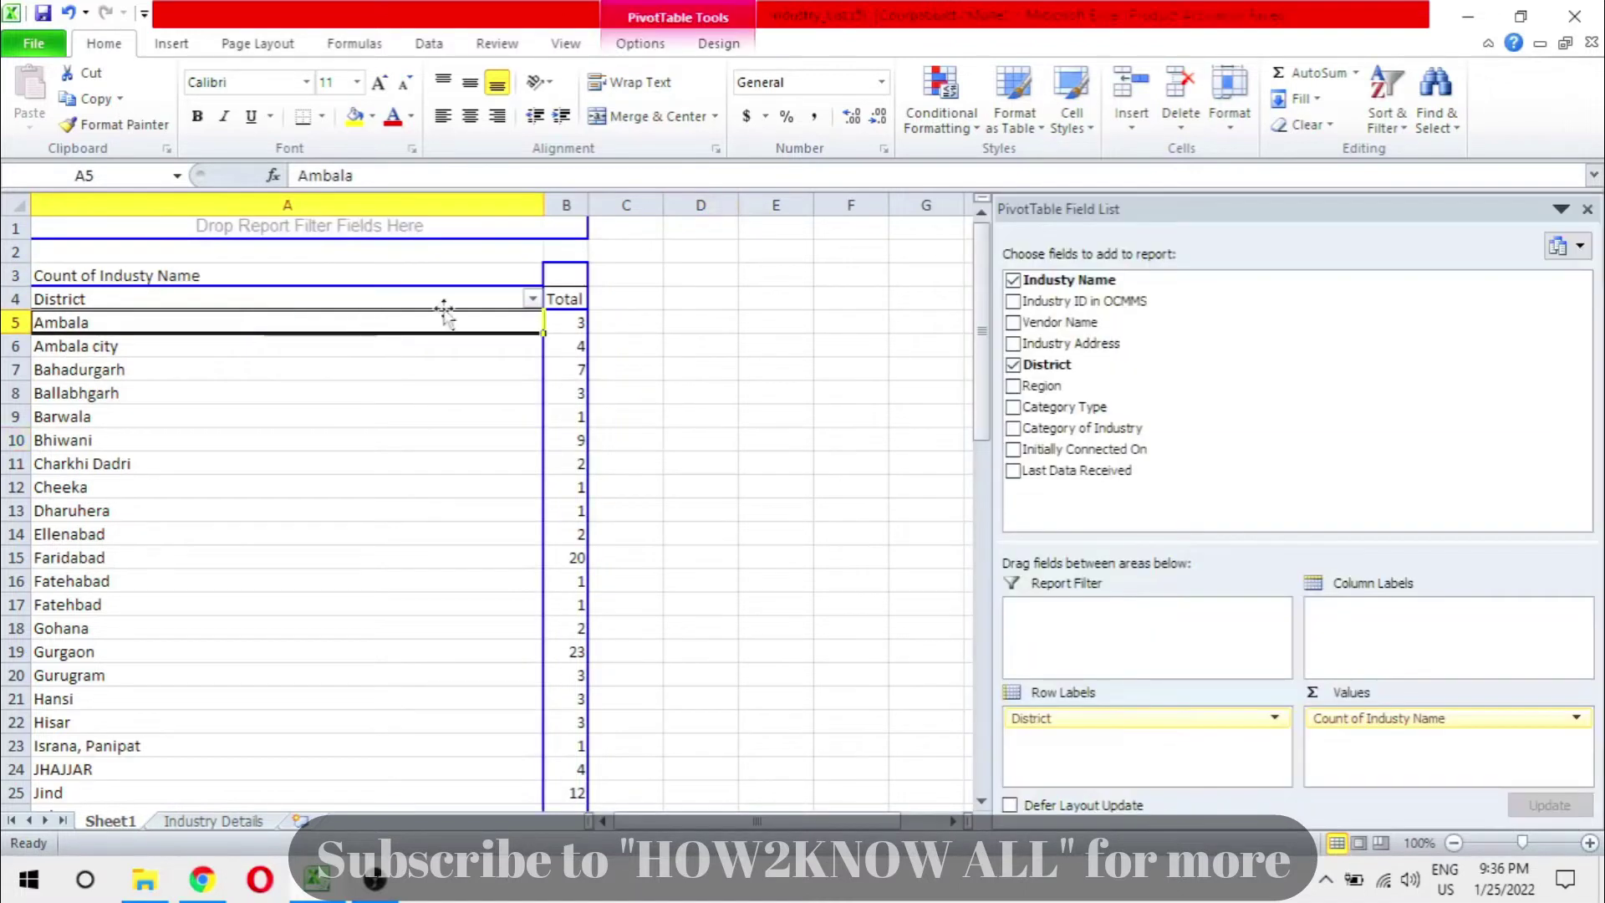
pyautogui.click(576, 323)
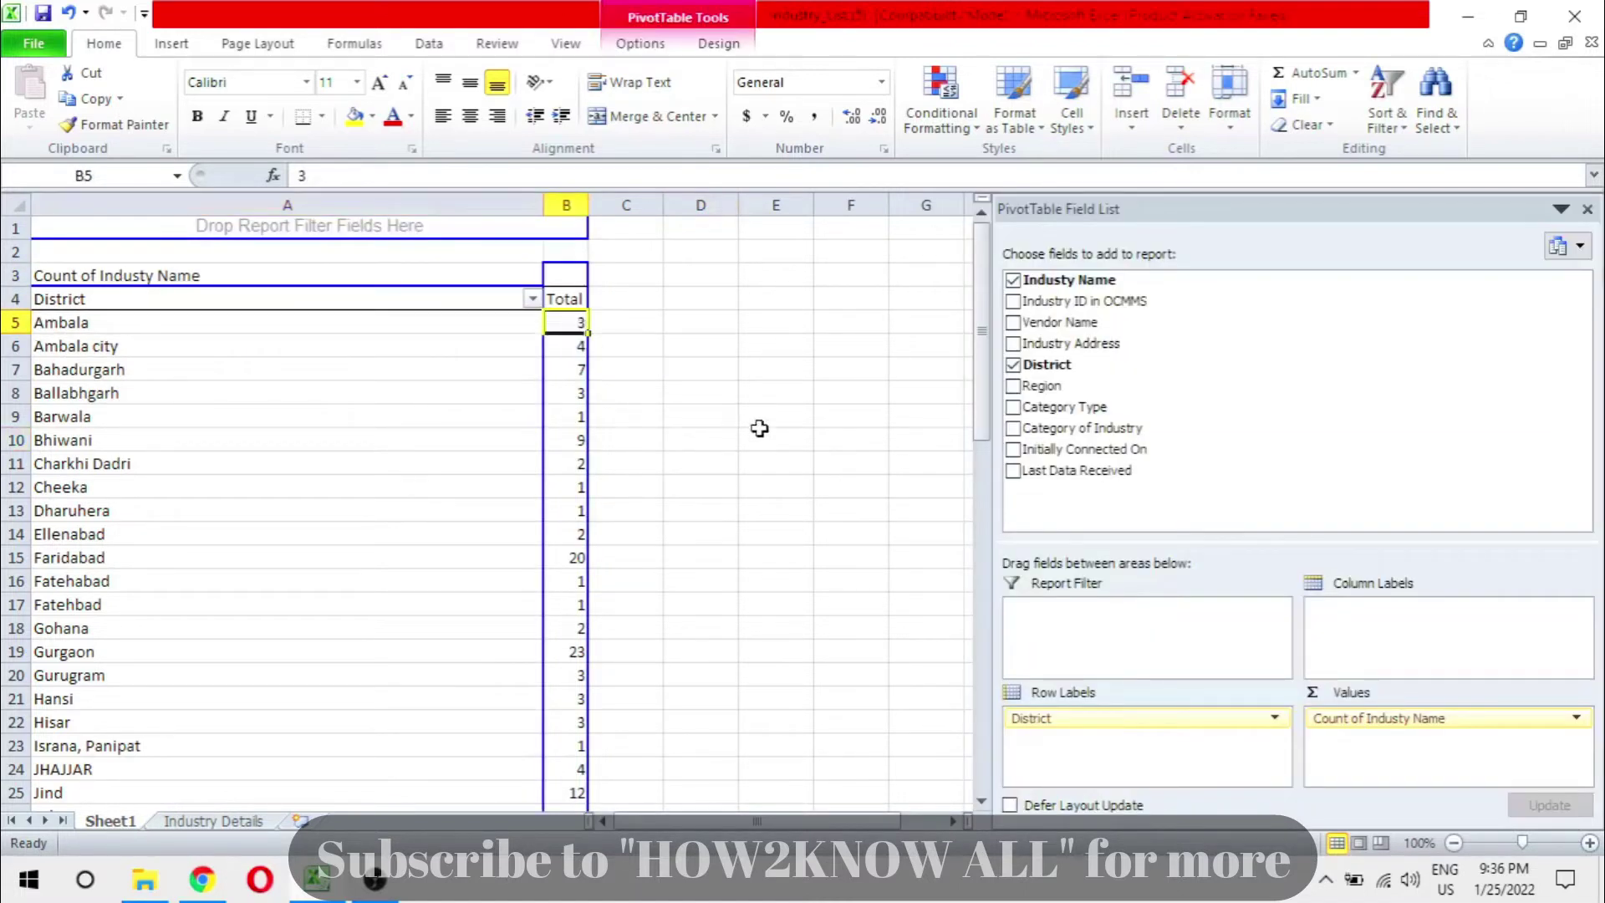
# Check the pivot's Grand Total of 272 in B65
pyautogui.scroll(-1, 759, 428)
pyautogui.scroll(-5, 759, 428)
pyautogui.scroll(-10, 759, 428)
pyautogui.scroll(-2, 759, 428)
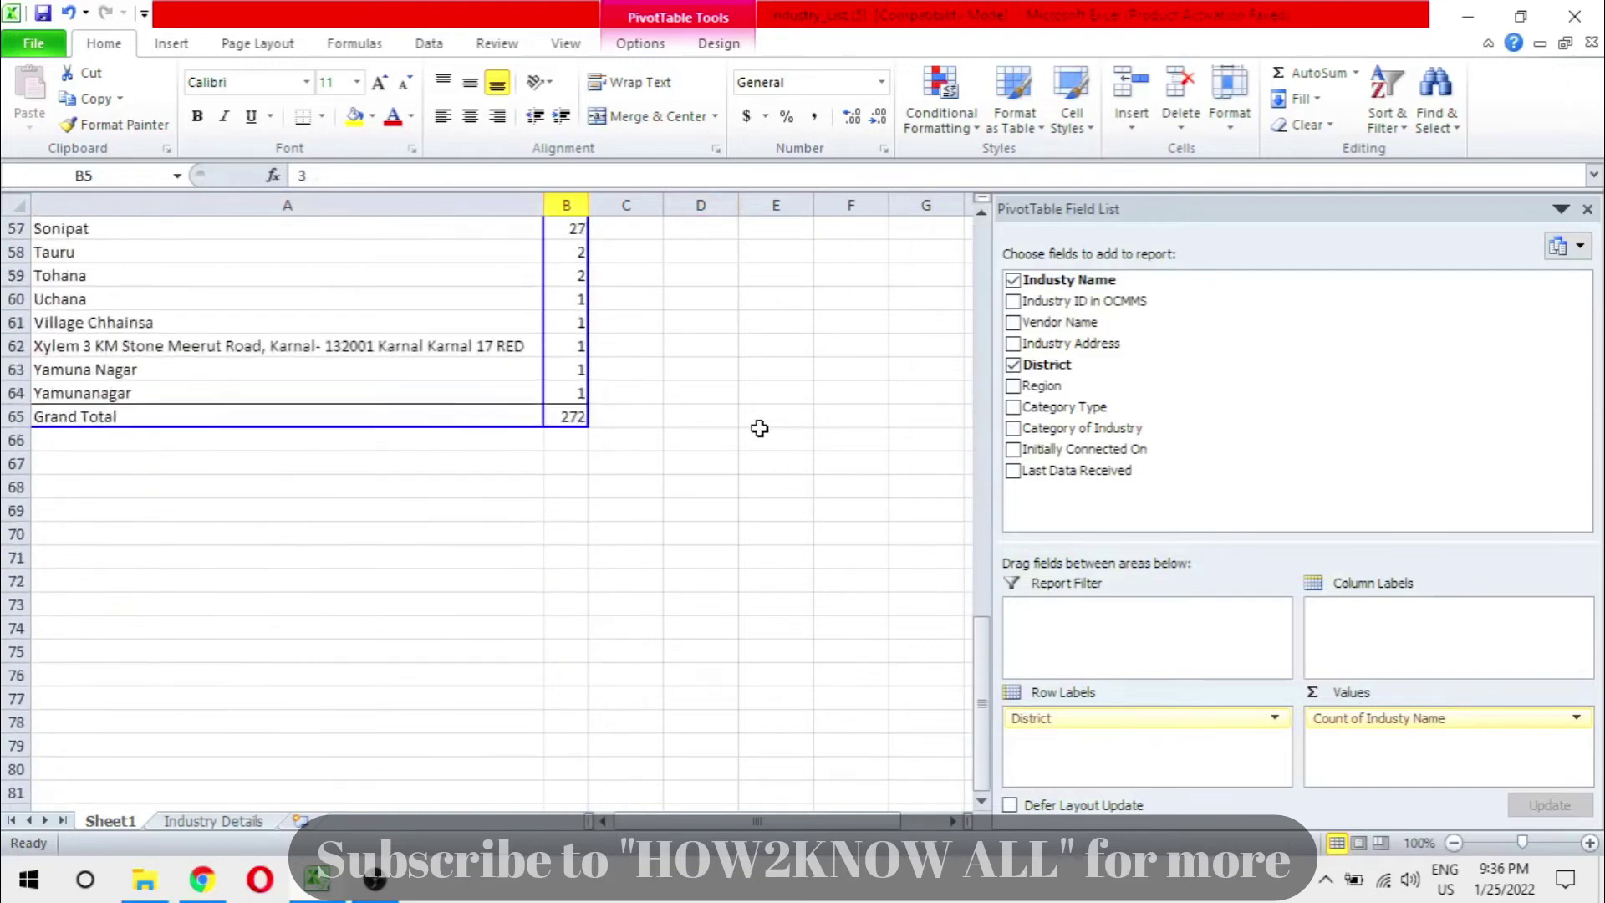
pyautogui.scroll(1, 759, 428)
pyautogui.click(568, 514)
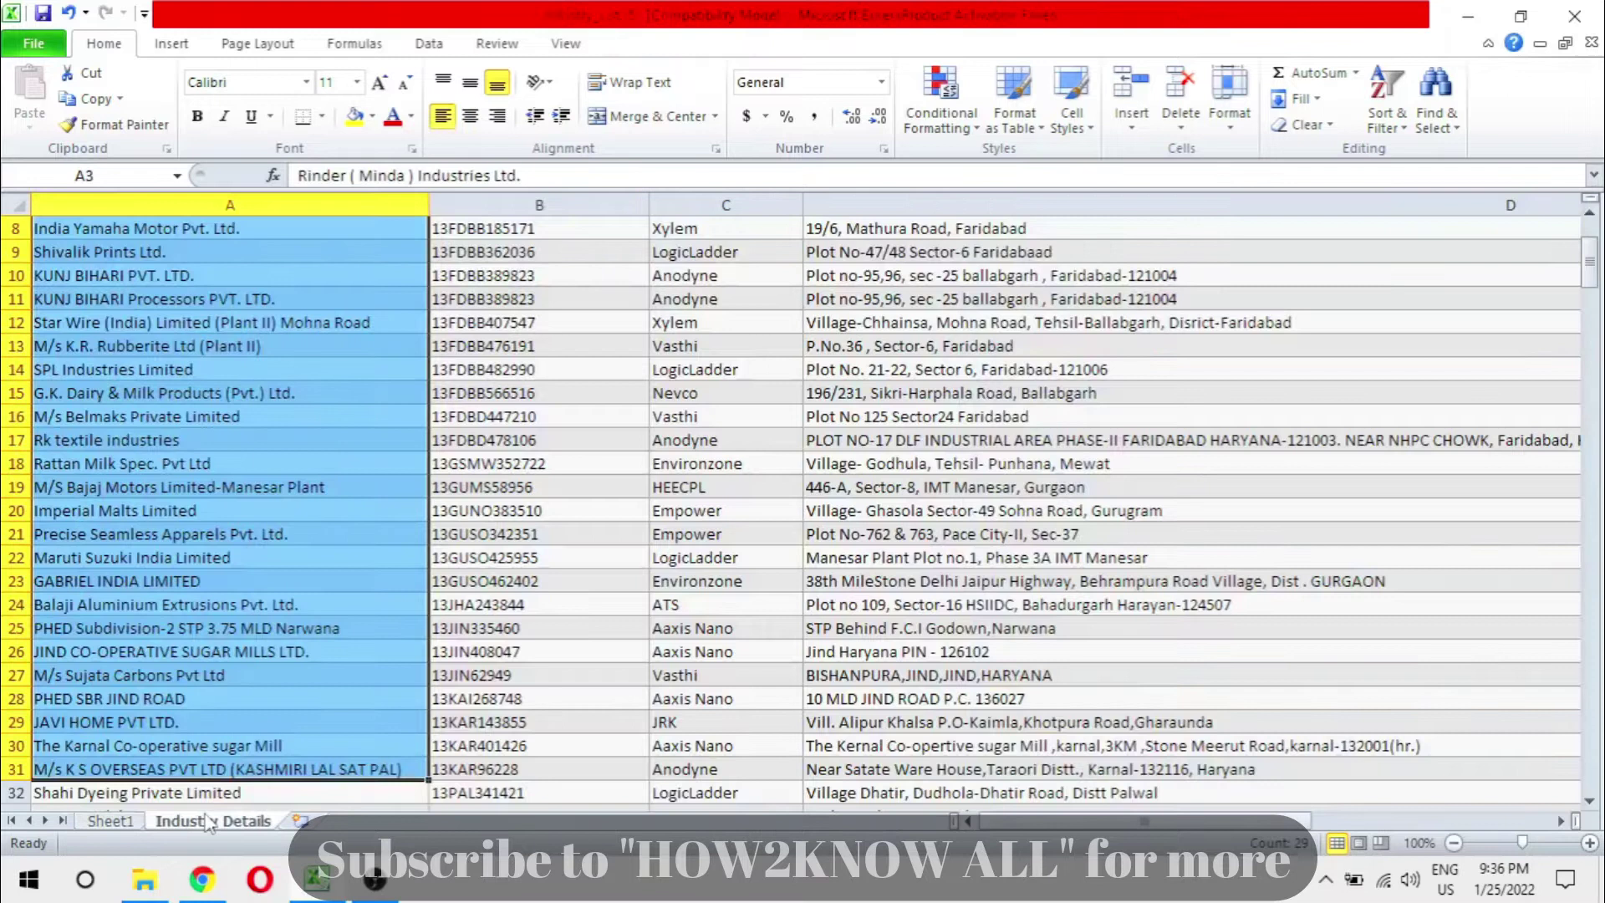
# On Industry Details, select the industry names from A3 to row 274 to confirm 272
pyautogui.click(212, 822)
pyautogui.scroll(3, 249, 582)
pyautogui.press('Up')
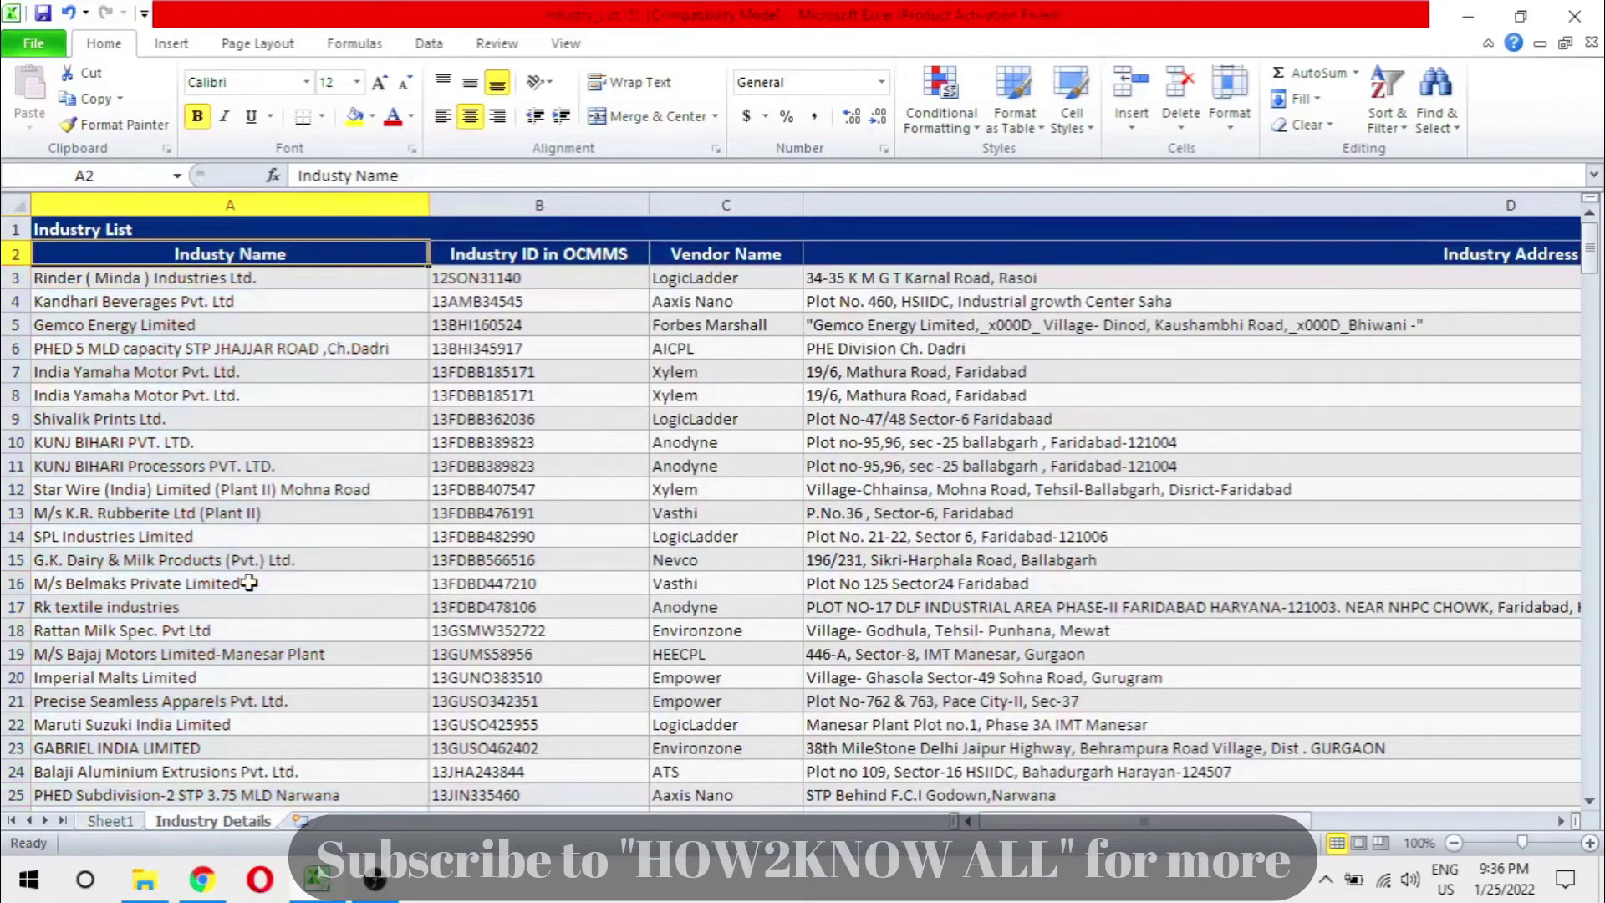
pyautogui.press('Down')
pyautogui.hotkey('ctrl', 'shift', 'Down')
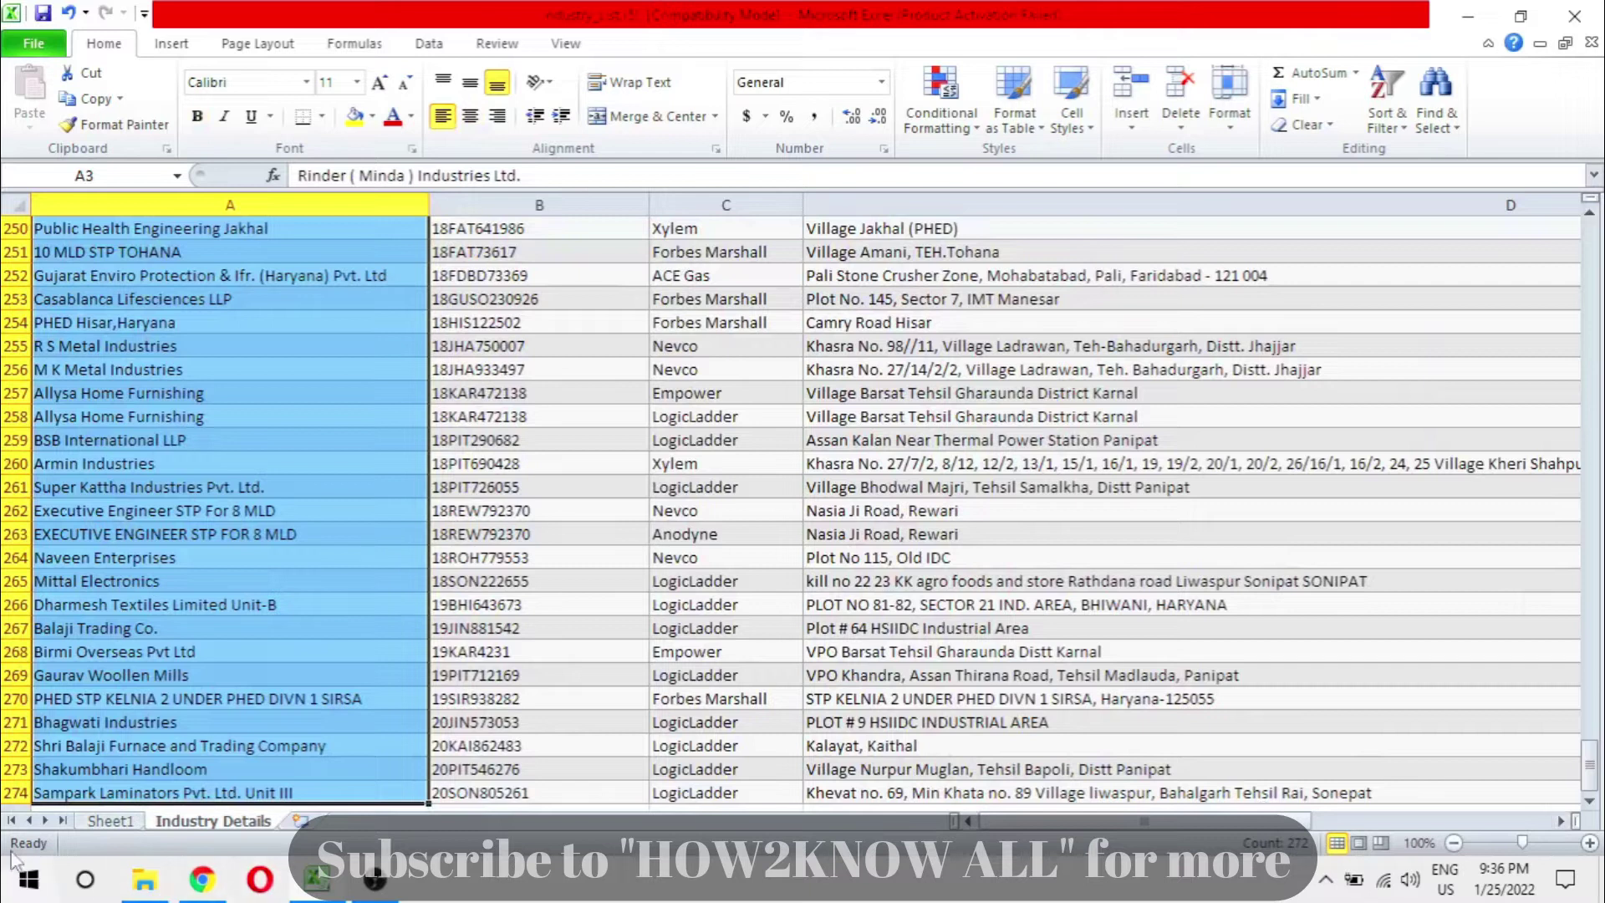
# Return to Sheet1 and scroll to the top of the District pivot table
pyautogui.click(109, 821)
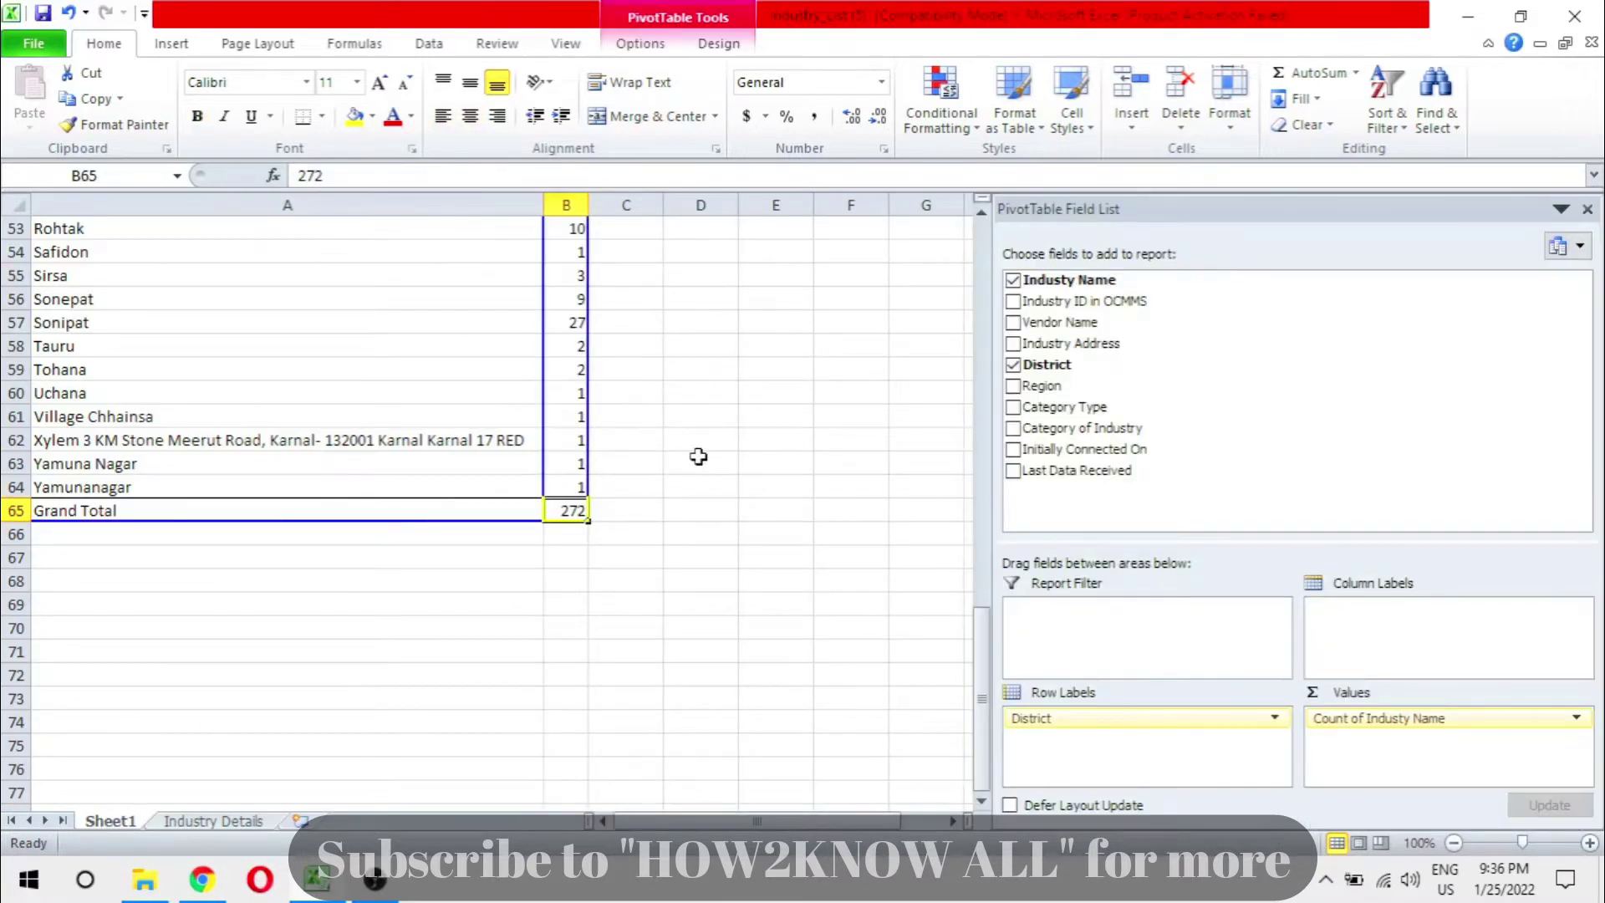
pyautogui.scroll(3, 699, 456)
pyautogui.scroll(4, 699, 457)
pyautogui.scroll(3, 699, 456)
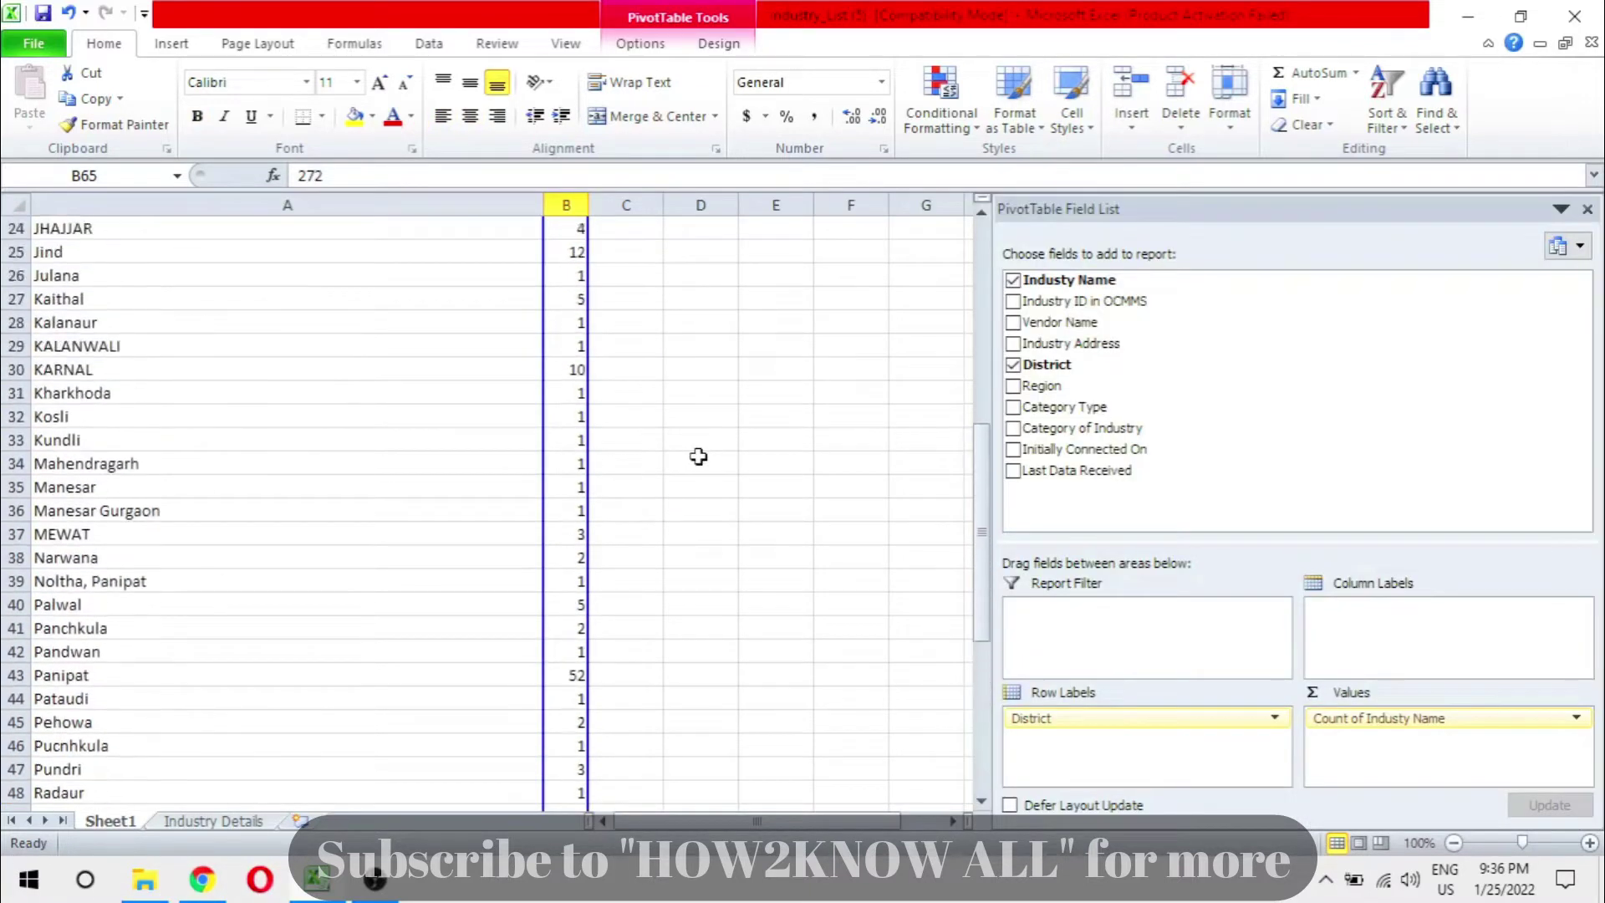
pyautogui.scroll(2, 699, 457)
pyautogui.scroll(6, 699, 457)
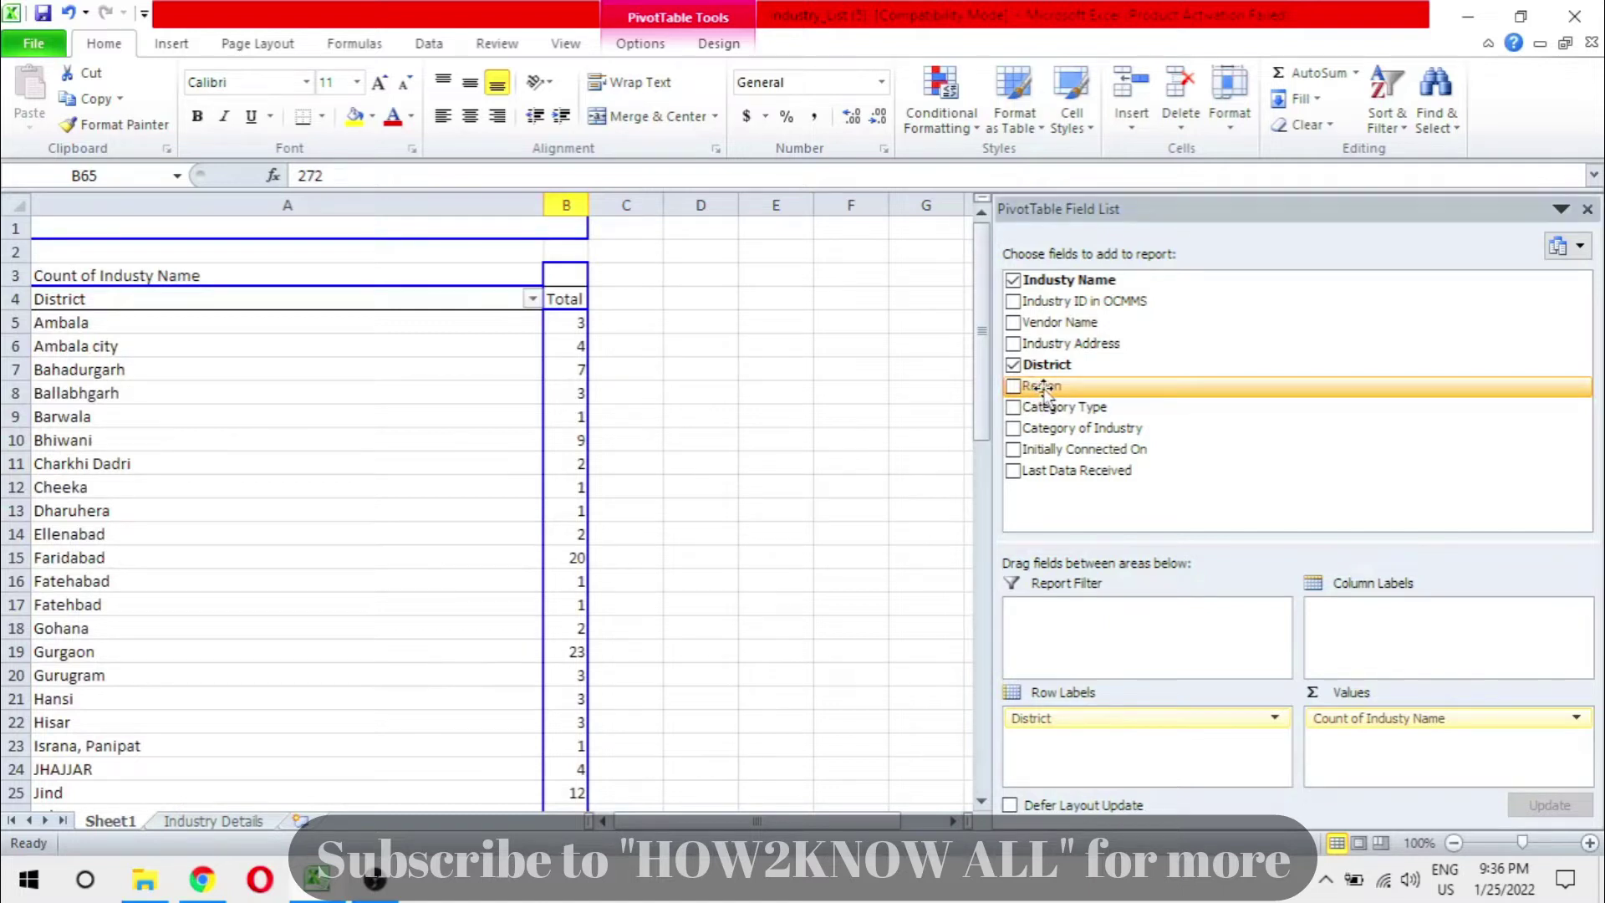
# Replace District with Region as the row field (Panipat 55, Sonipat 41) and select the region counts
pyautogui.moveTo(1044, 393); pyautogui.dragTo(1030, 349)
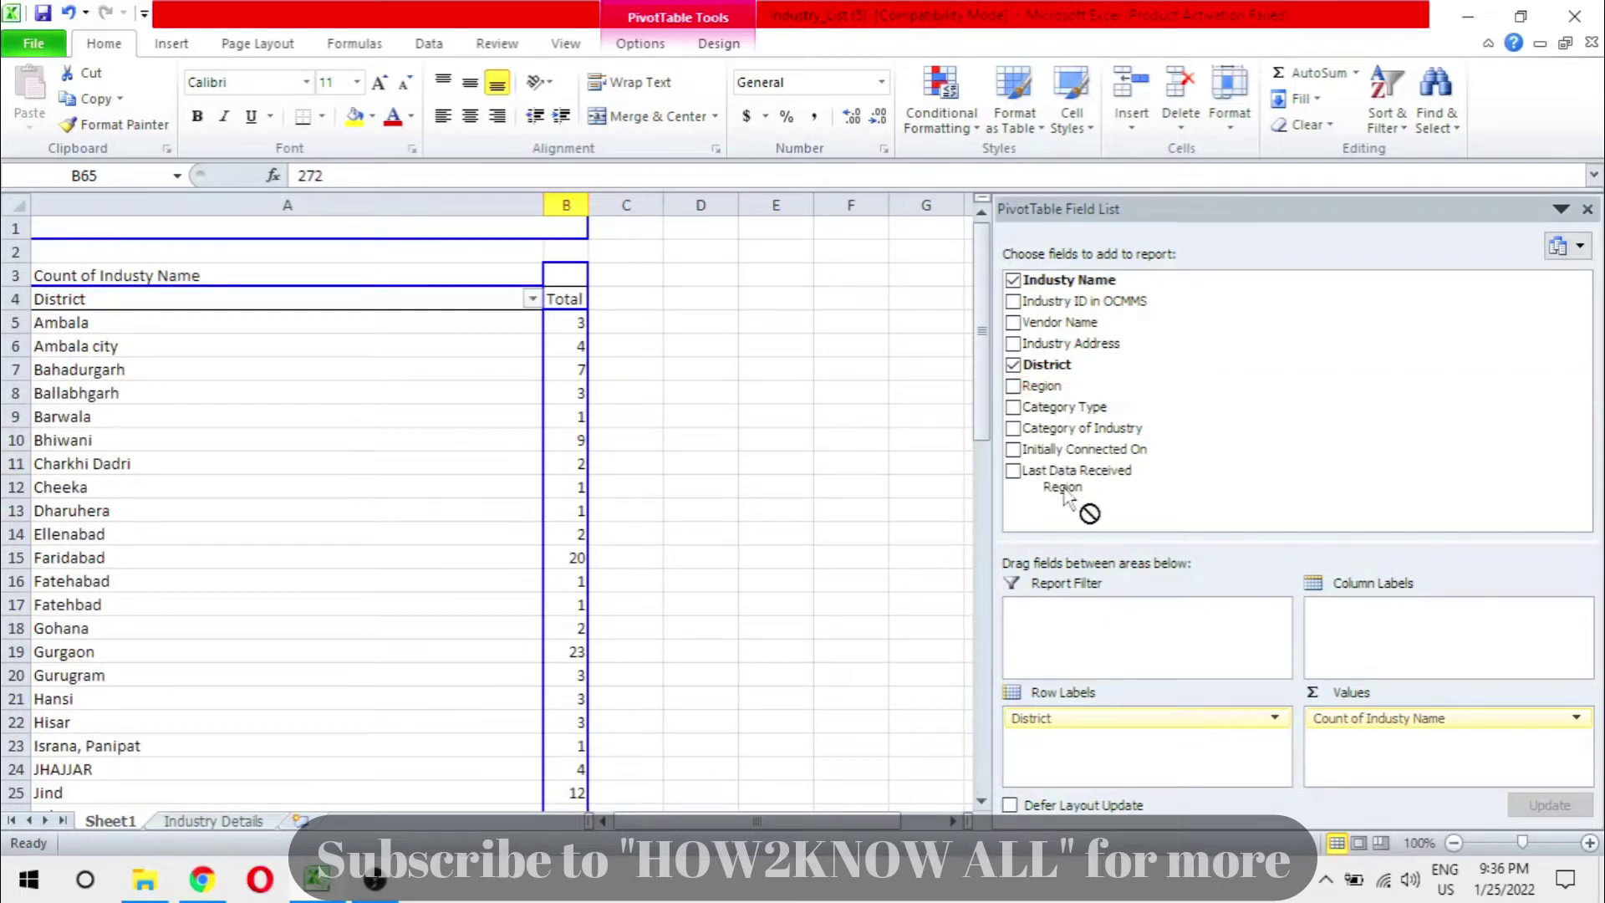
pyautogui.click(1013, 364)
pyautogui.click(1013, 386)
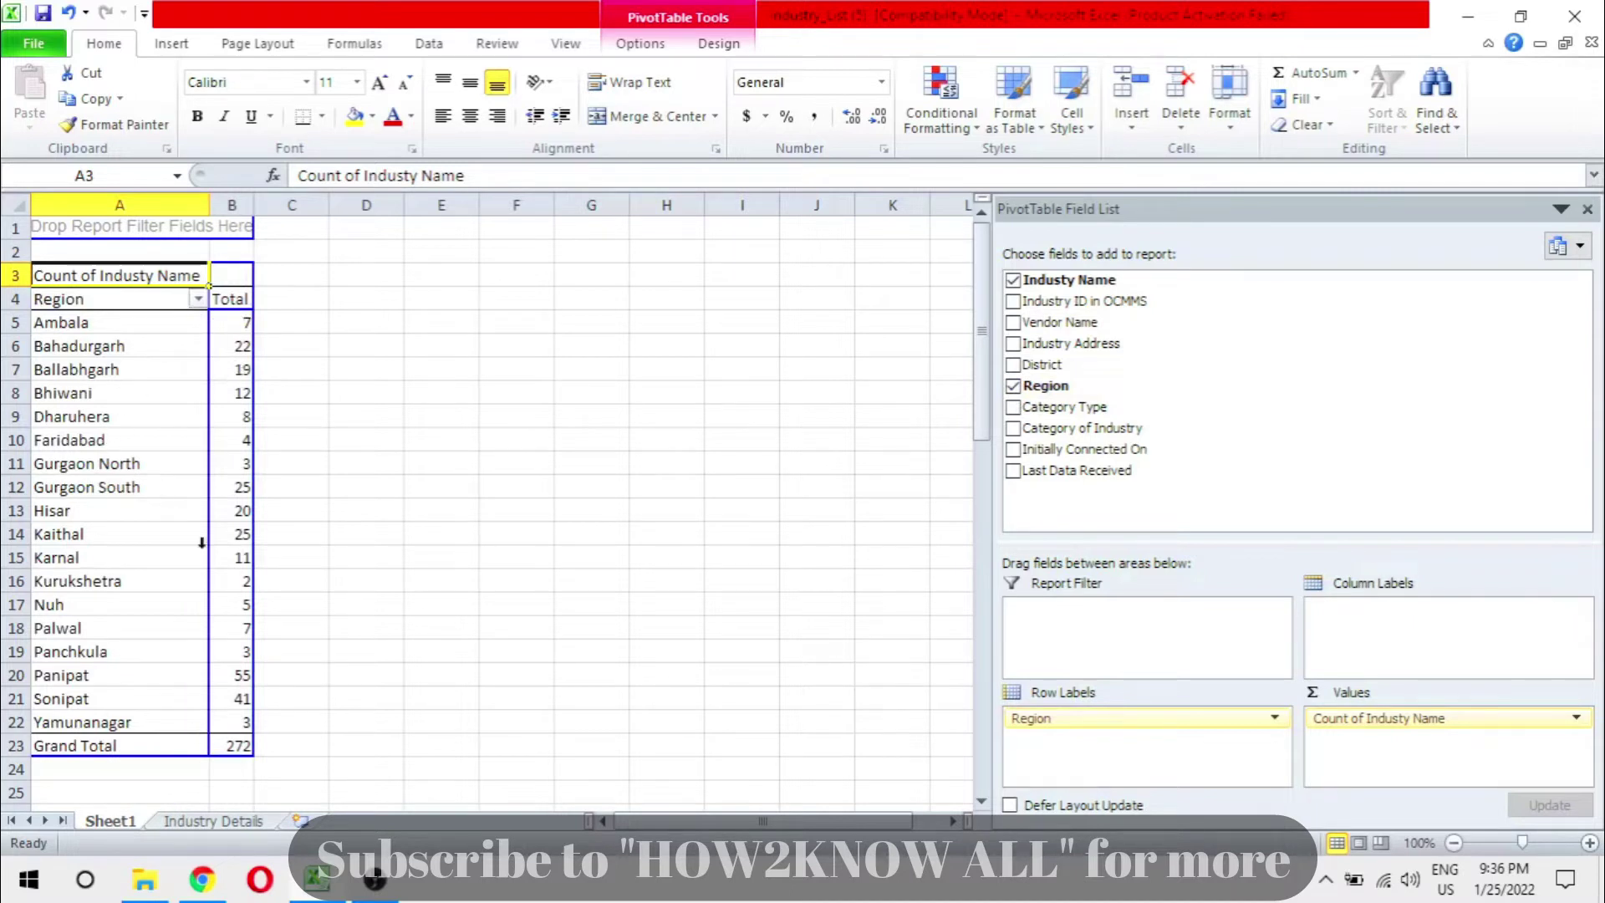
pyautogui.moveTo(156, 323); pyautogui.dragTo(253, 732)
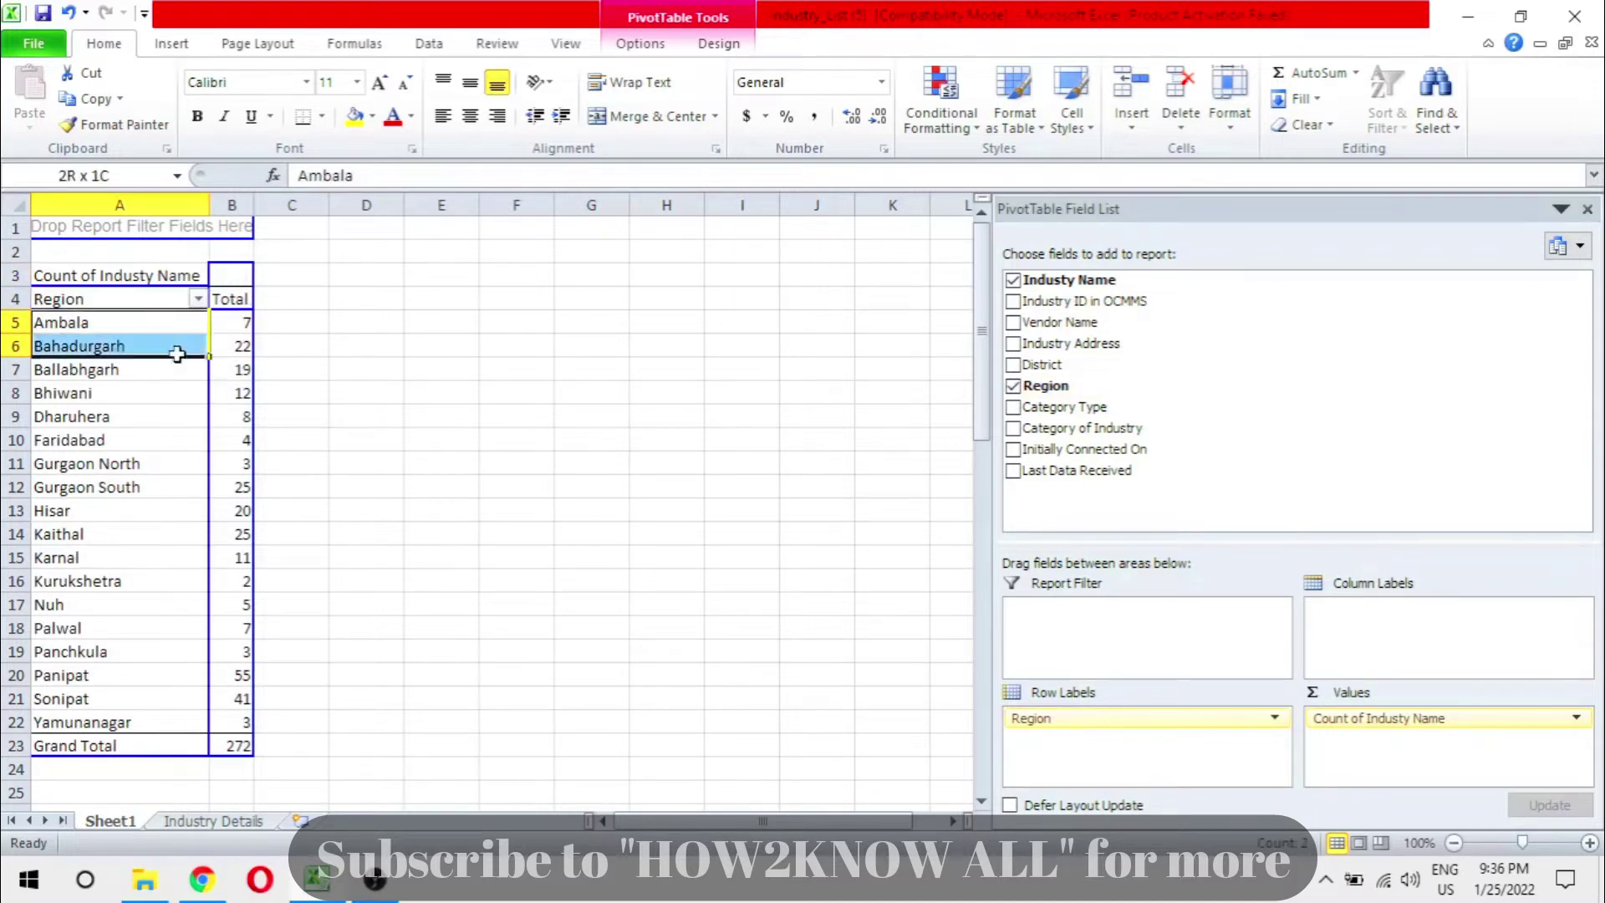
pyautogui.click(233, 820)
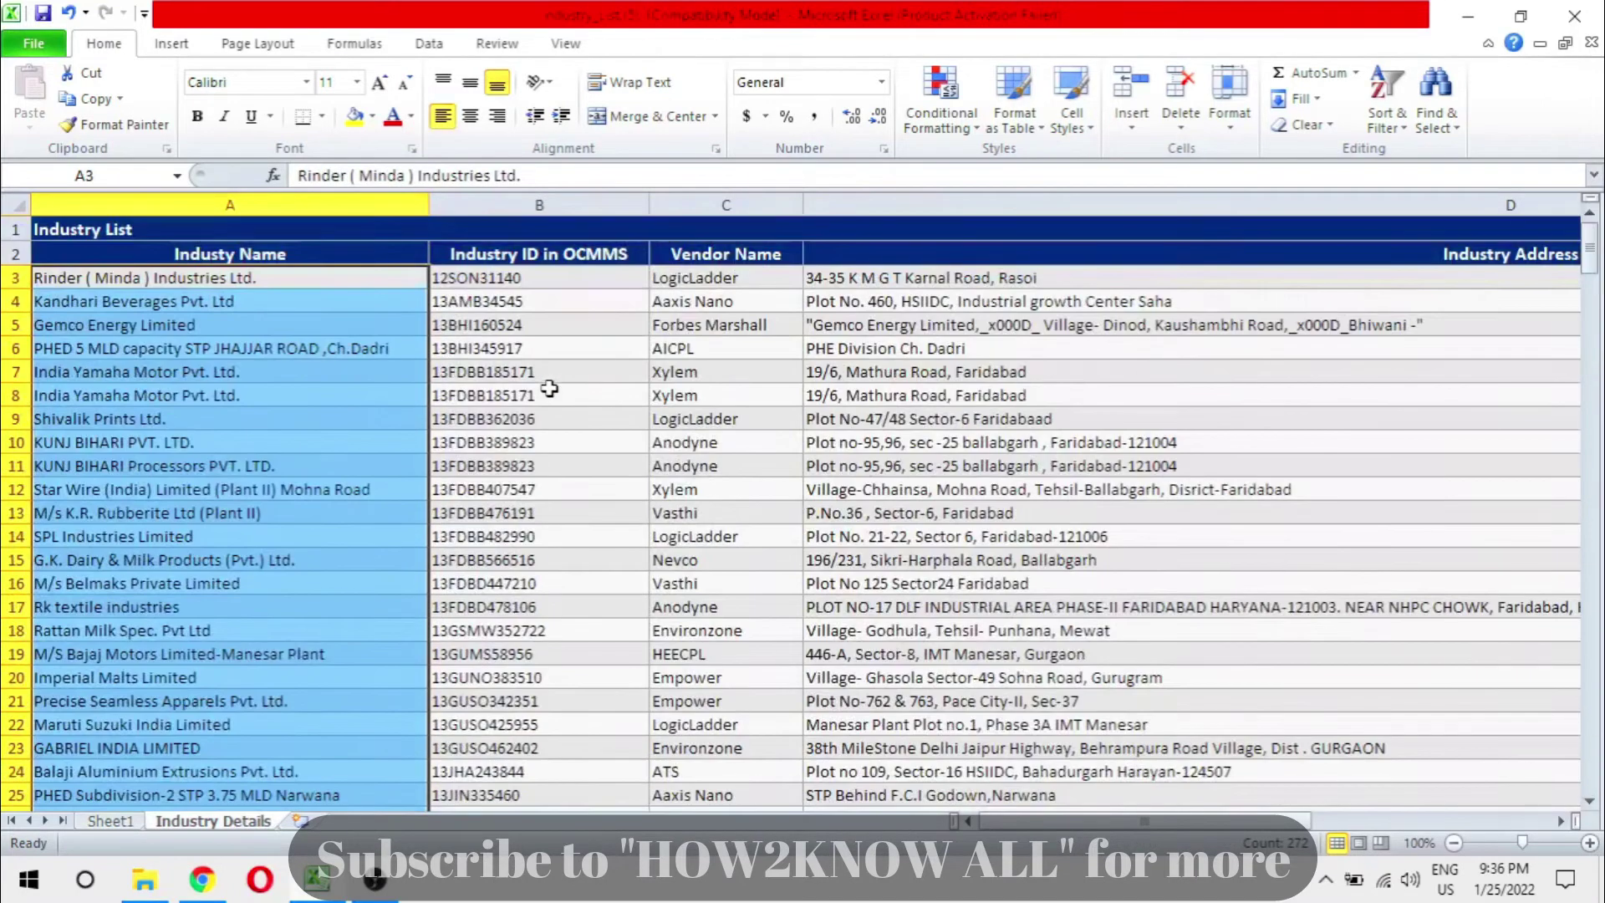
# Turn on AutoFilter for the Industry Details header row
pyautogui.click(11, 253)
pyautogui.click(1387, 96)
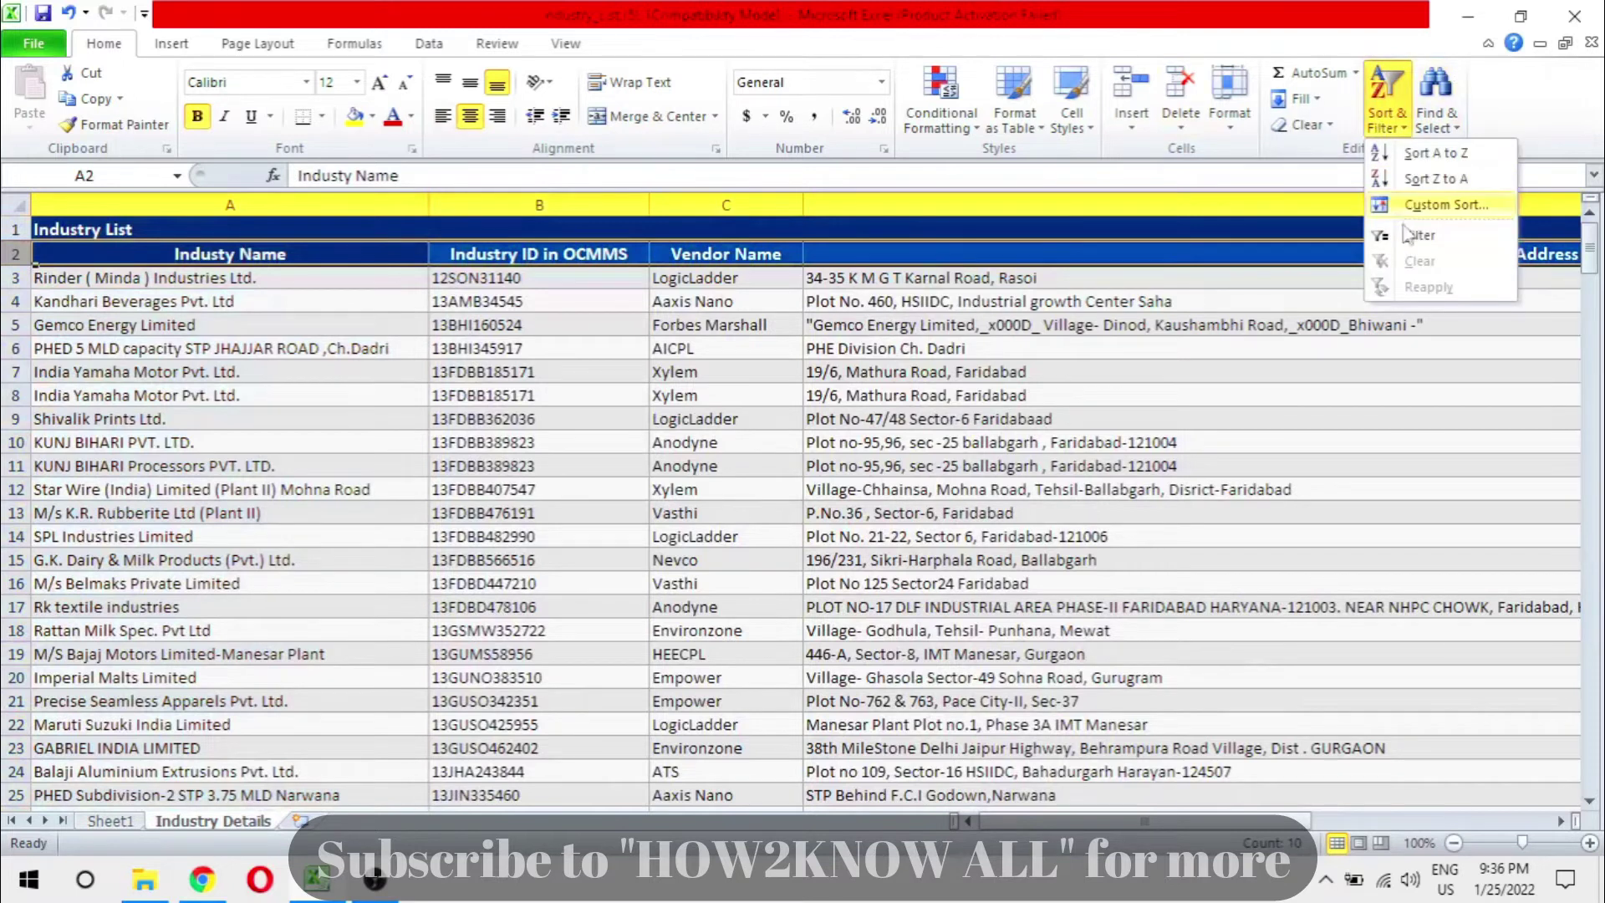
pyautogui.click(1413, 235)
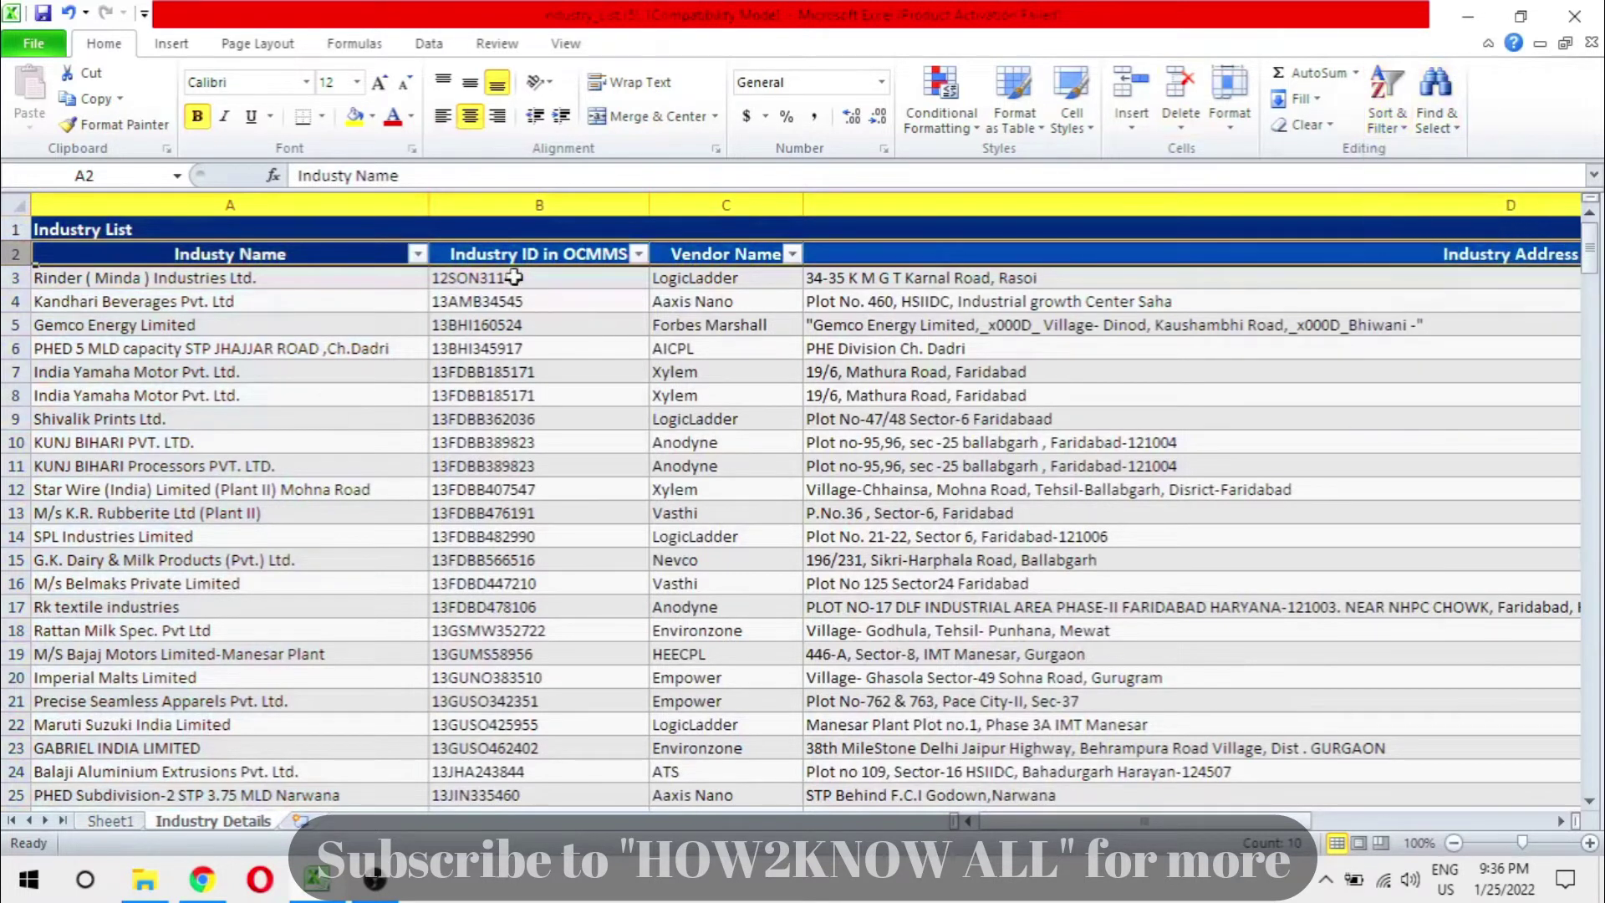
pyautogui.hscroll(2, 1227, 368)
pyautogui.hscroll(1, 1227, 368)
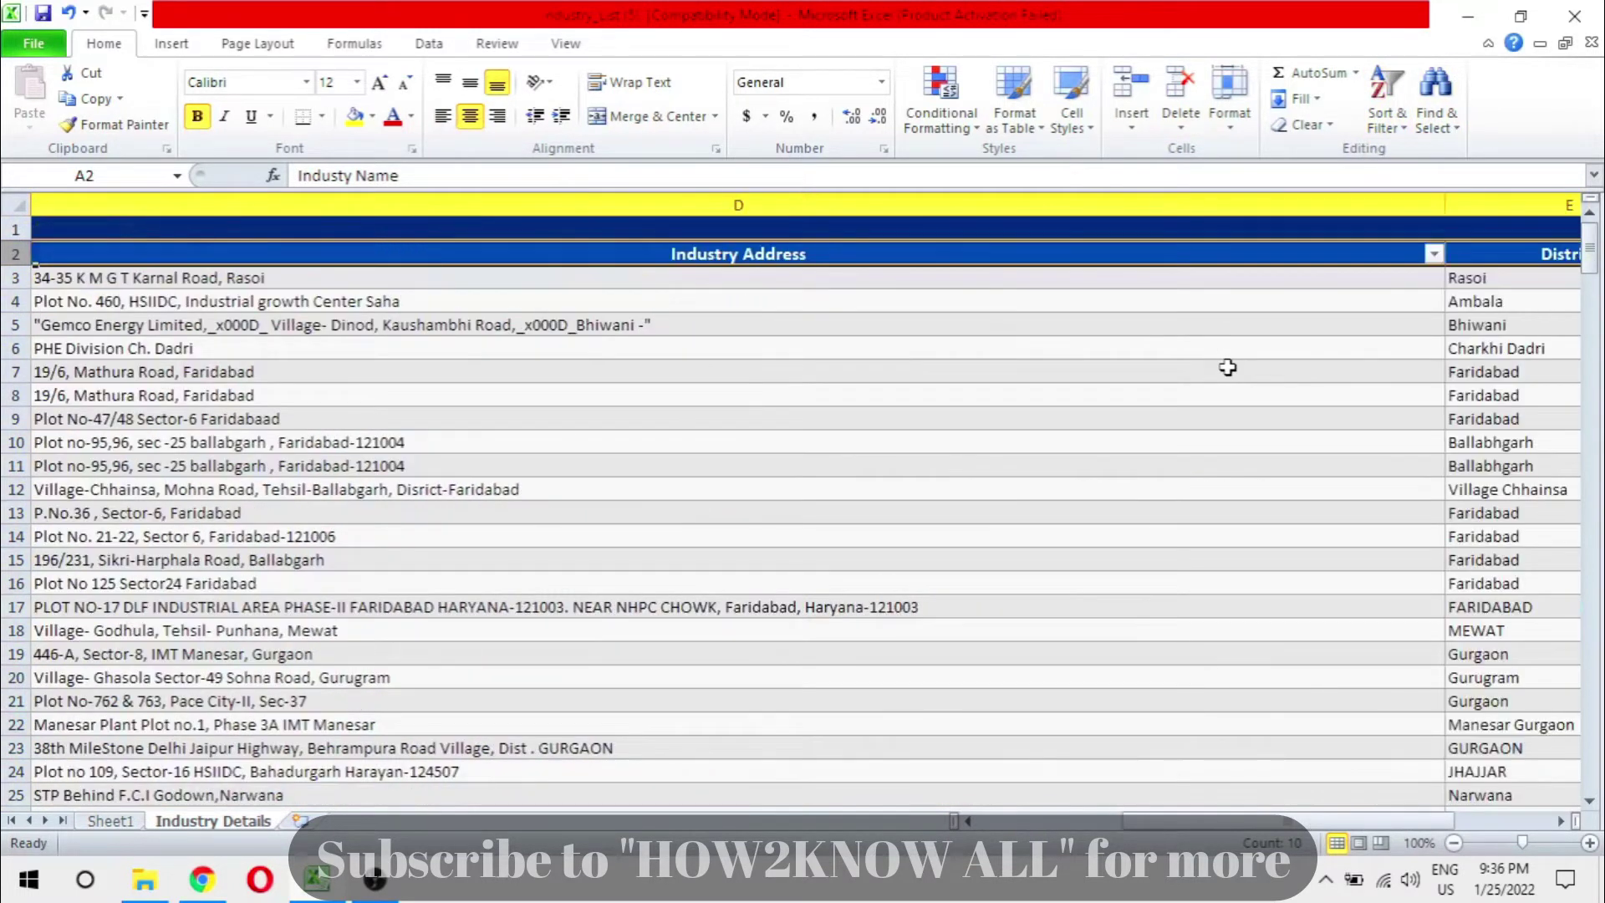
pyautogui.hscroll(1, 1227, 368)
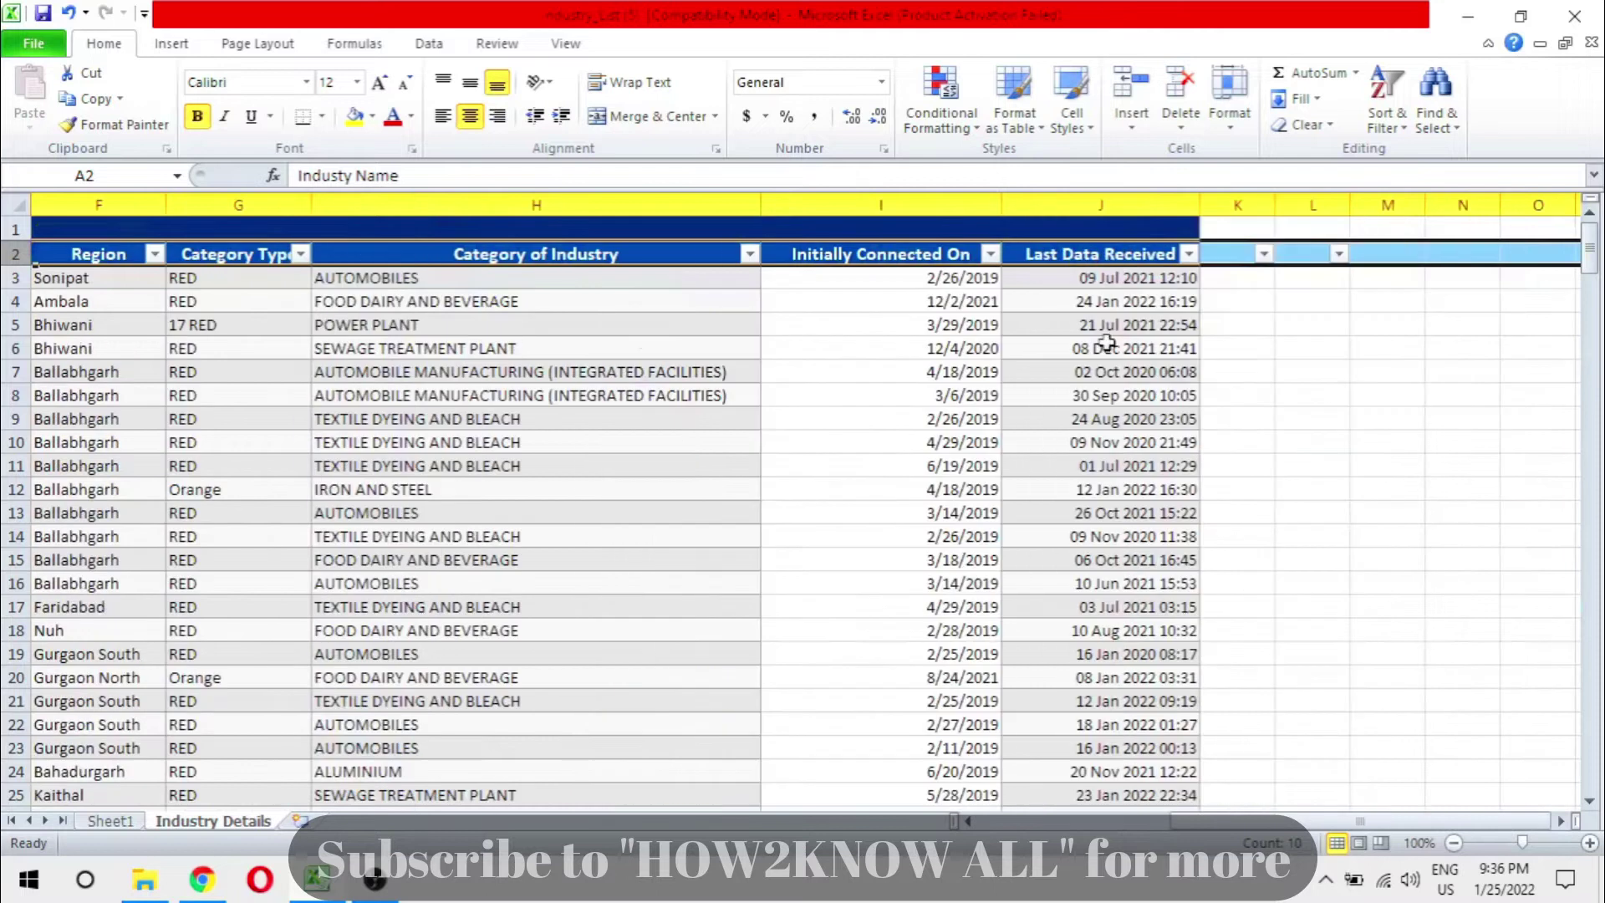
# Filter the Region column to Ambala only (7 rows), then return to Sheet1
pyautogui.click(155, 254)
pyautogui.click(113, 471)
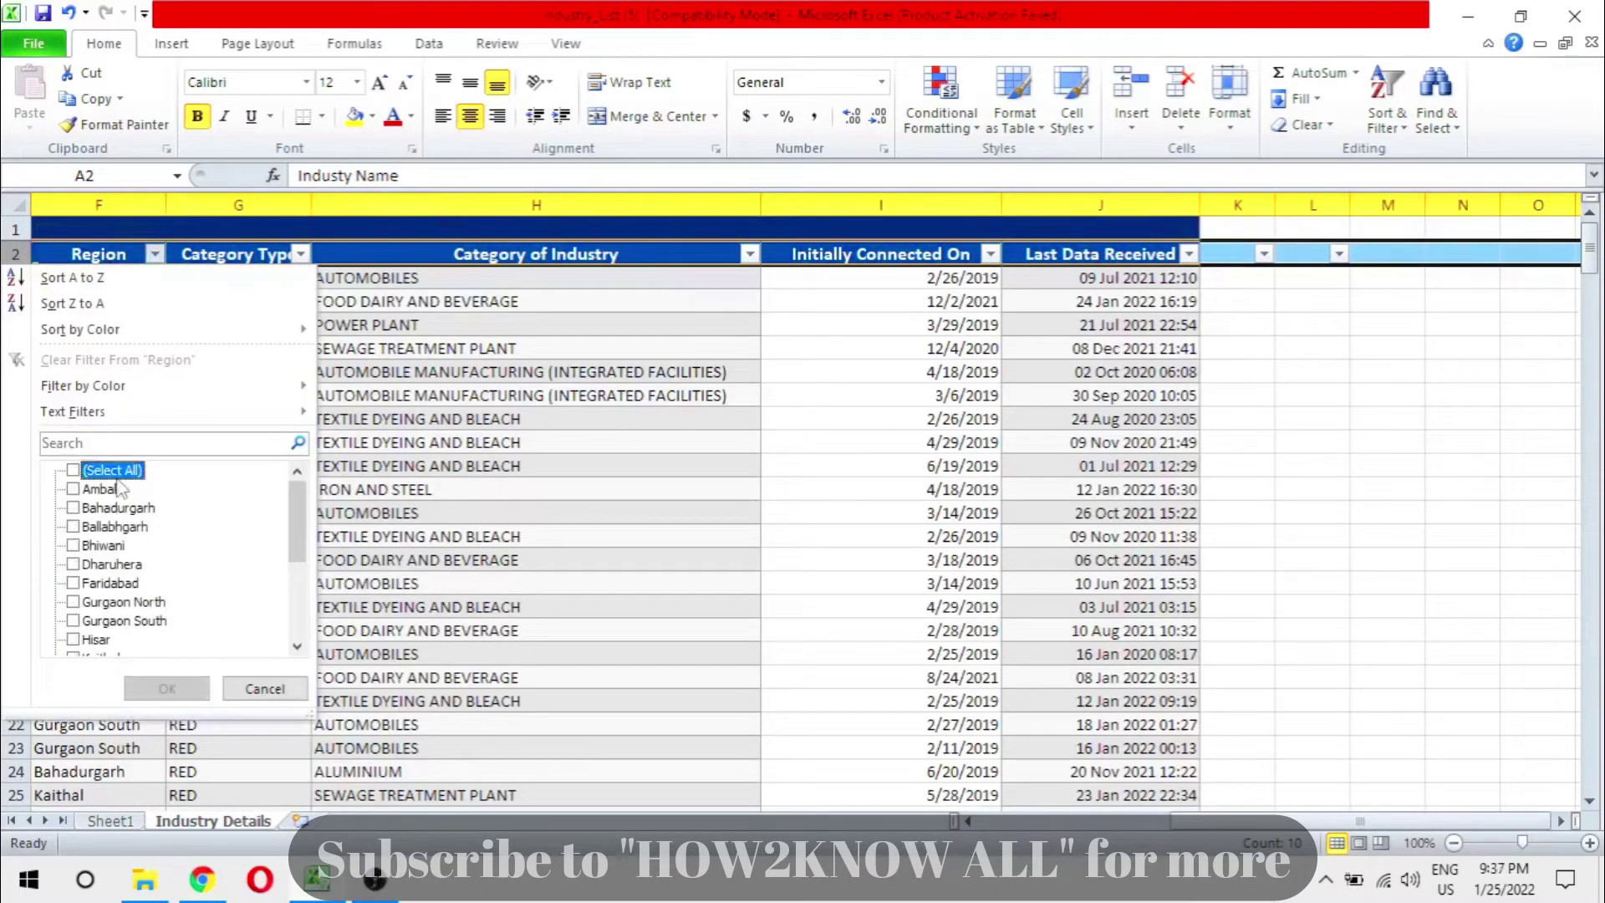
pyautogui.click(103, 490)
pyautogui.click(167, 688)
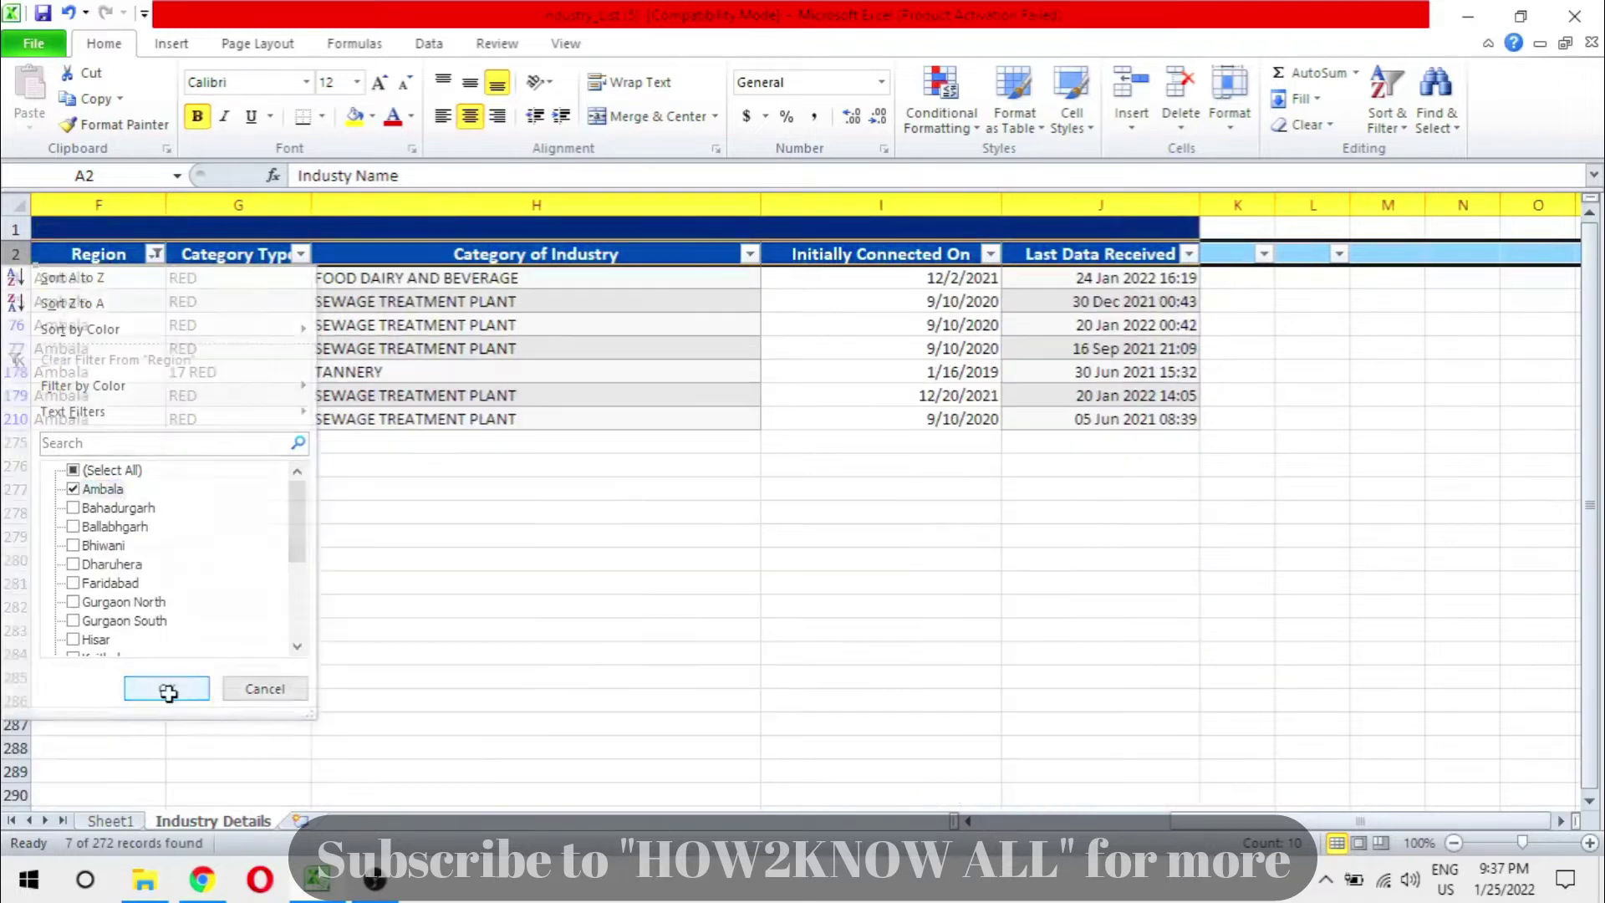
pyautogui.click(109, 821)
pyautogui.click(225, 325)
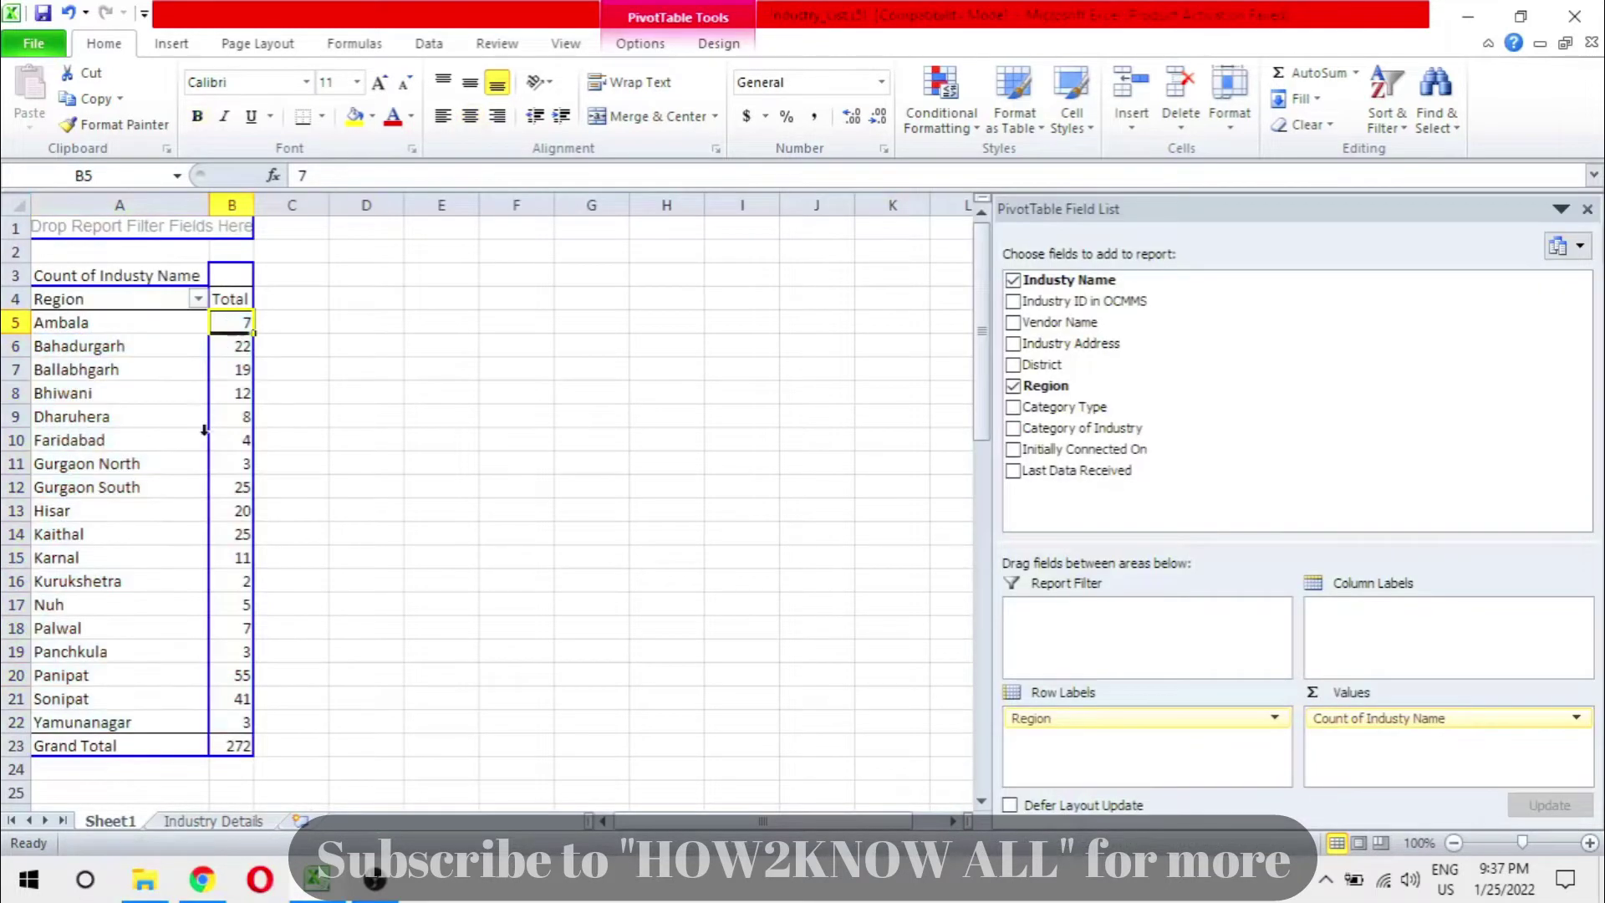
pyautogui.moveTo(239, 741); pyautogui.dragTo(33, 322)
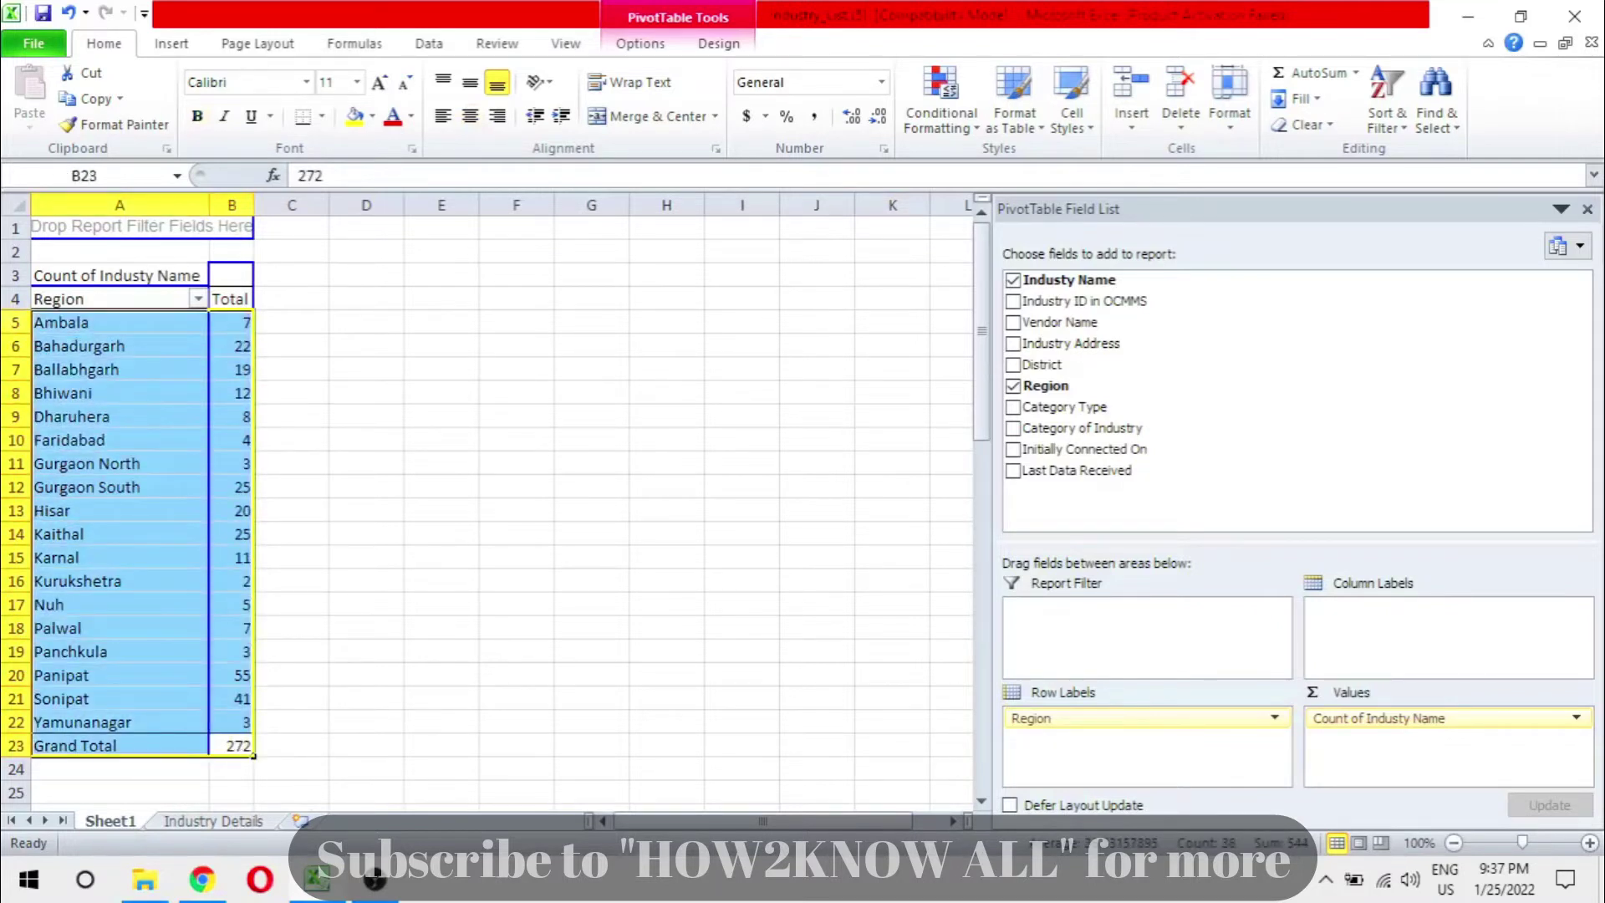
pyautogui.click(407, 537)
pyautogui.click(230, 323)
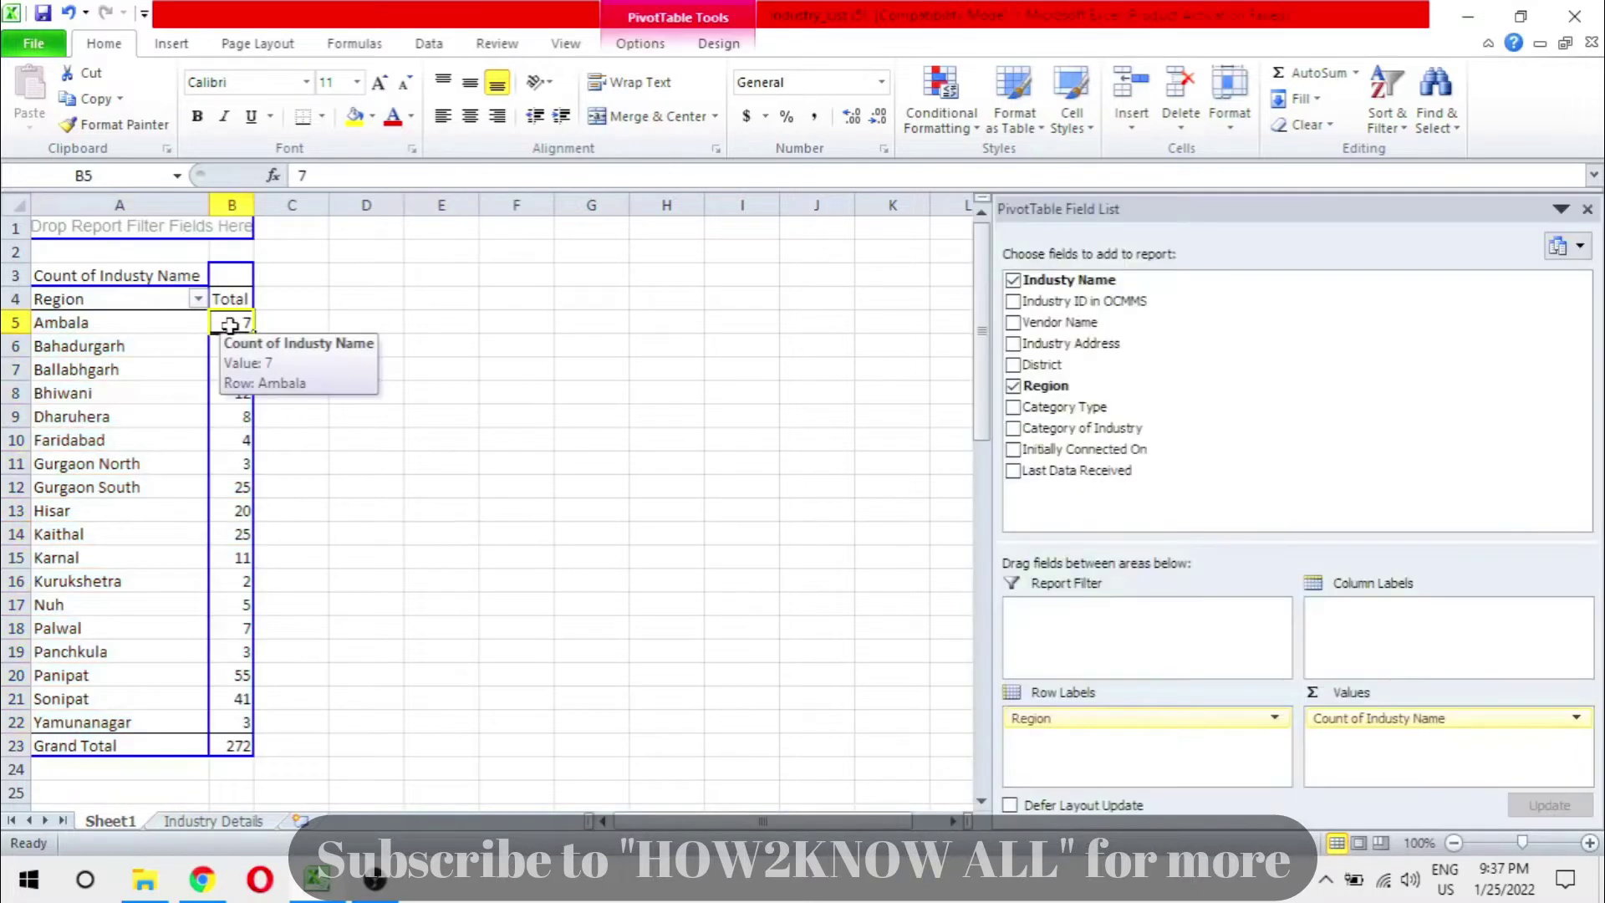
pyautogui.doubleClick(229, 324)
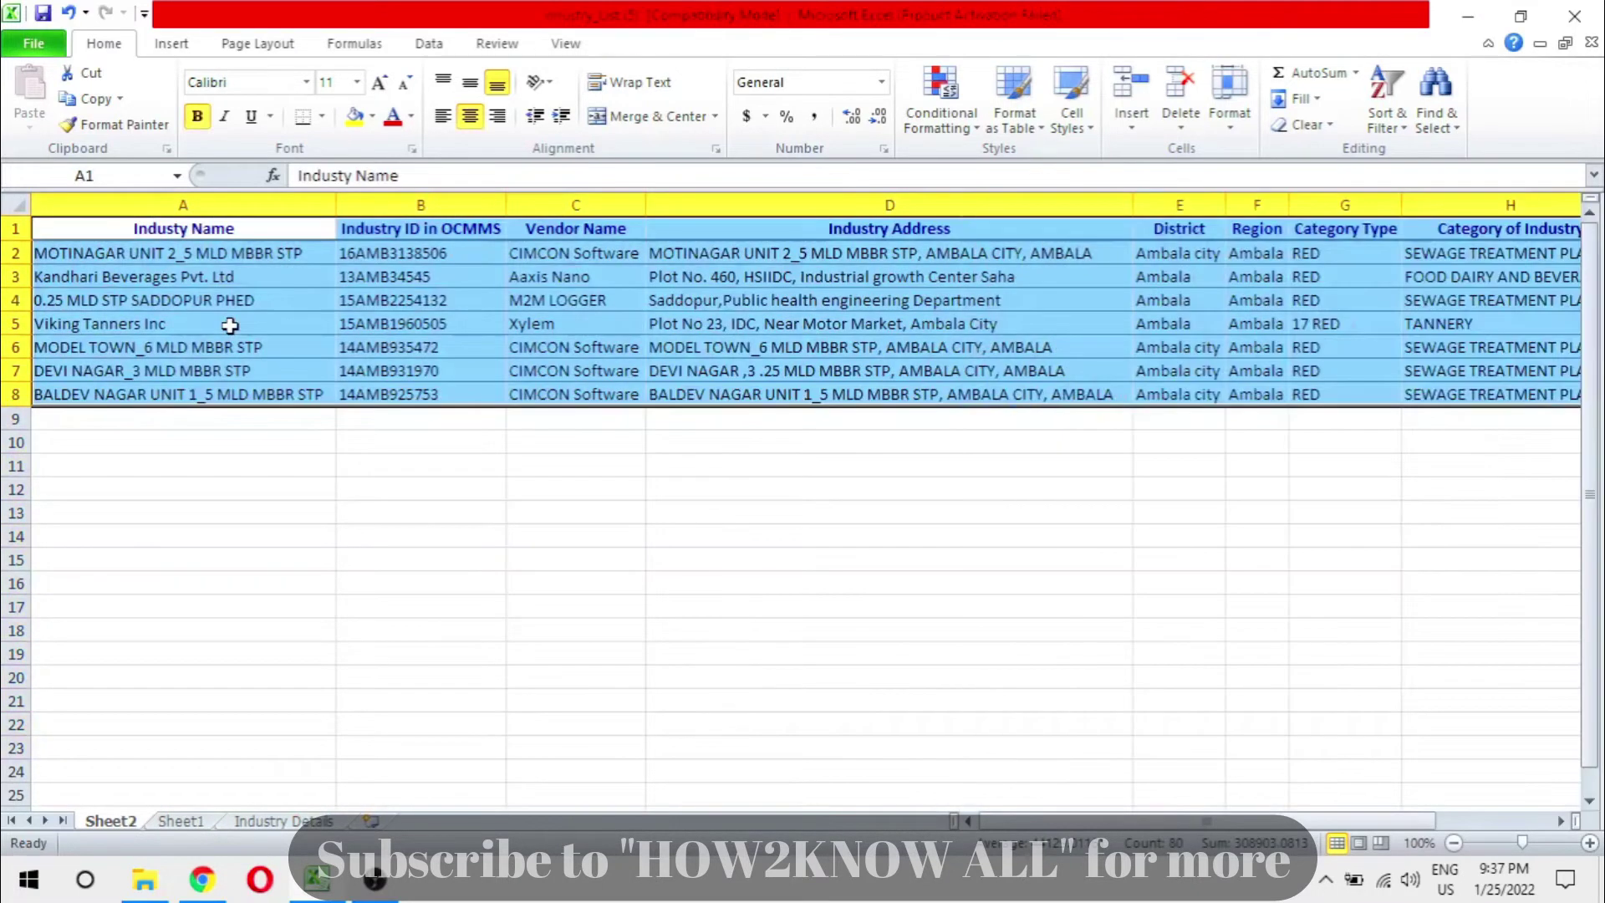
pyautogui.hscroll(5, 907, 351)
pyautogui.hscroll(-5, 907, 351)
pyautogui.rightClick(112, 824)
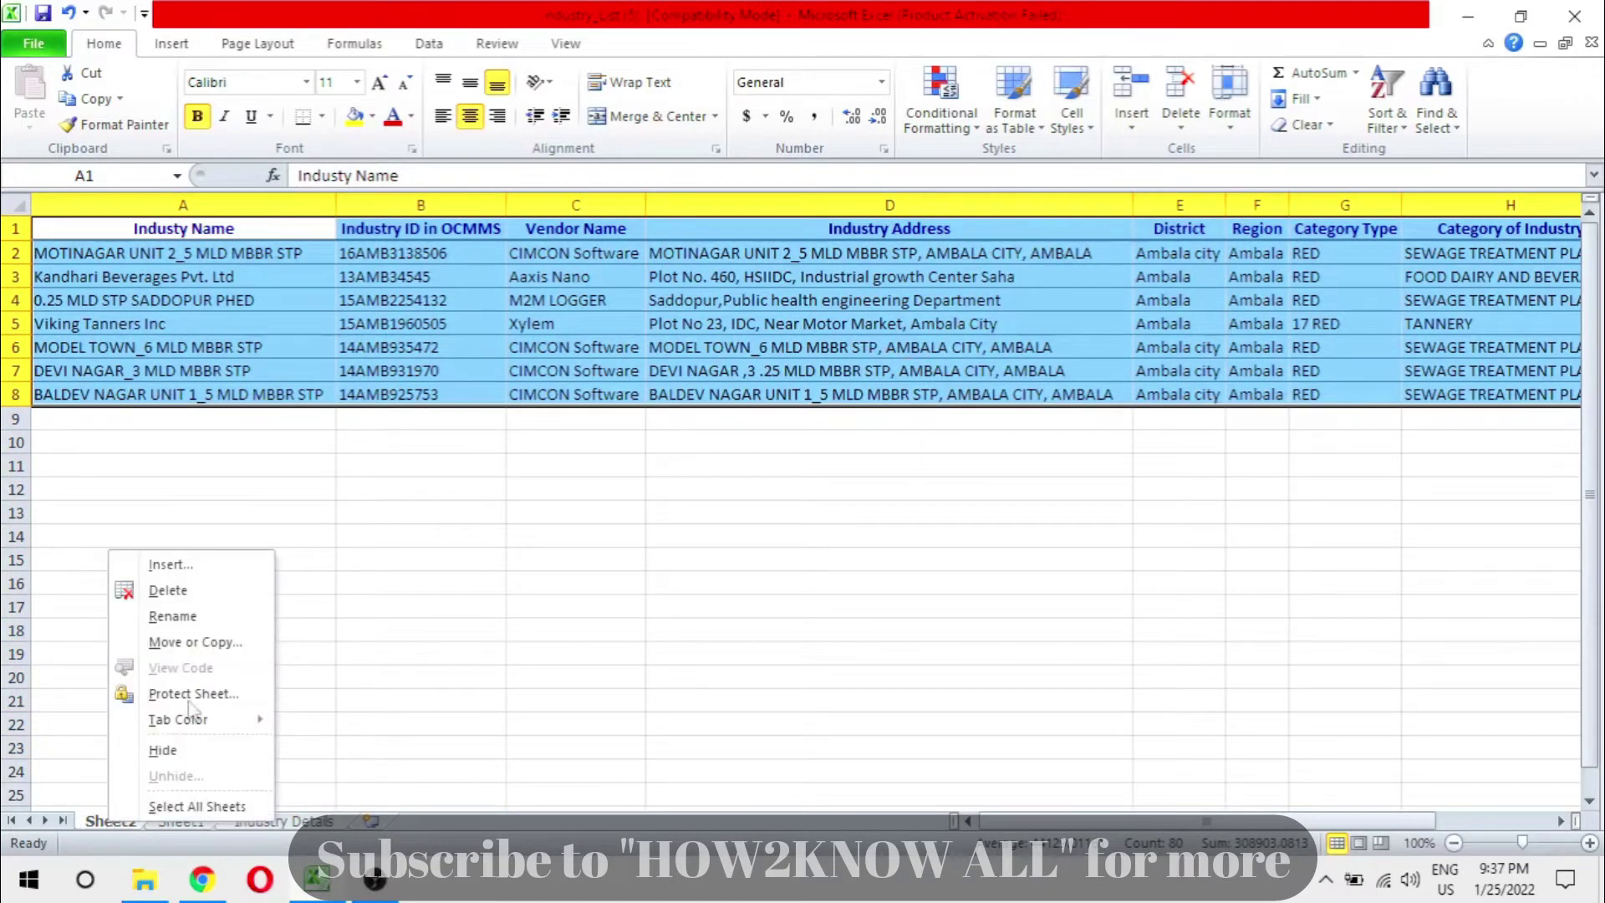
pyautogui.click(228, 591)
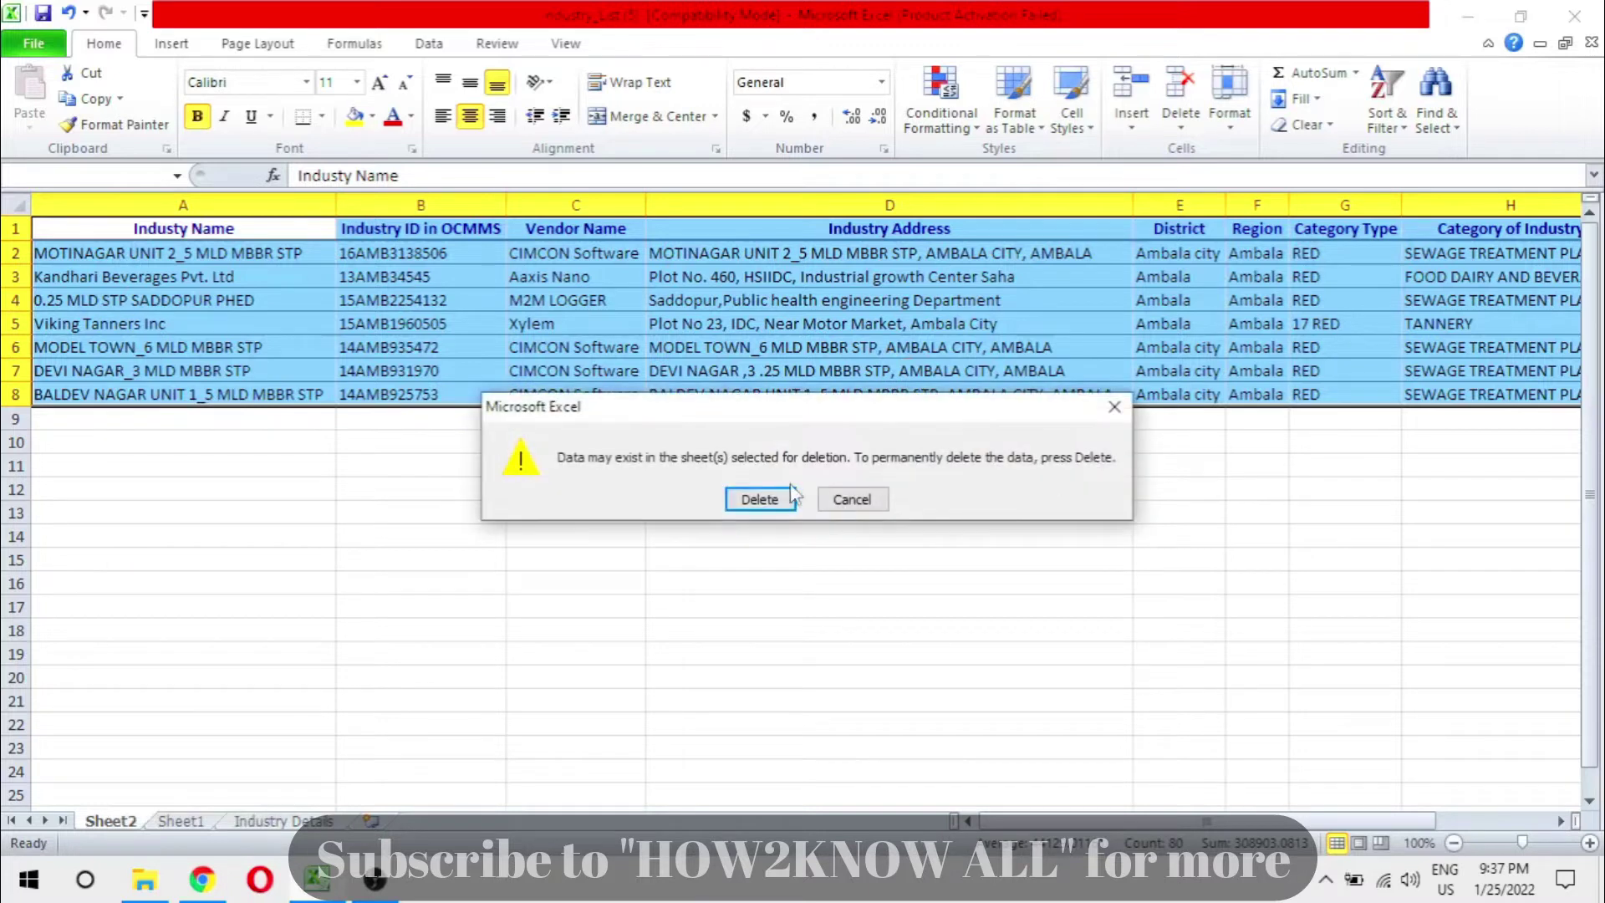
pyautogui.click(763, 500)
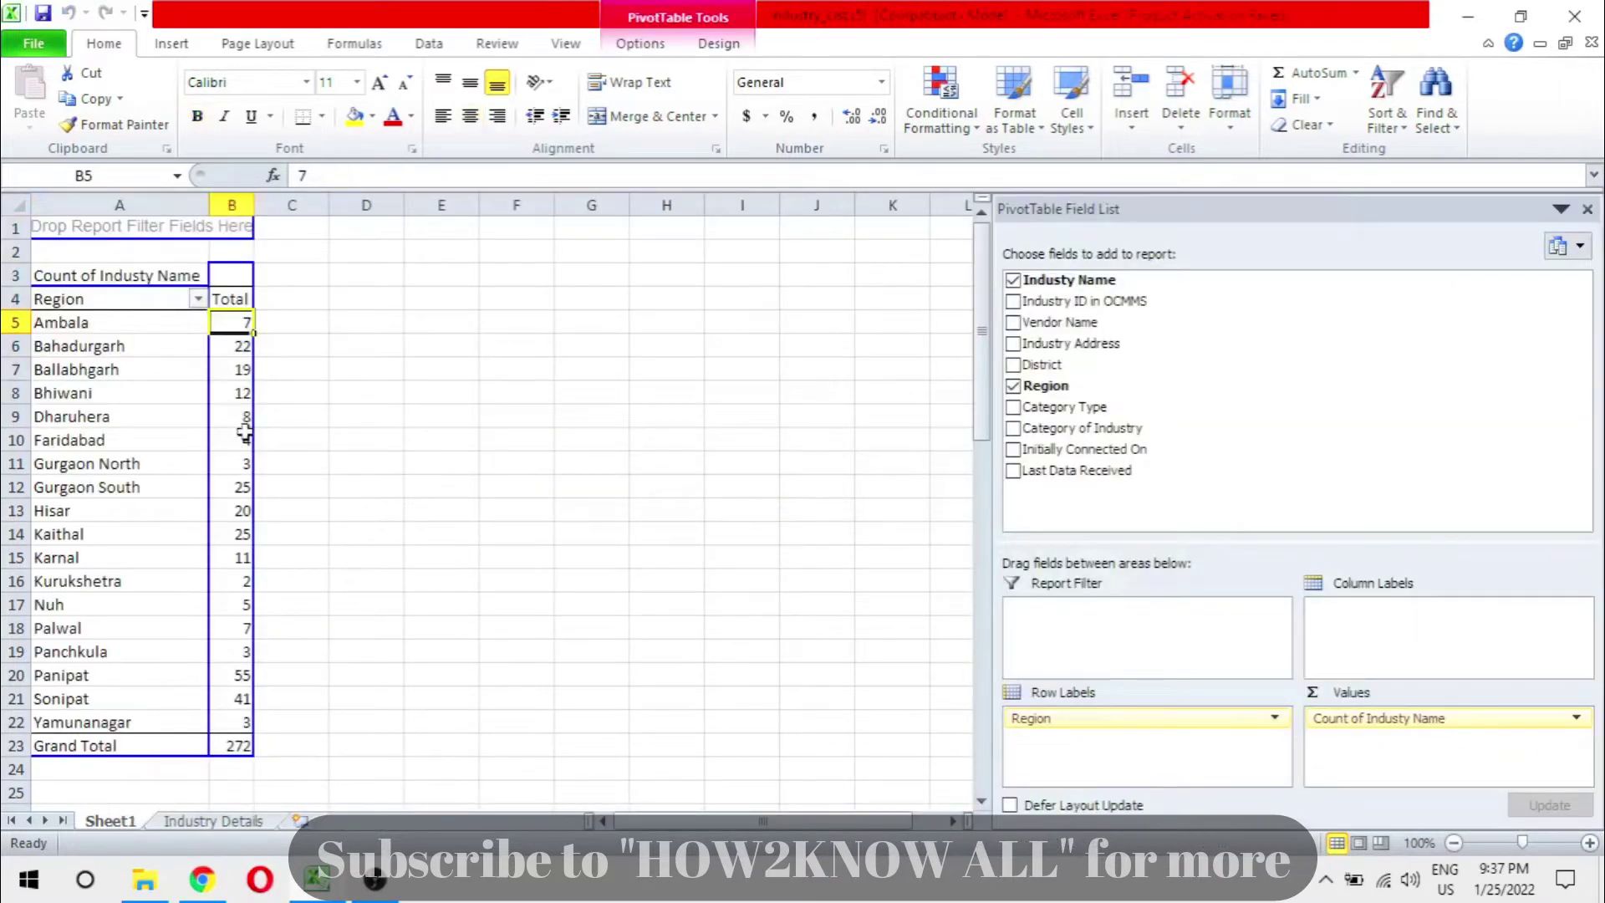
# Confirm Bahadurgarh's value of 22 is summarized by Count, then click D10 outside the pivot
pyautogui.click(234, 349)
pyautogui.rightClick(234, 350)
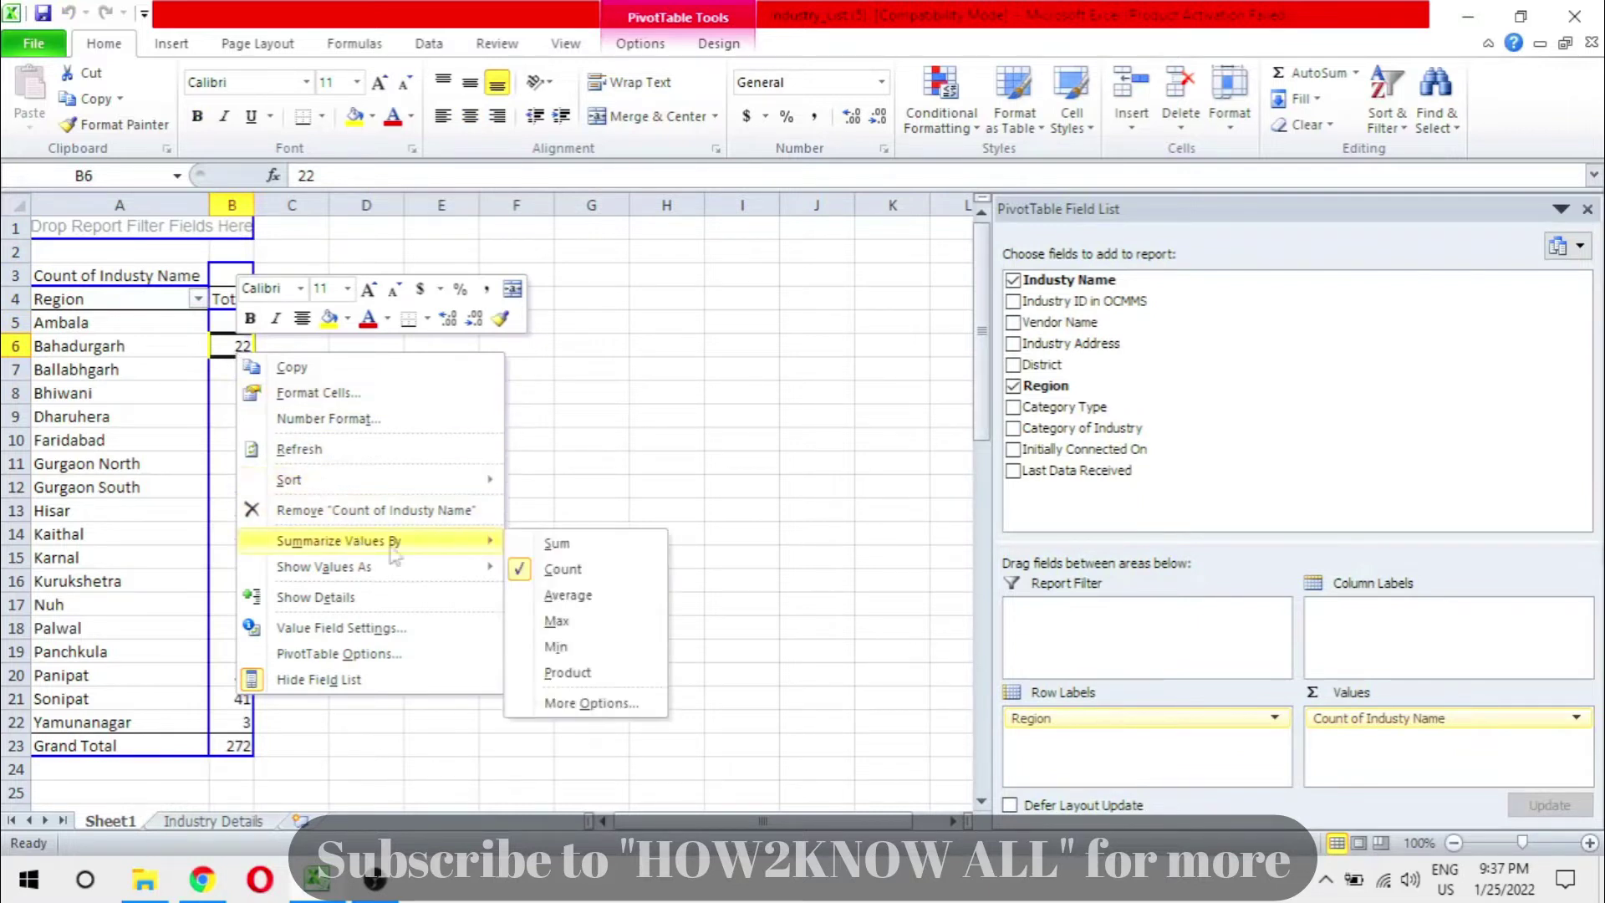
pyautogui.moveTo(339, 540)
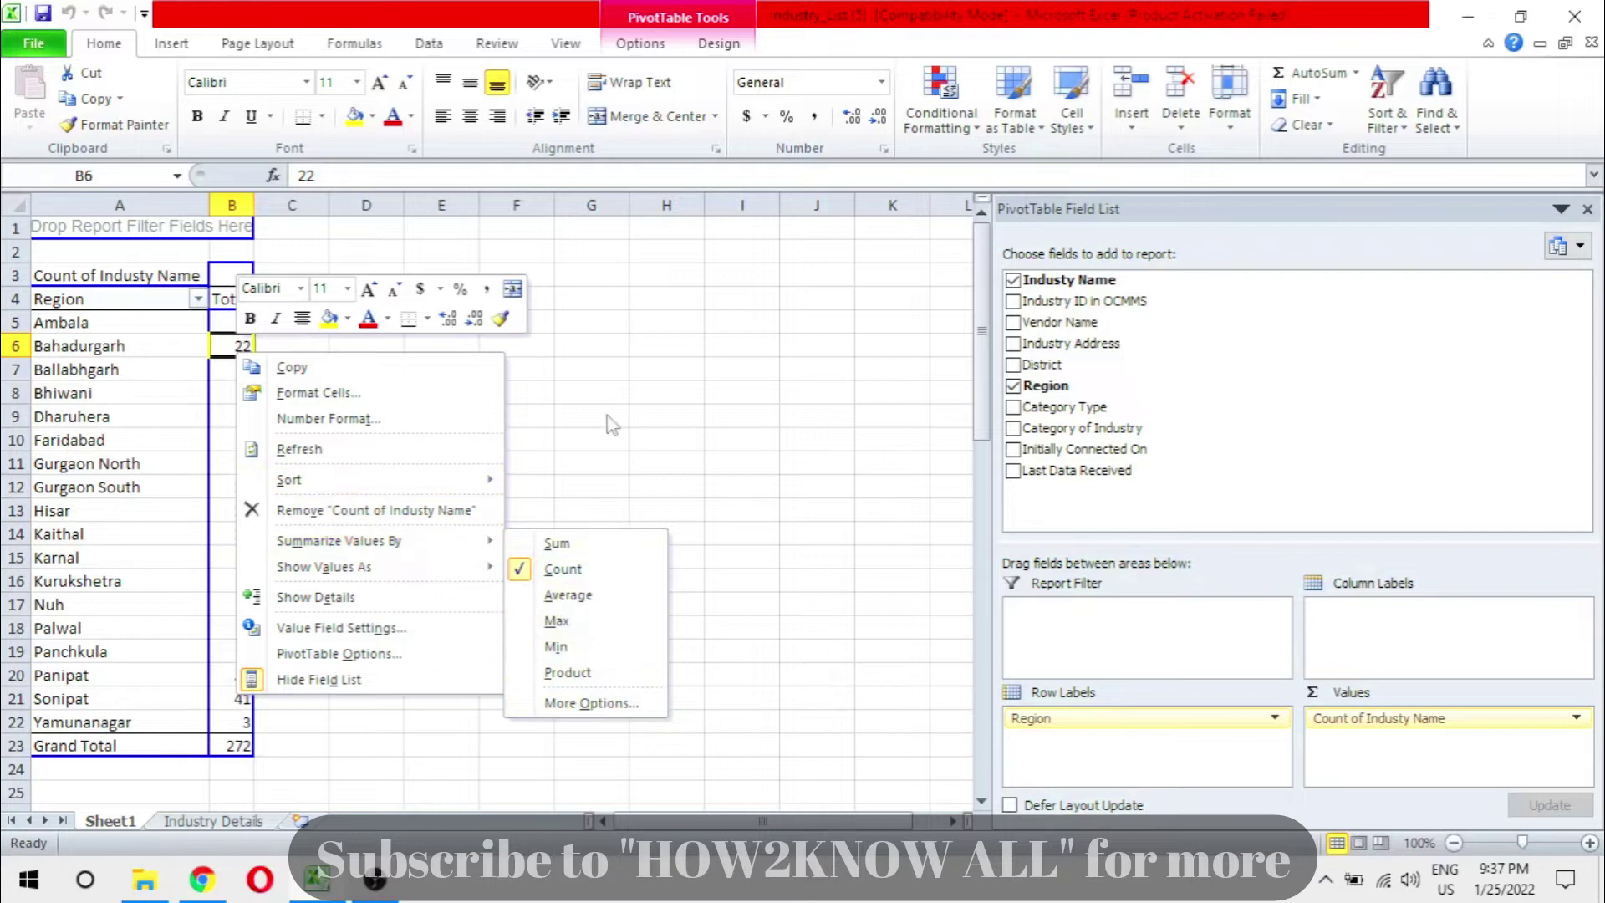
pyautogui.click(563, 569)
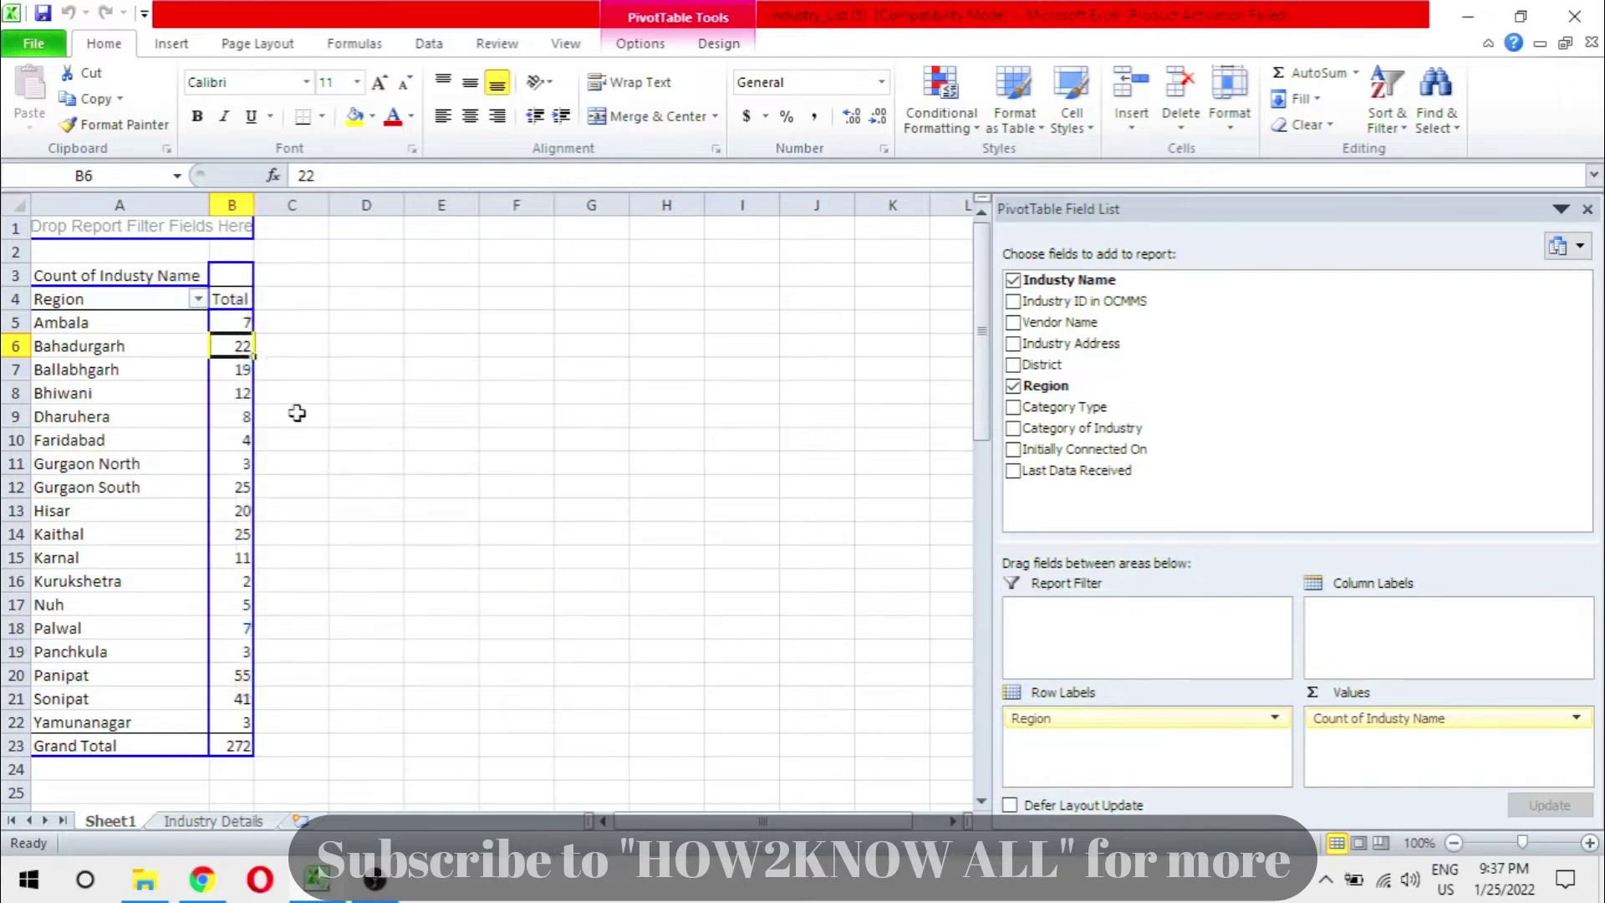
pyautogui.click(398, 438)
pyautogui.scroll(-1, 401, 438)
pyautogui.scroll(1, 401, 438)
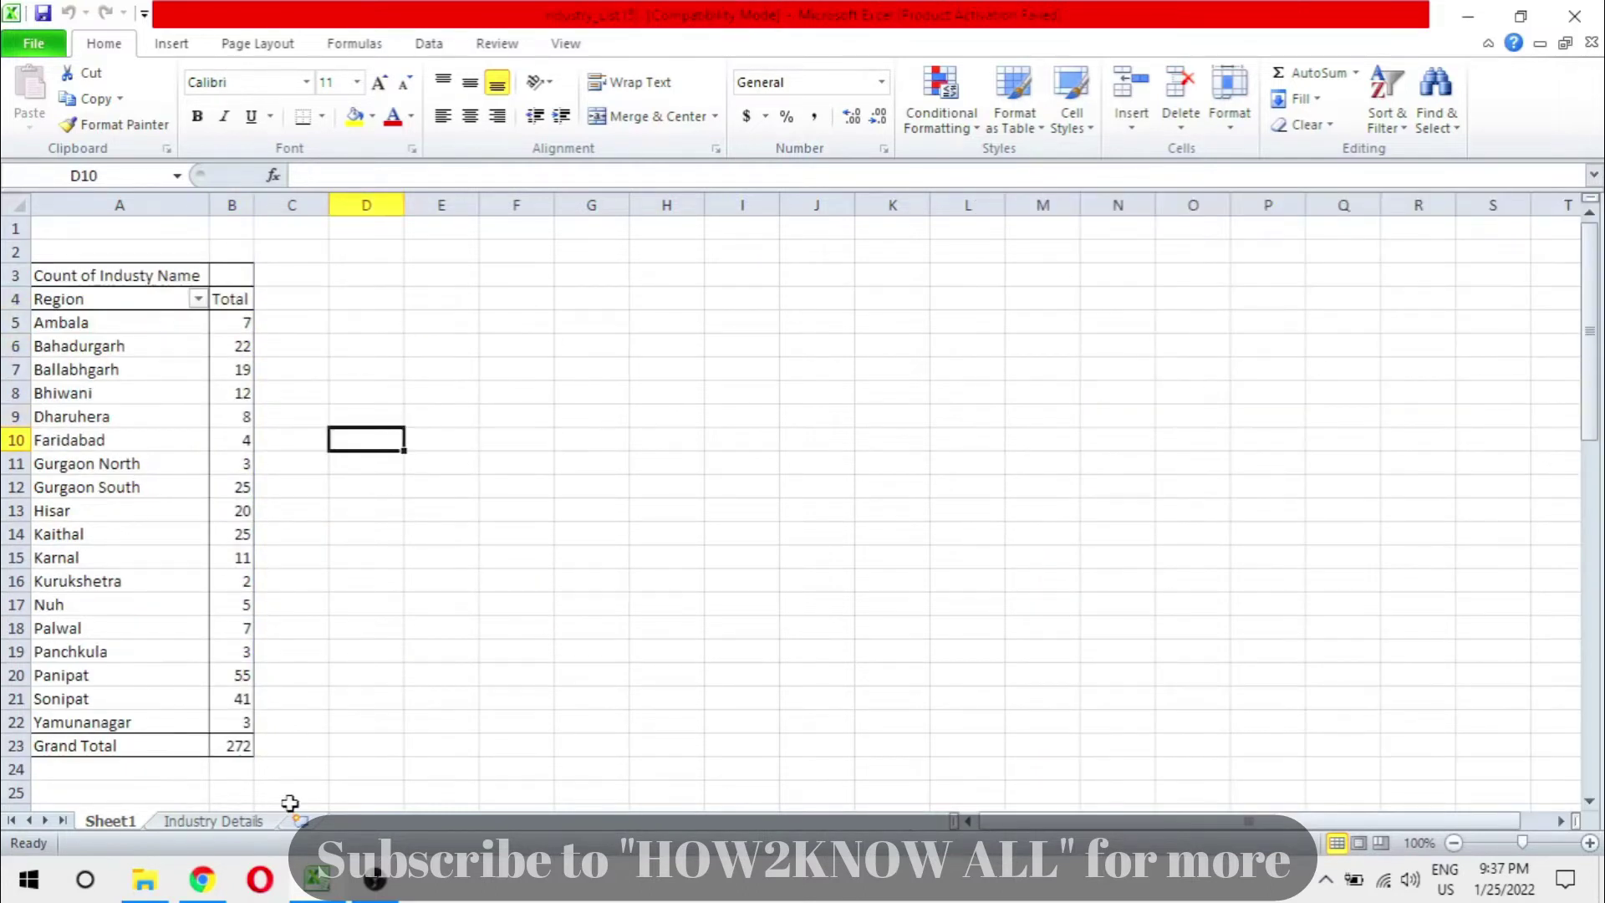
# Show the Ambala-filtered Industry Details sheet and clear its header-row selection
pyautogui.click(251, 824)
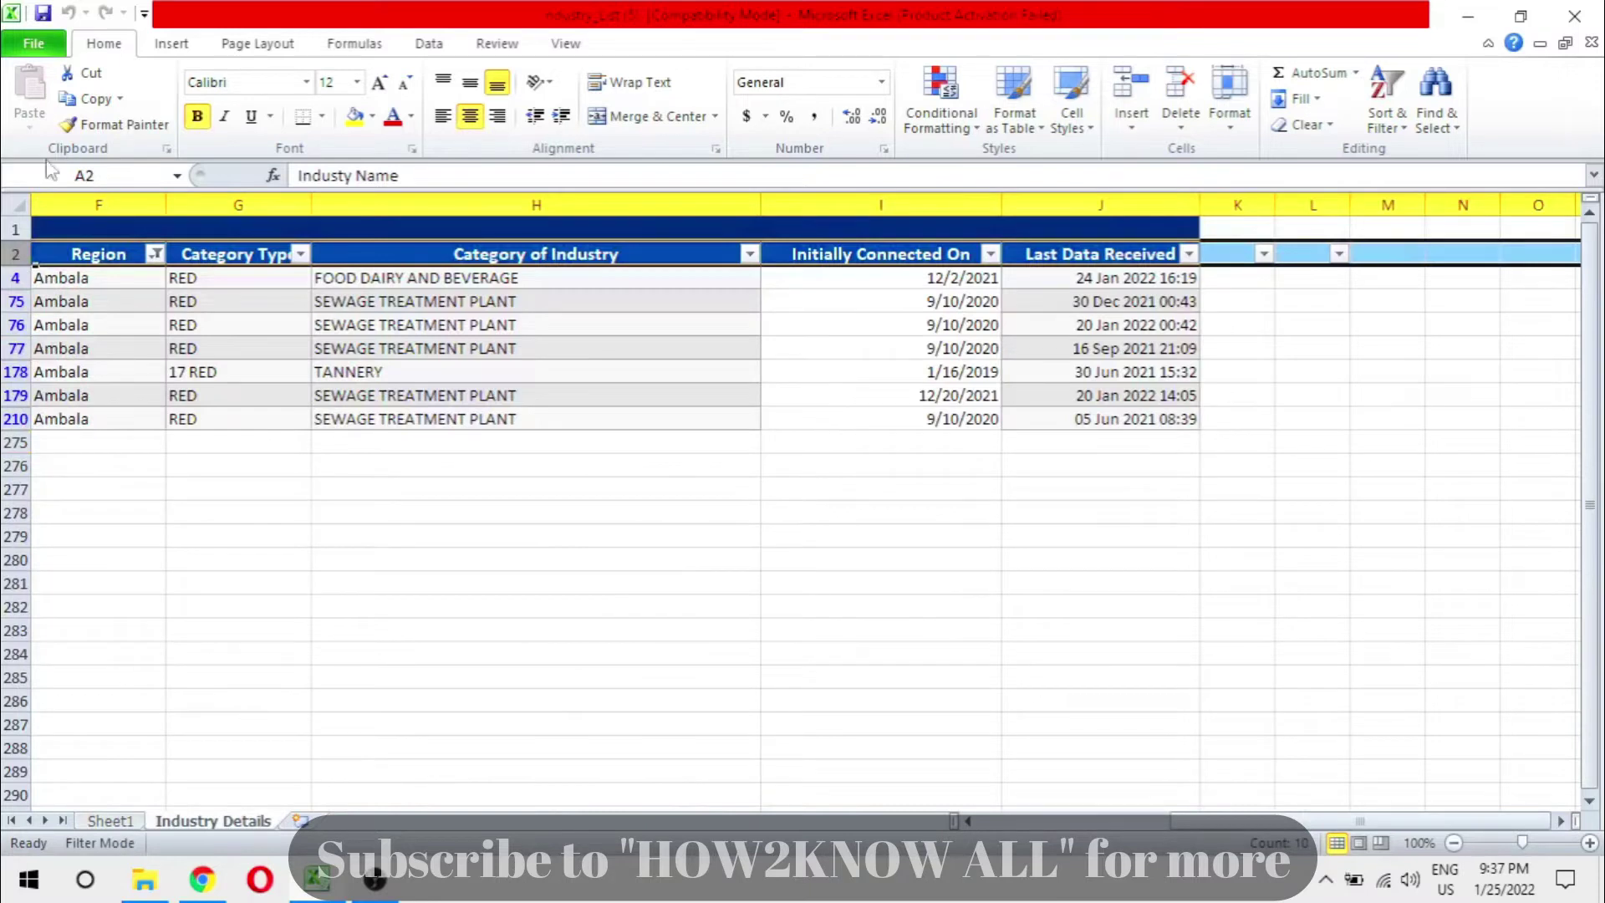
pyautogui.click(304, 557)
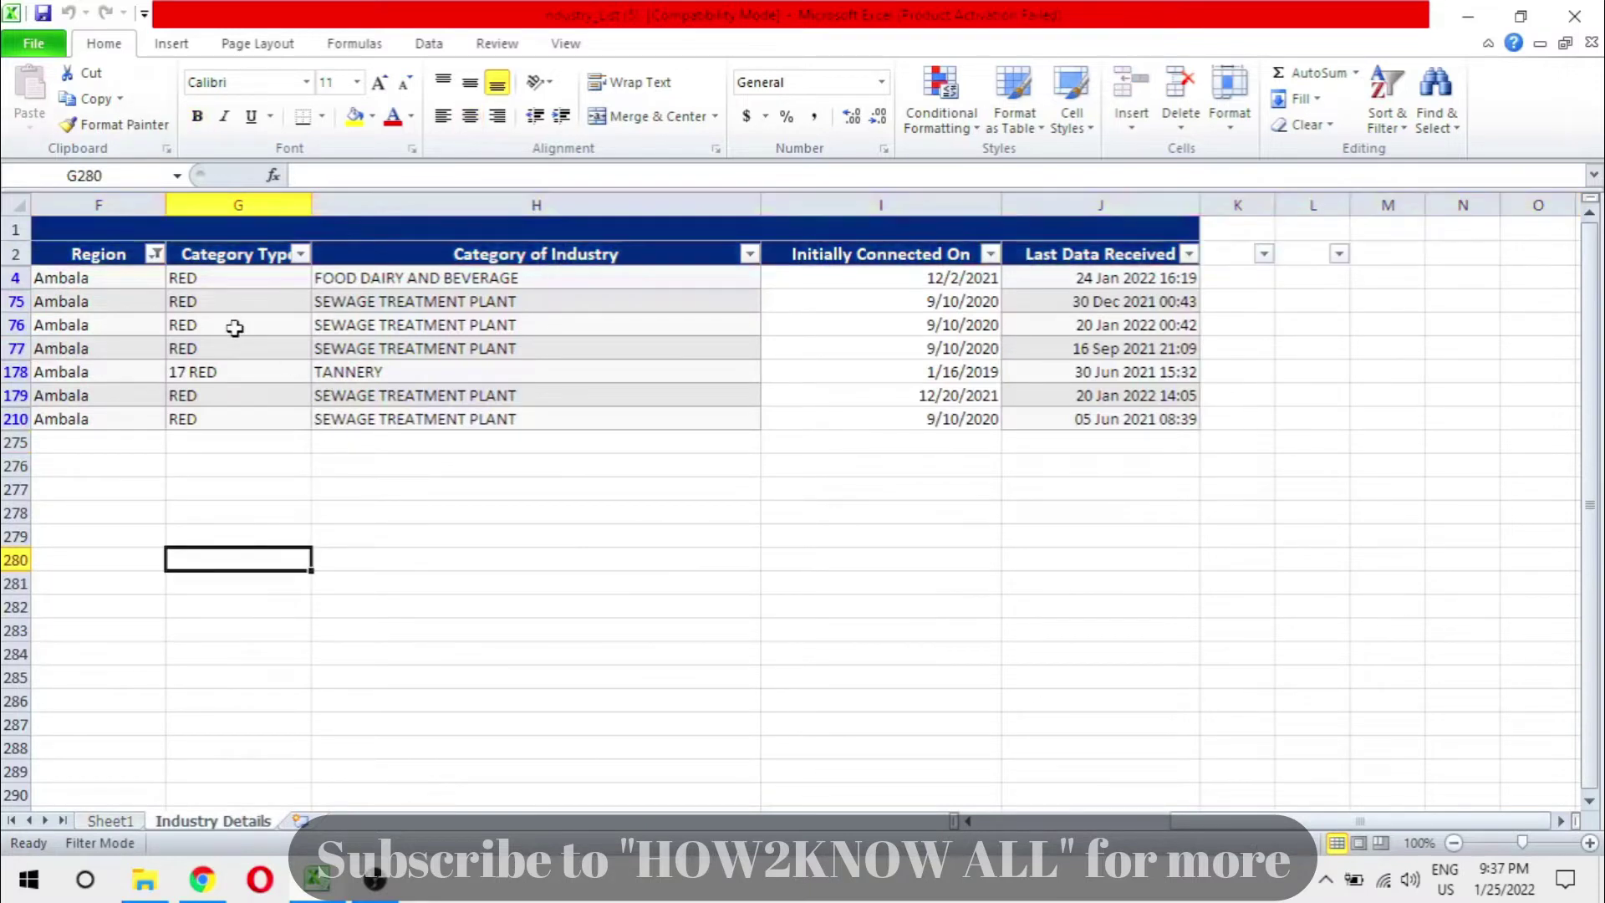